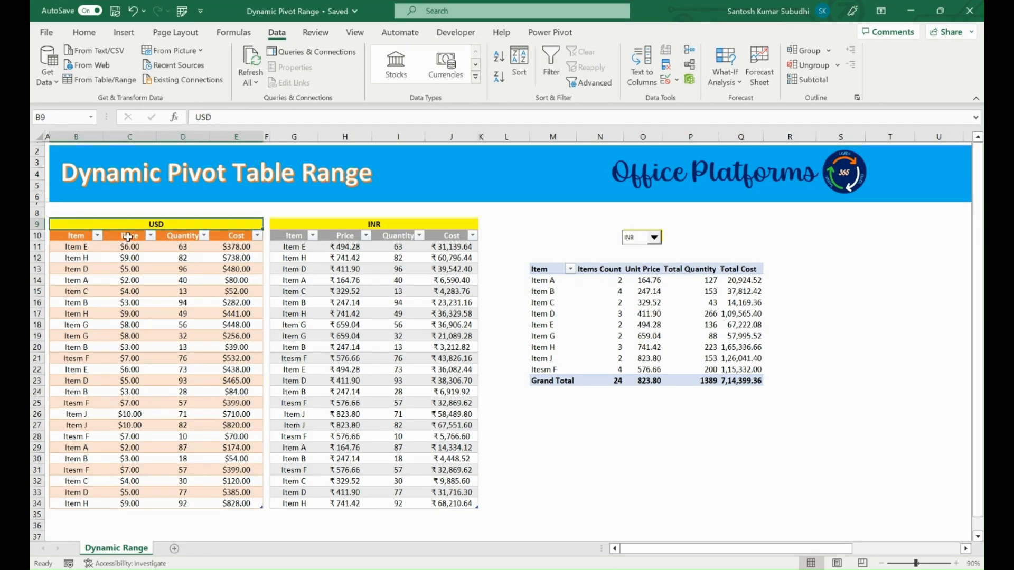
pyautogui.click(385, 226)
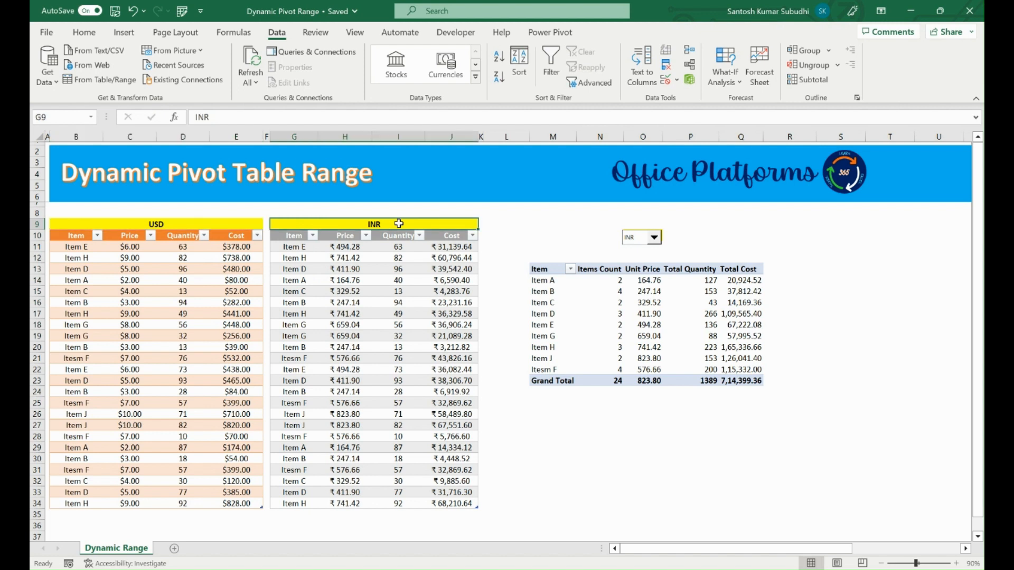
pyautogui.click(87, 237)
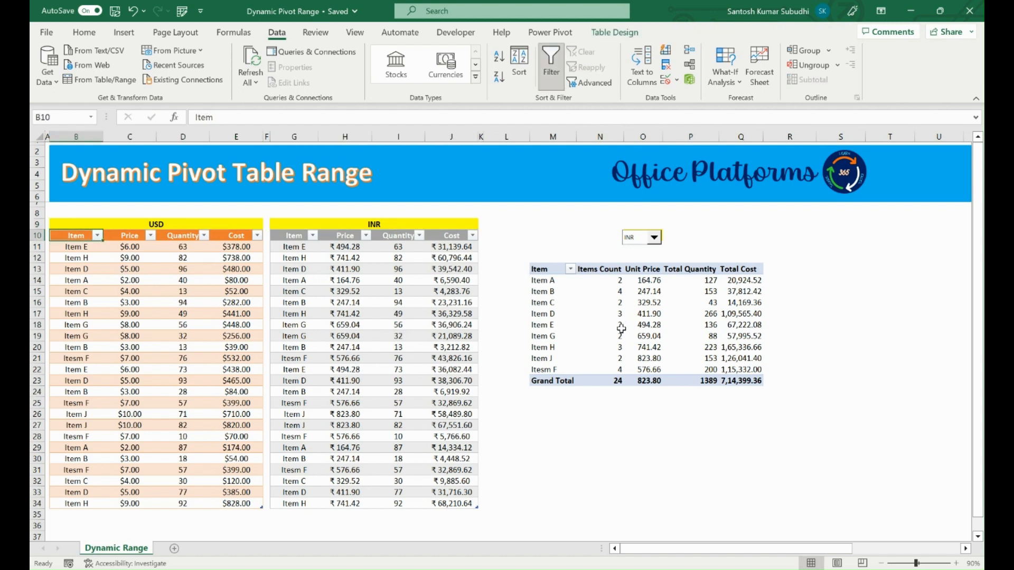
pyautogui.moveTo(526, 254); pyautogui.dragTo(781, 406)
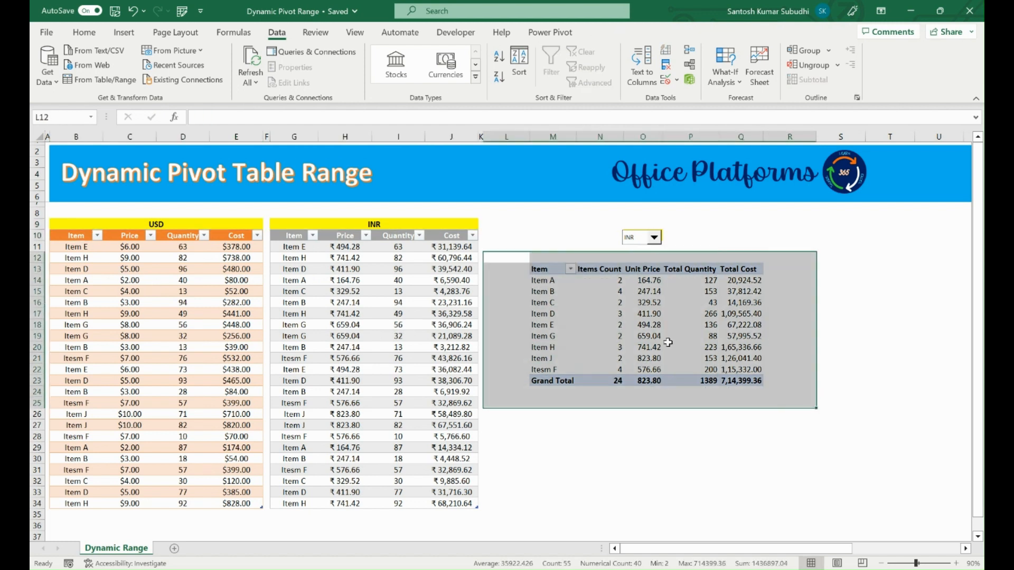
# Switch the pivot table's currency selector to USD and refresh all the workbook data.
pyautogui.click(690, 347)
pyautogui.click(655, 238)
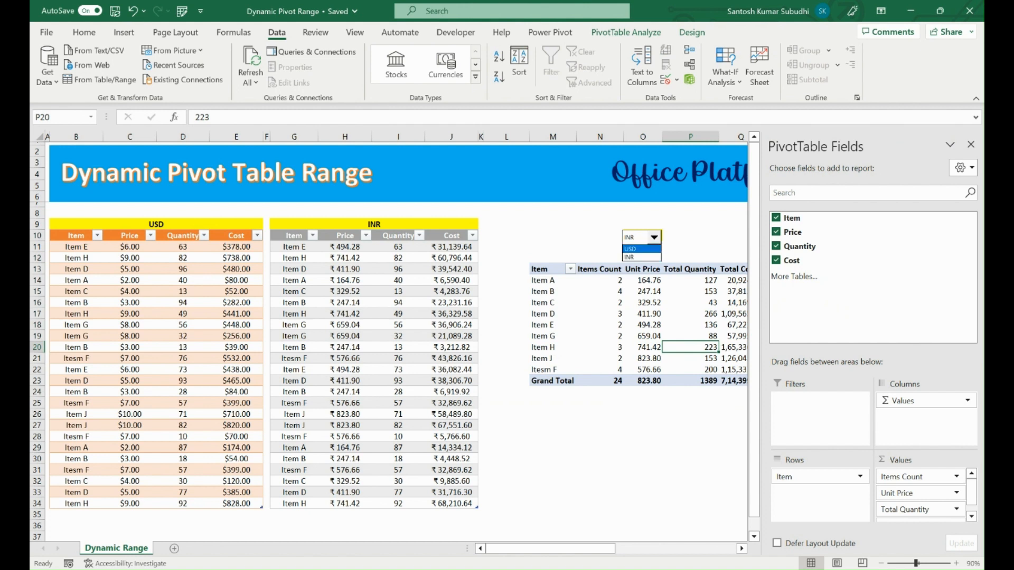
pyautogui.click(637, 247)
pyautogui.click(255, 62)
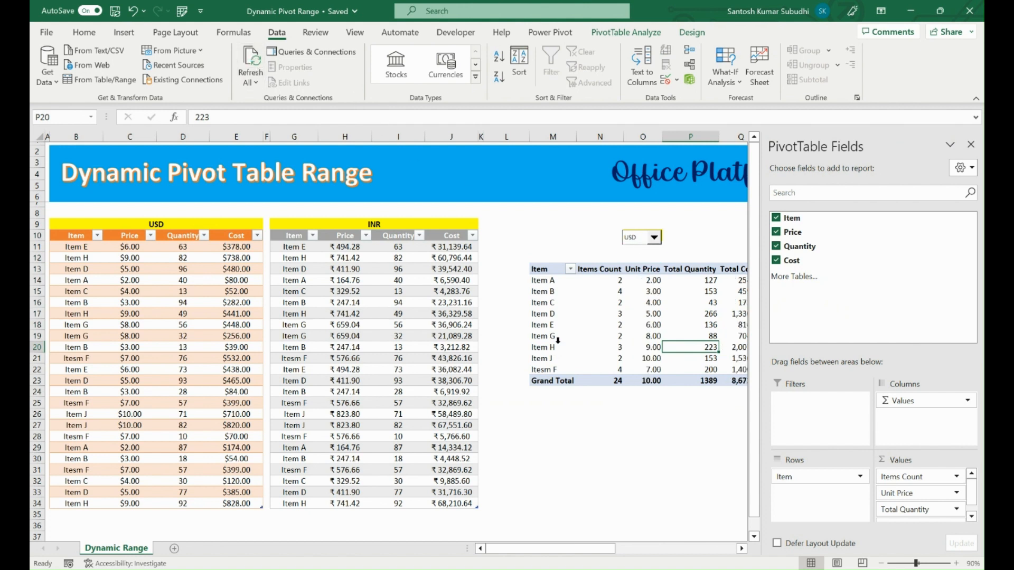
pyautogui.click(643, 425)
pyautogui.click(740, 381)
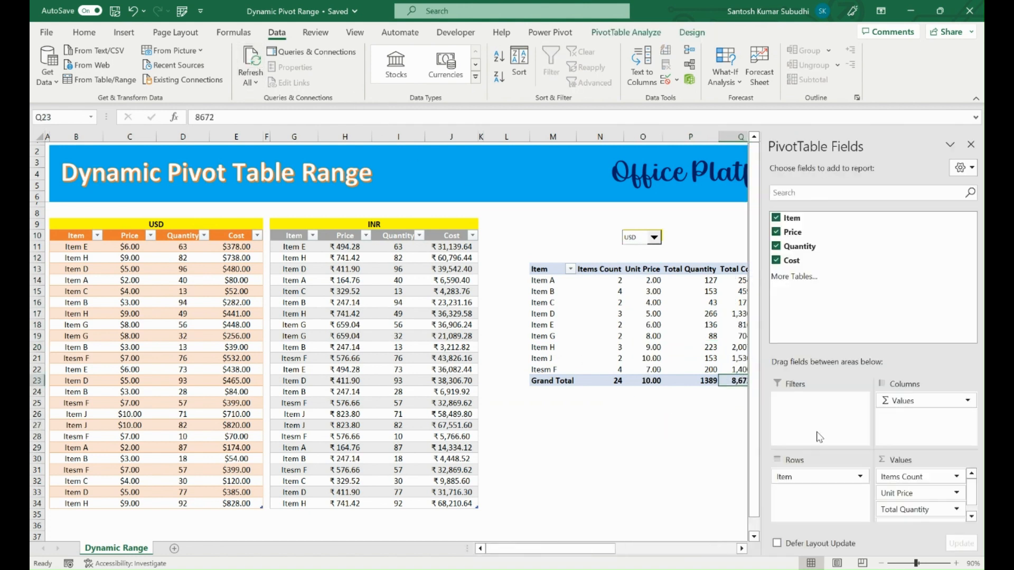
# Set the pivot table's currency selector back to INR, close the field list and refresh all data.
pyautogui.click(649, 240)
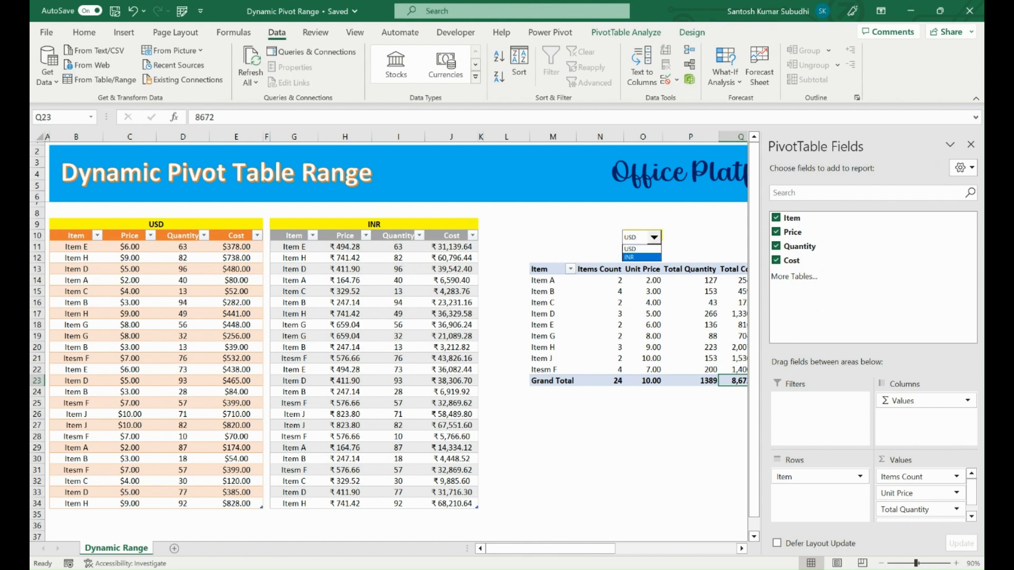
pyautogui.click(629, 257)
pyautogui.click(970, 144)
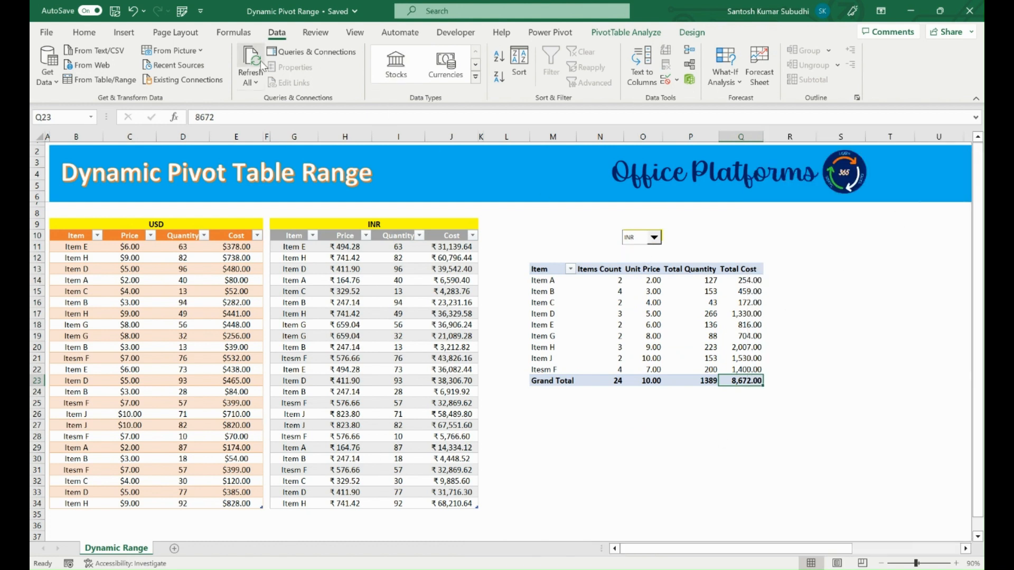
pyautogui.click(257, 61)
pyautogui.click(673, 335)
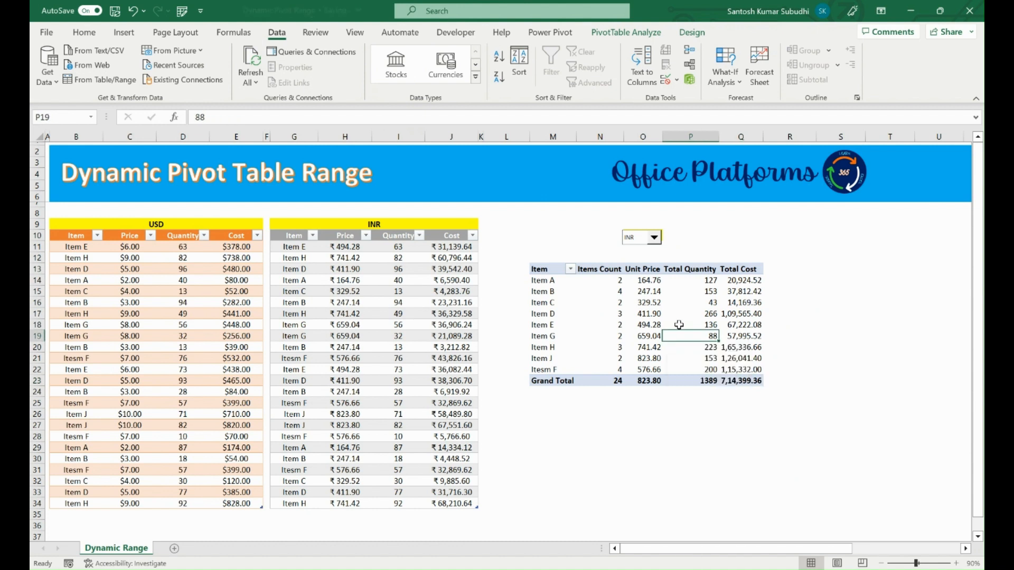
# Copy the USD and INR tables together with their headers, range B10:J34.
pyautogui.moveTo(76, 235); pyautogui.dragTo(473, 504)
pyautogui.hotkey('ctrl', 'c')
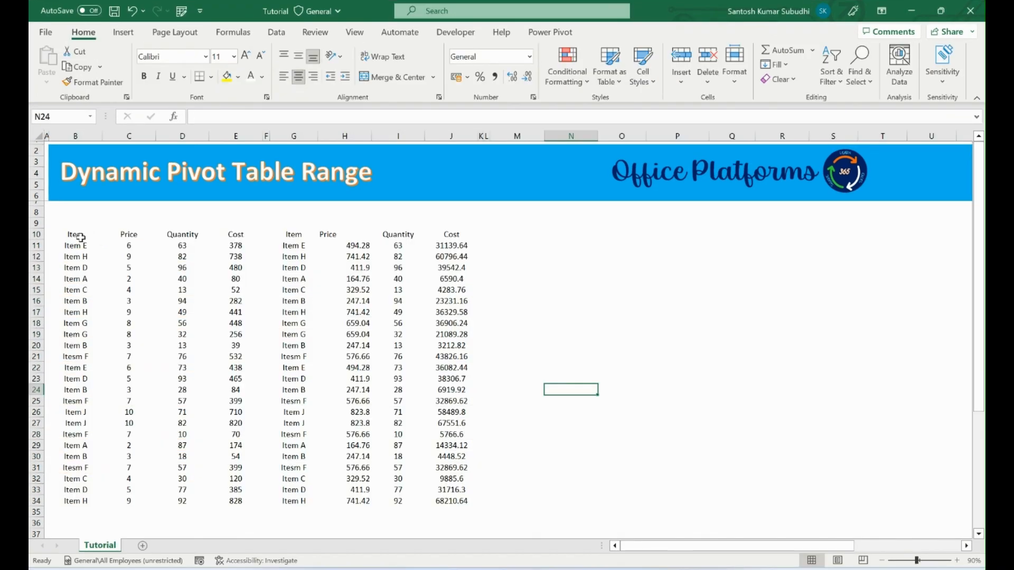
pyautogui.moveTo(80, 237); pyautogui.dragTo(257, 497)
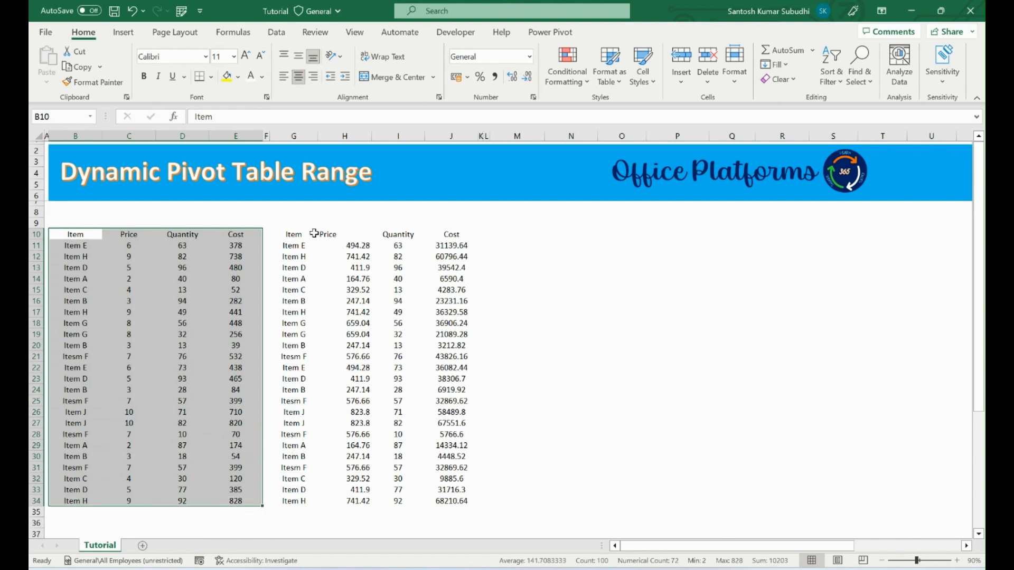
pyautogui.moveTo(294, 234); pyautogui.dragTo(458, 503)
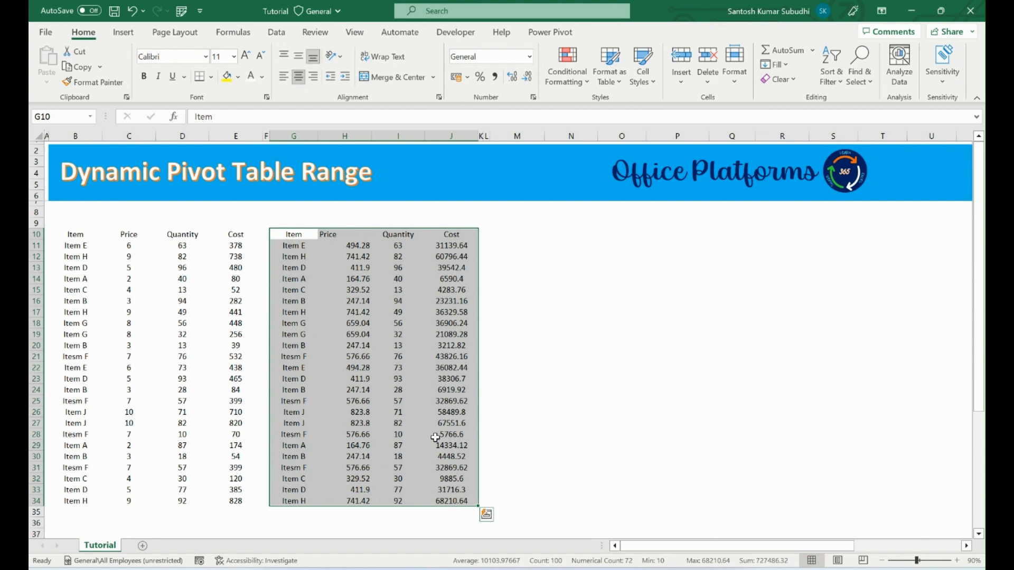
pyautogui.moveTo(74, 235); pyautogui.dragTo(203, 414)
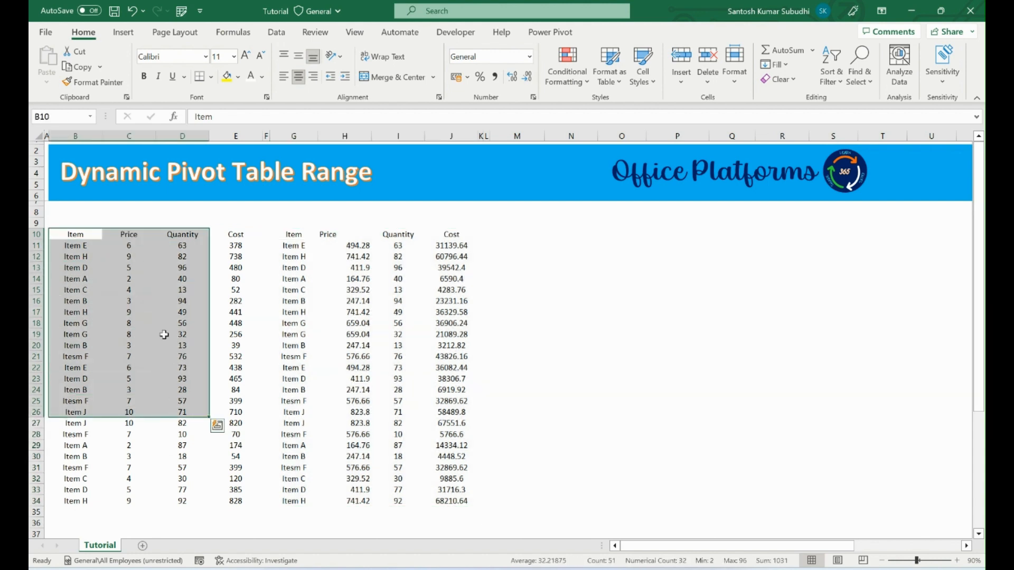
pyautogui.click(160, 324)
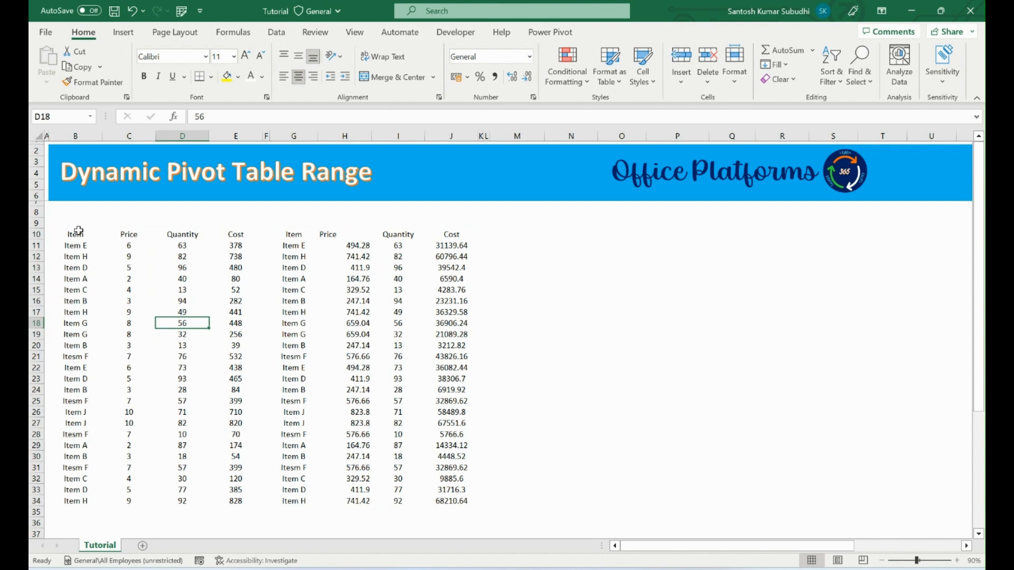
# Convert the first data range, B10:E34, into a table with headers.
pyautogui.moveTo(78, 234); pyautogui.dragTo(244, 500)
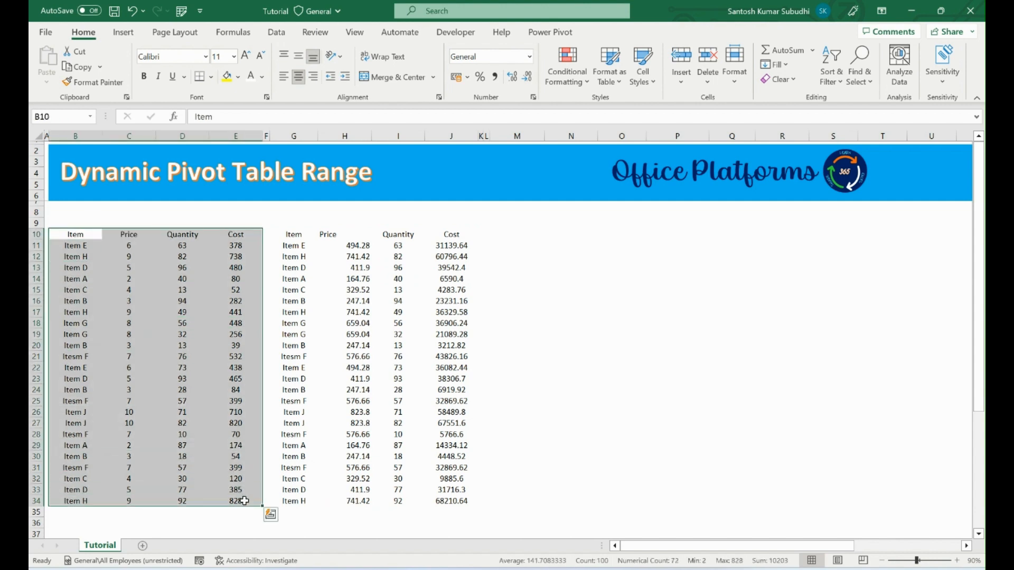
pyautogui.hotkey('ctrl', 't')
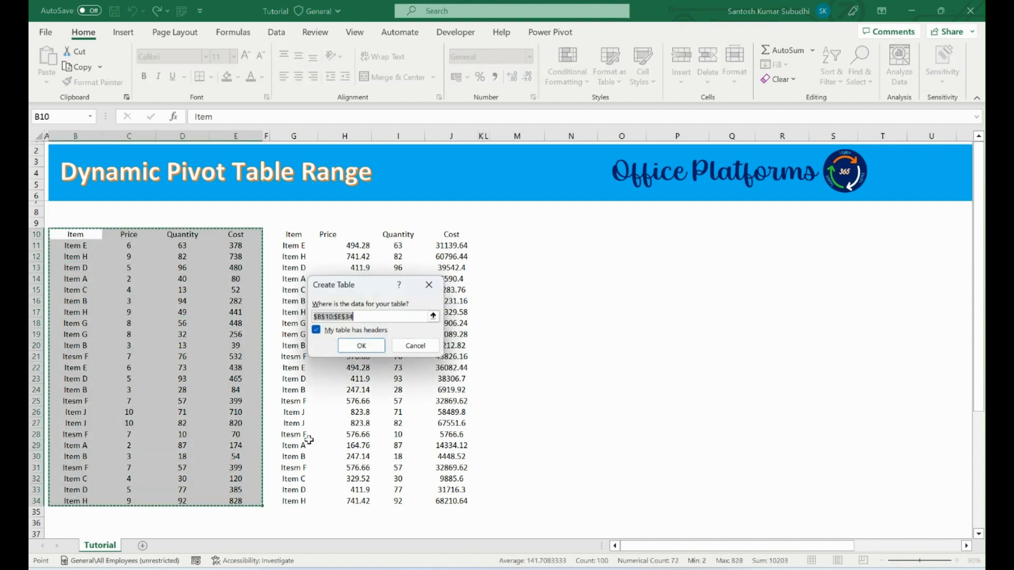
pyautogui.click(362, 345)
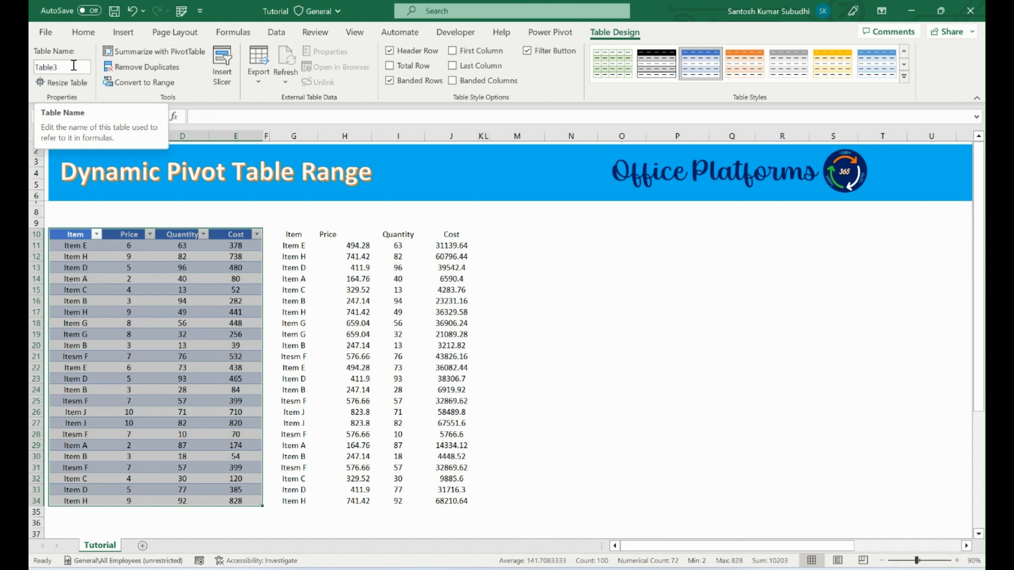
# Rename the table in B10:E34 as USD.
pyautogui.click(142, 67)
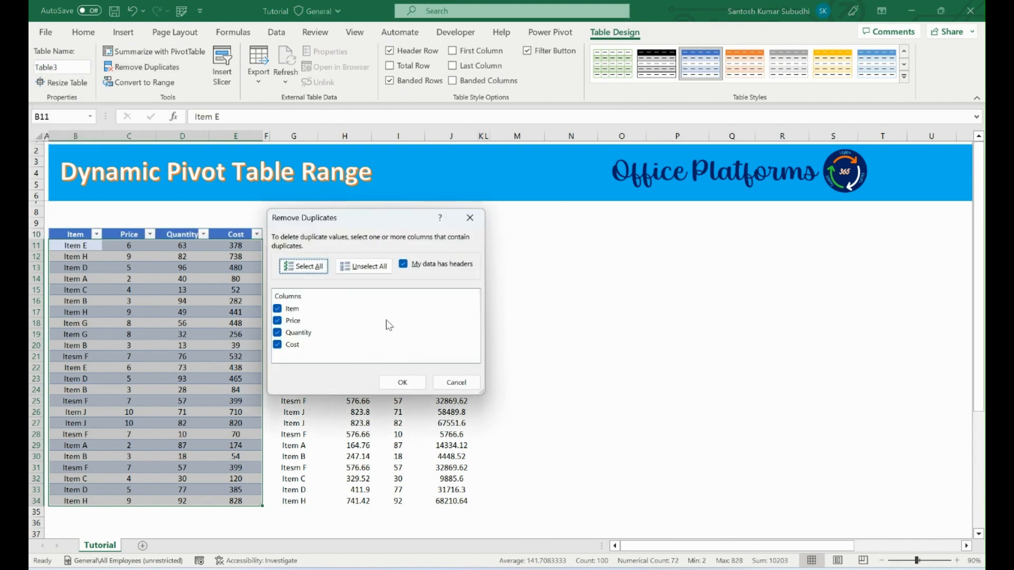
pyautogui.click(456, 382)
pyautogui.click(64, 67)
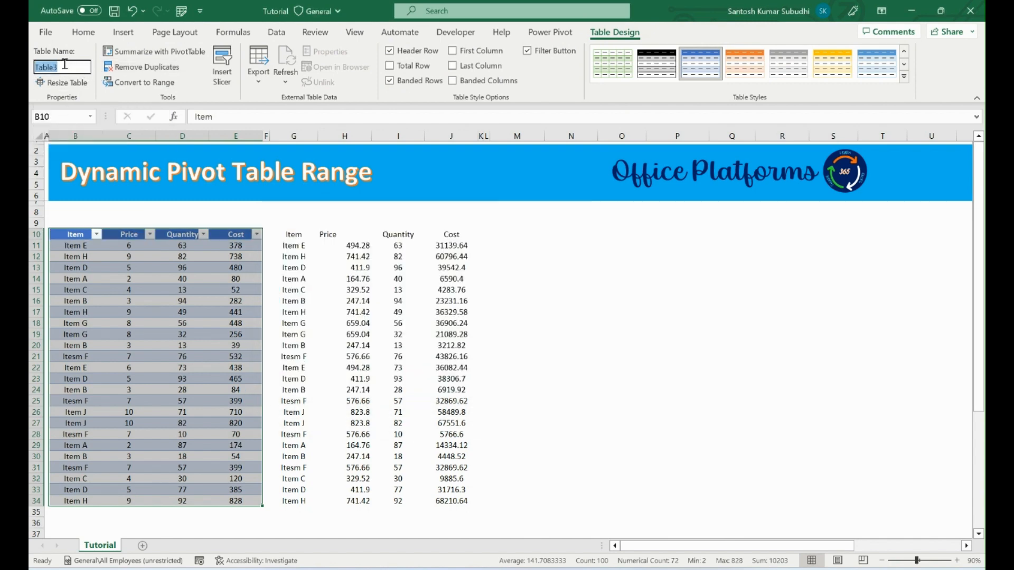
pyautogui.press('BackSpace')
pyautogui.press('Return')
pyautogui.moveTo(290, 234); pyautogui.dragTo(464, 500)
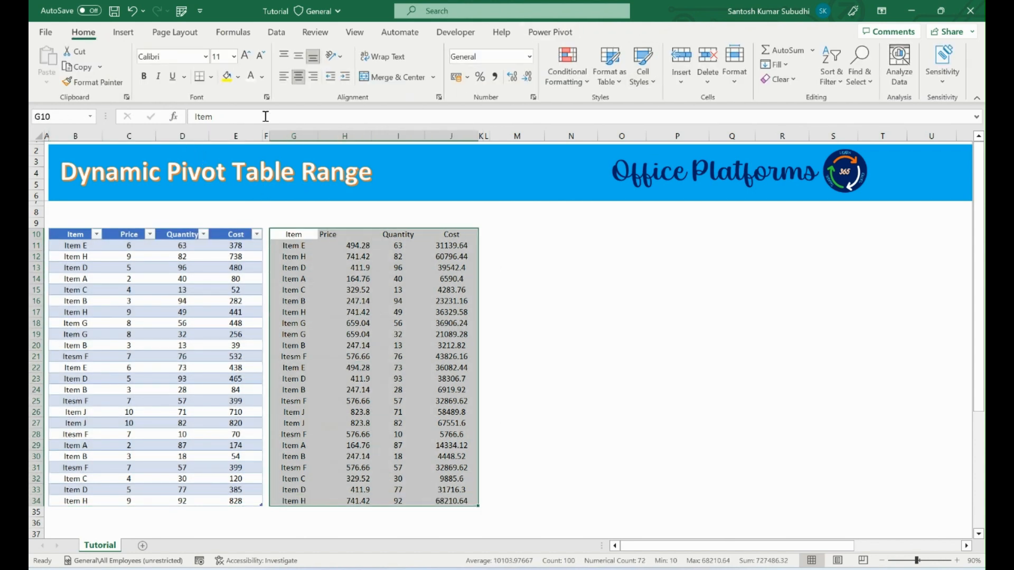
pyautogui.hotkey('ctrl', 'q')
pyautogui.click(342, 183)
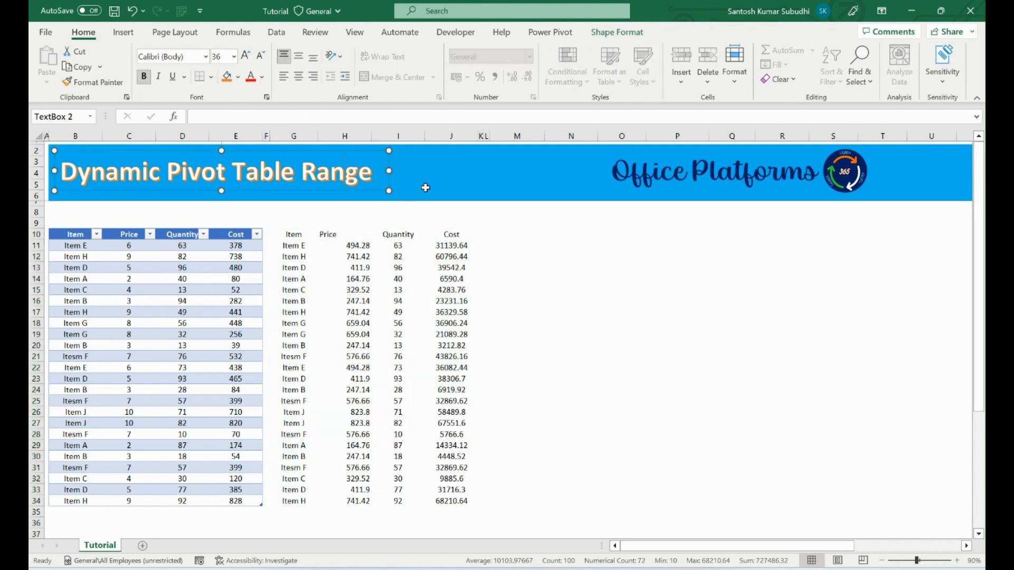
# Convert the second data range, G10:J34, into a table with headers.
pyautogui.moveTo(293, 235); pyautogui.dragTo(459, 502)
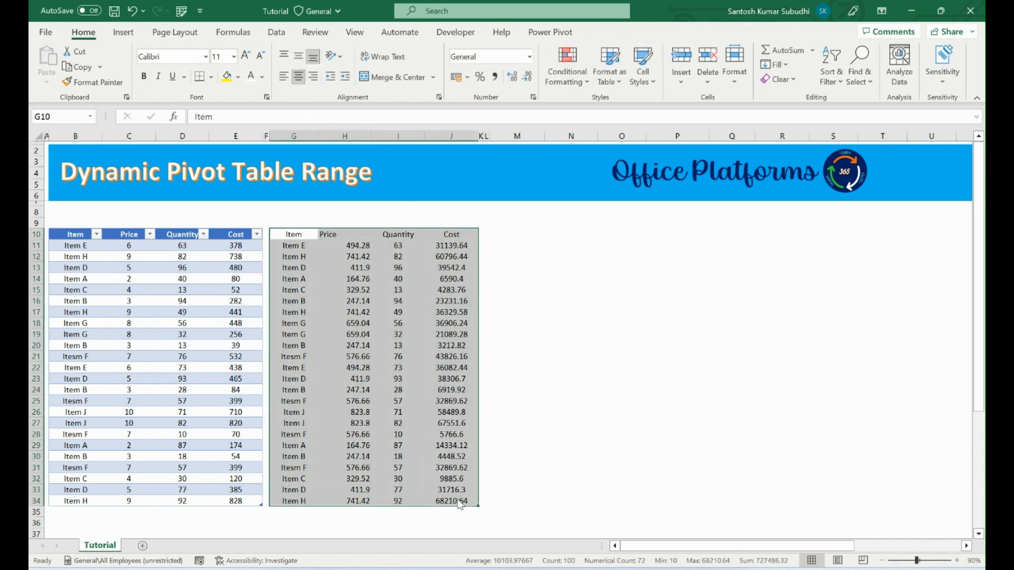
pyautogui.hotkey('ctrl', 't')
pyautogui.click(365, 345)
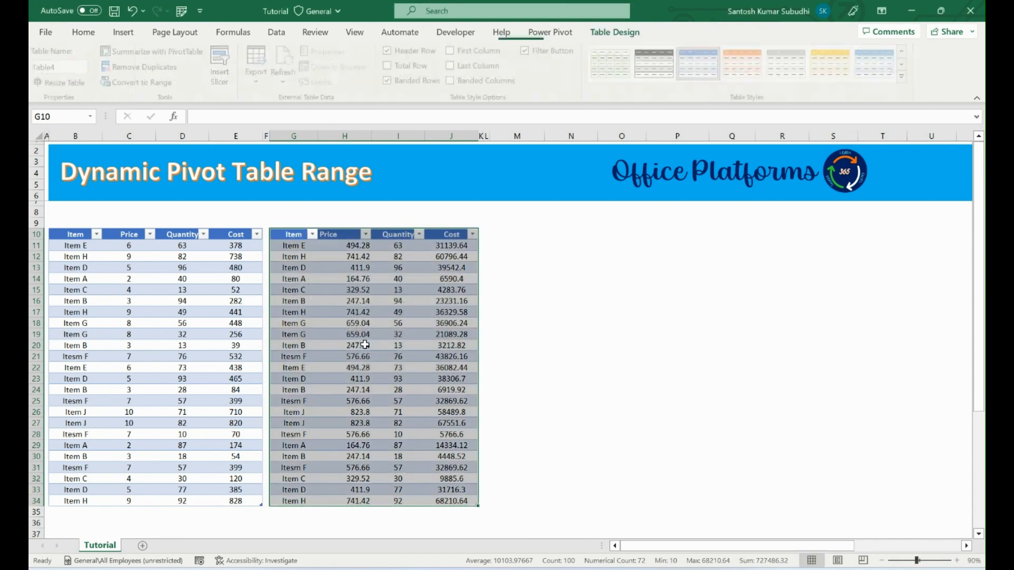
# Rename the table in G10:J34 as INR.
pyautogui.click(67, 68)
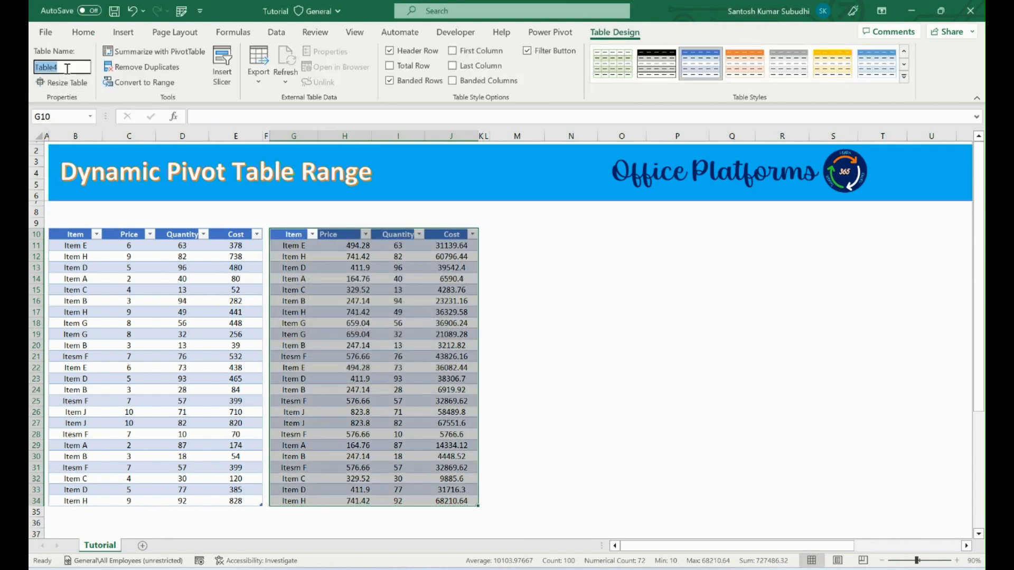
pyautogui.press('BackSpace')
pyautogui.write('INR')
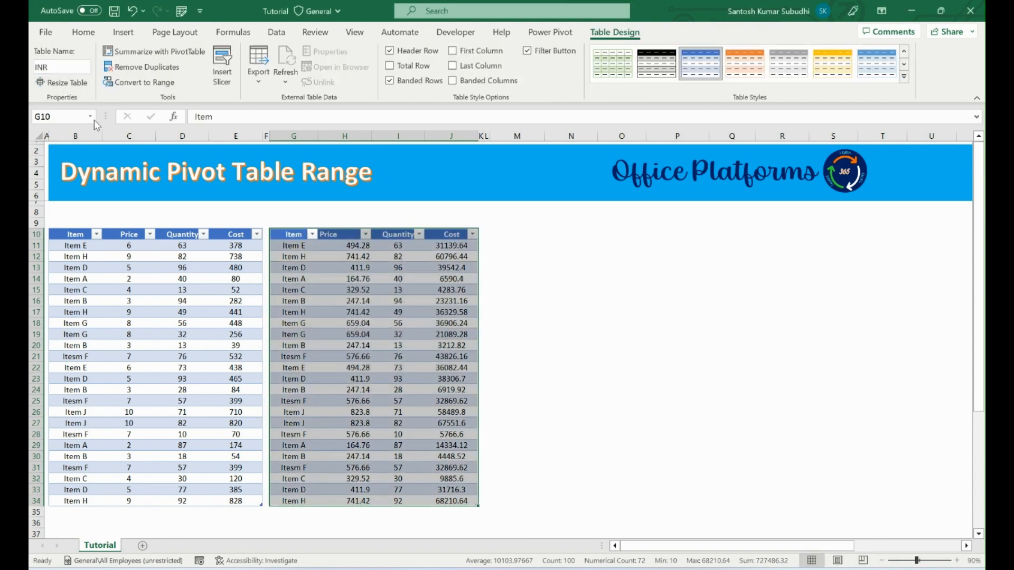
pyautogui.click(349, 258)
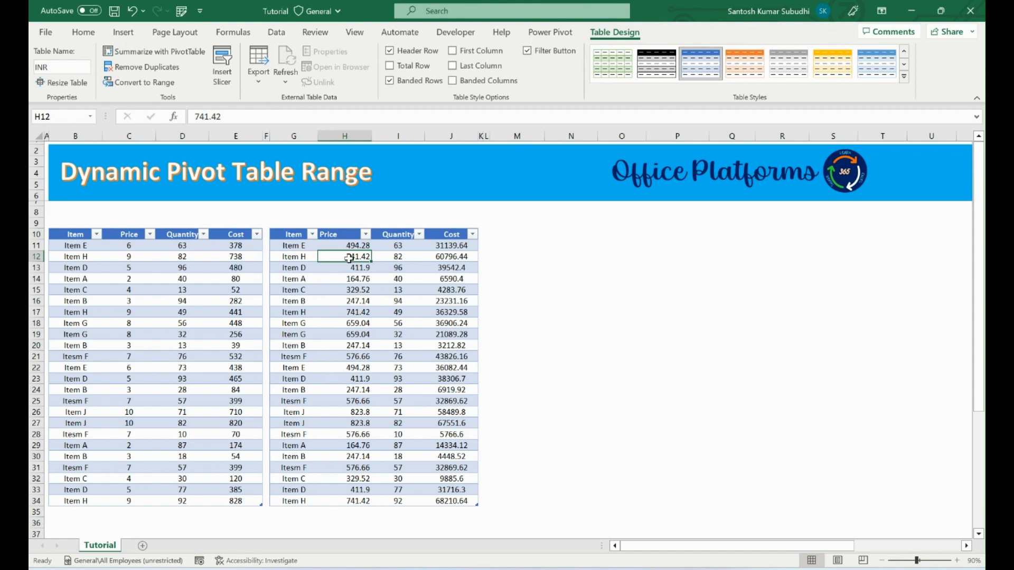
# Check the INR and USD table entries in the Name Manager and close it.
pyautogui.hotkey('ctrl', 'F3')
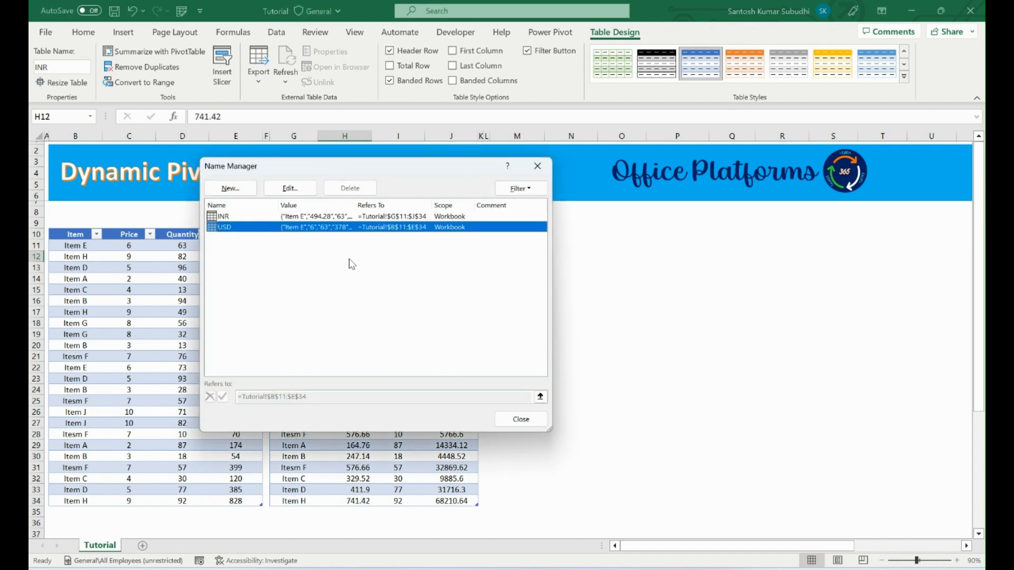
pyautogui.click(246, 218)
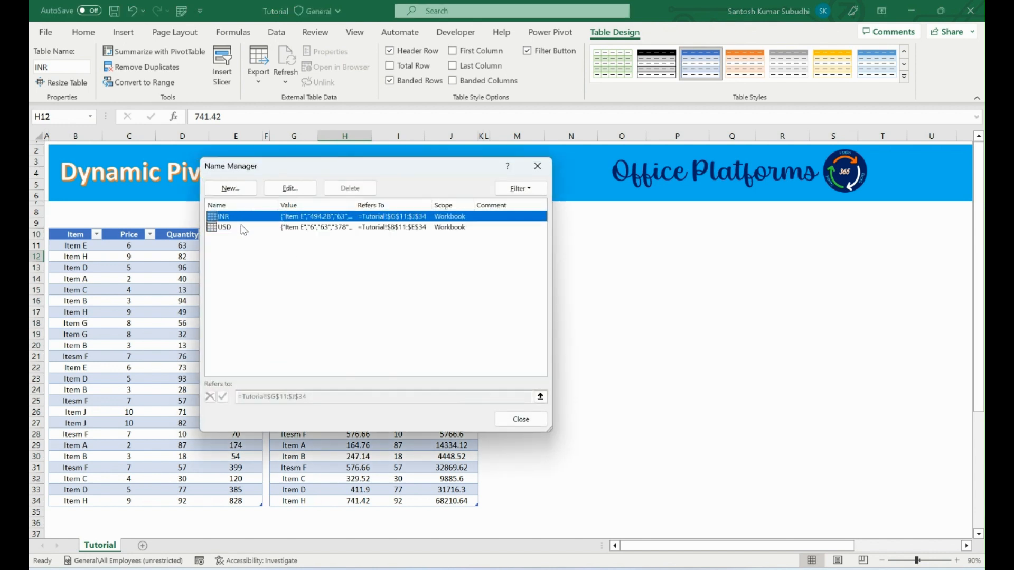
pyautogui.click(518, 419)
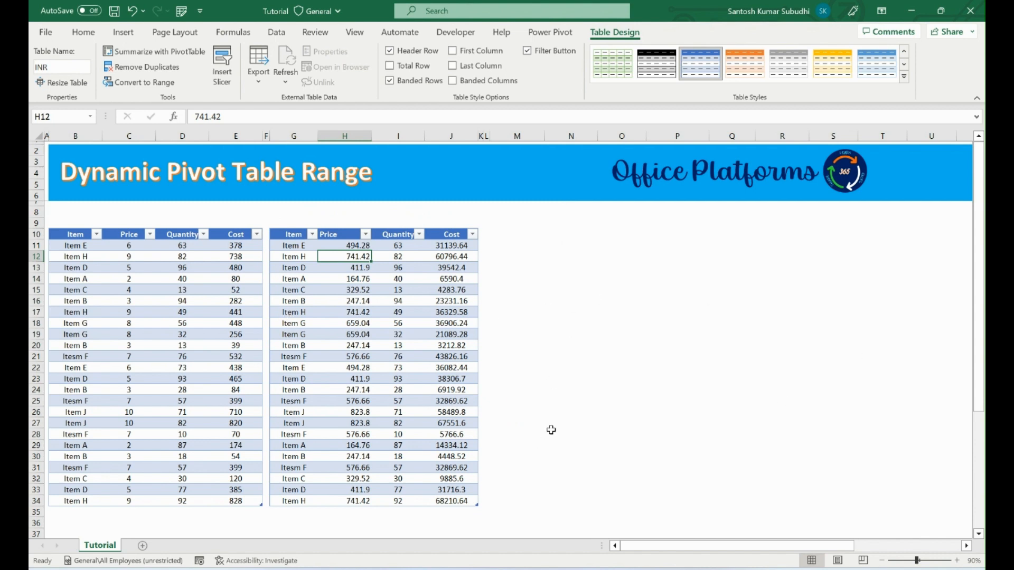
# Start a pivot table from a table or range, using the USD table as its source.
pyautogui.click(567, 245)
pyautogui.click(563, 273)
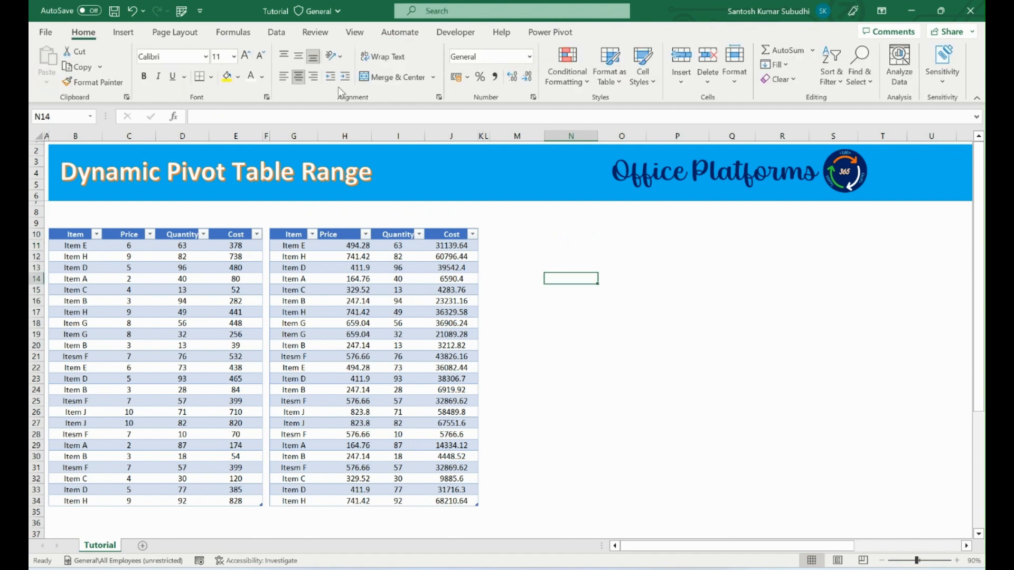
pyautogui.click(123, 32)
pyautogui.click(52, 82)
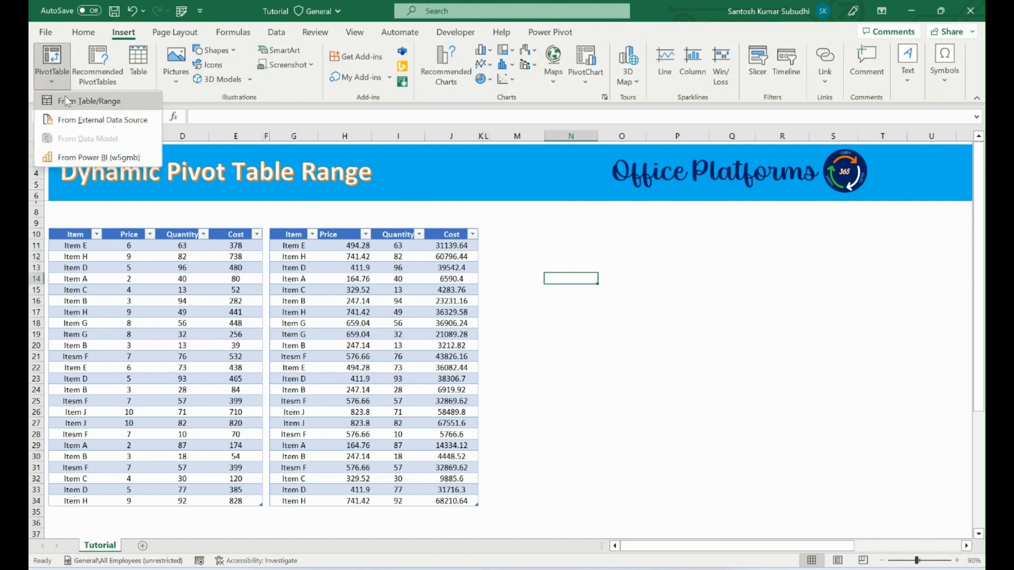
pyautogui.click(73, 102)
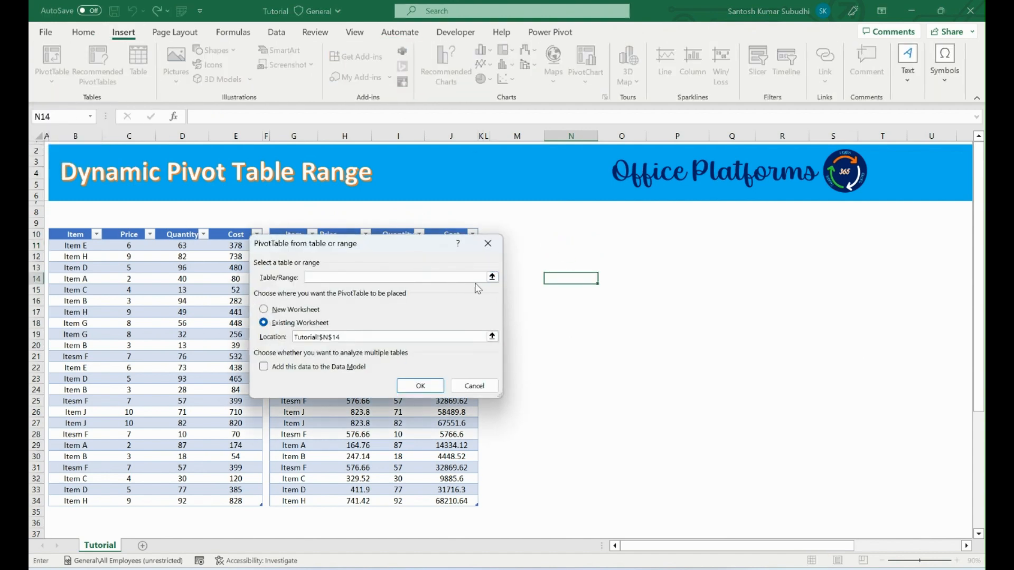
pyautogui.click(493, 278)
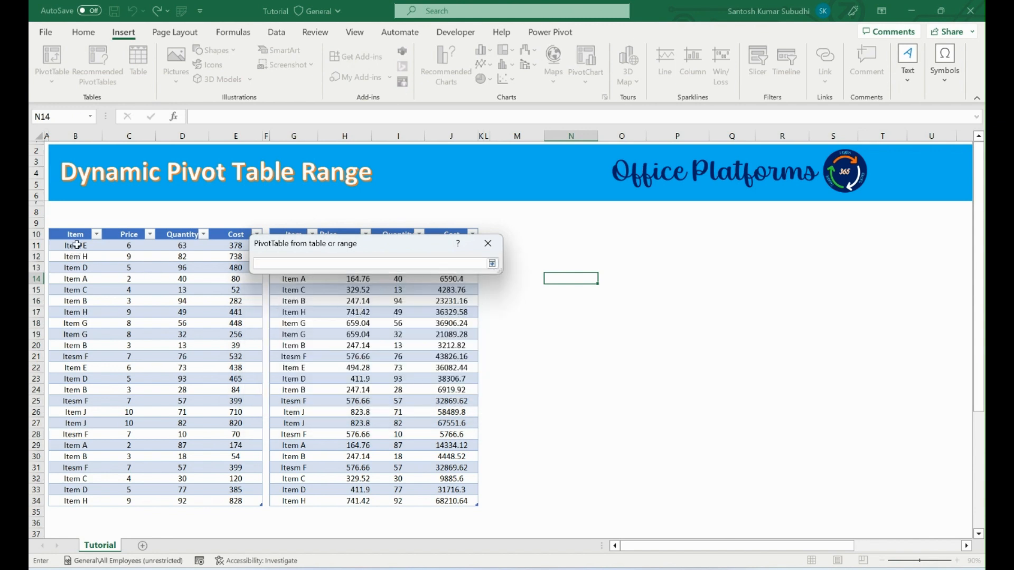
pyautogui.moveTo(74, 244); pyautogui.dragTo(234, 501)
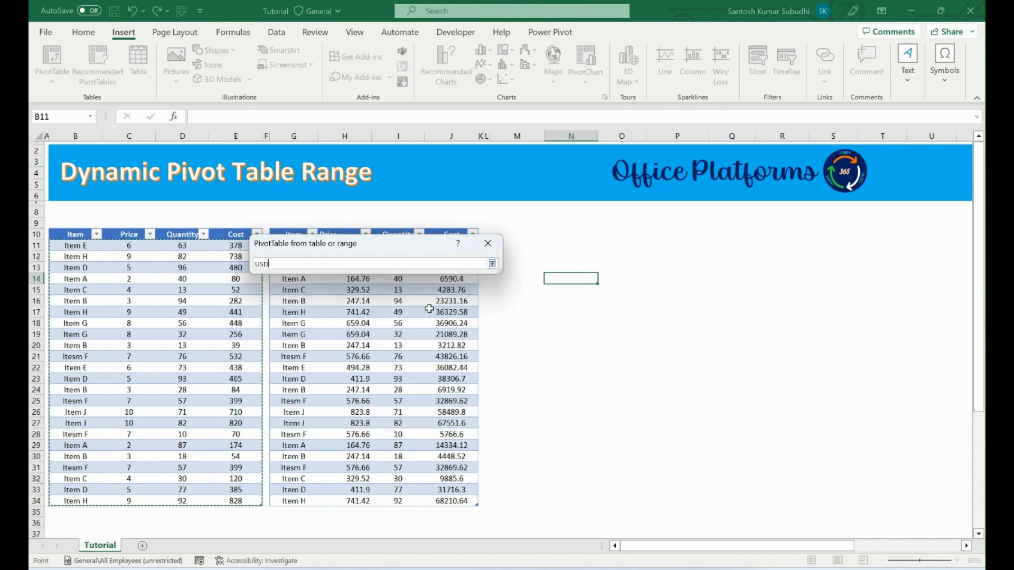
pyautogui.click(492, 264)
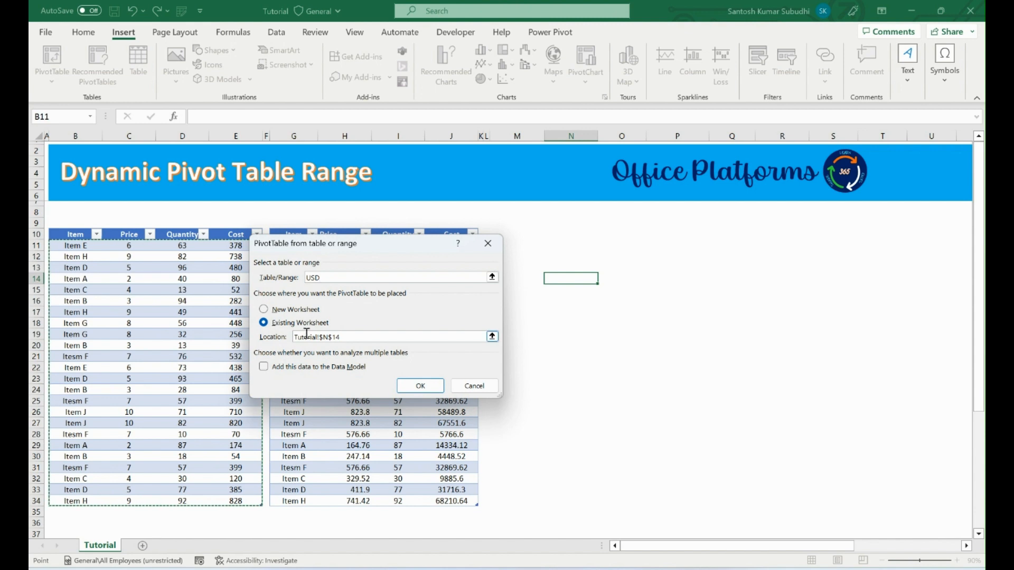
# Place the pivot table on the existing worksheet at cell N11 and create it.
pyautogui.click(492, 337)
pyautogui.moveTo(404, 251); pyautogui.dragTo(425, 290)
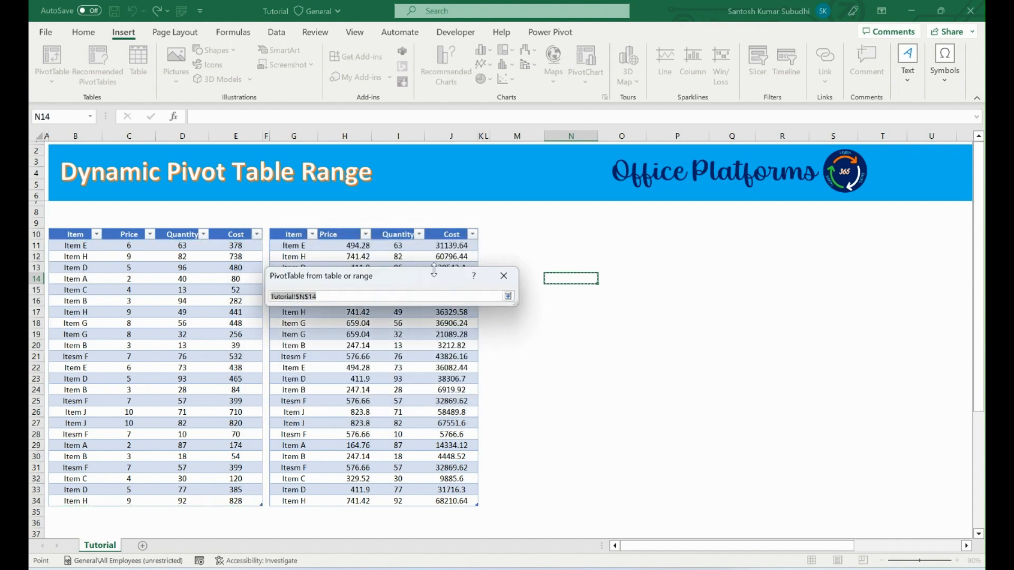
pyautogui.click(528, 248)
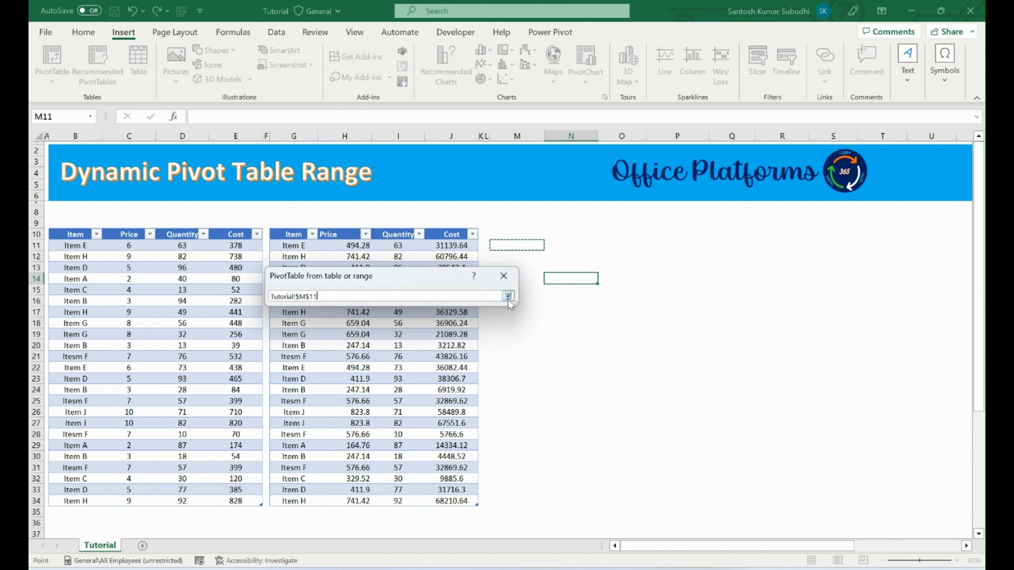
pyautogui.click(563, 250)
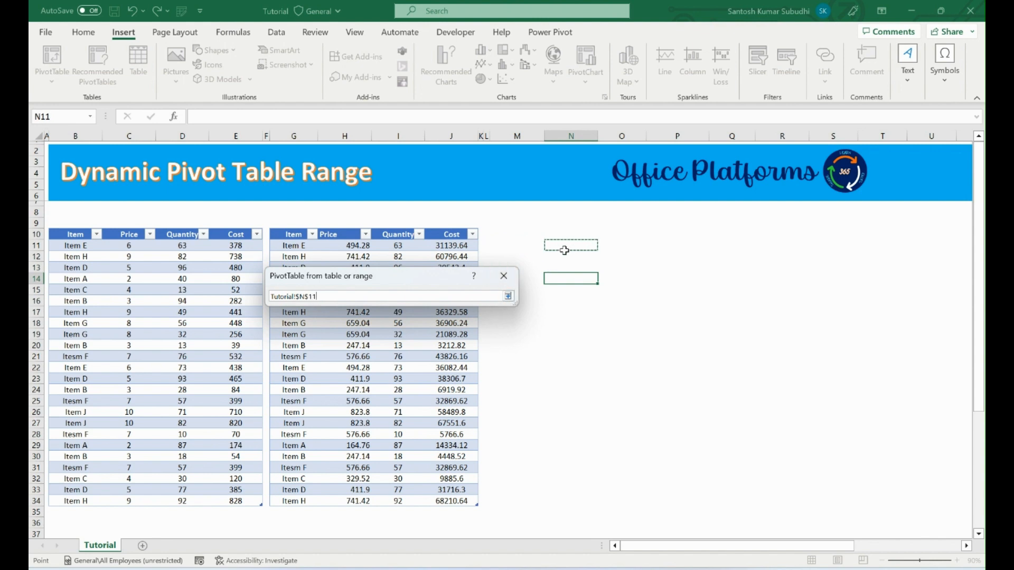
pyautogui.click(507, 297)
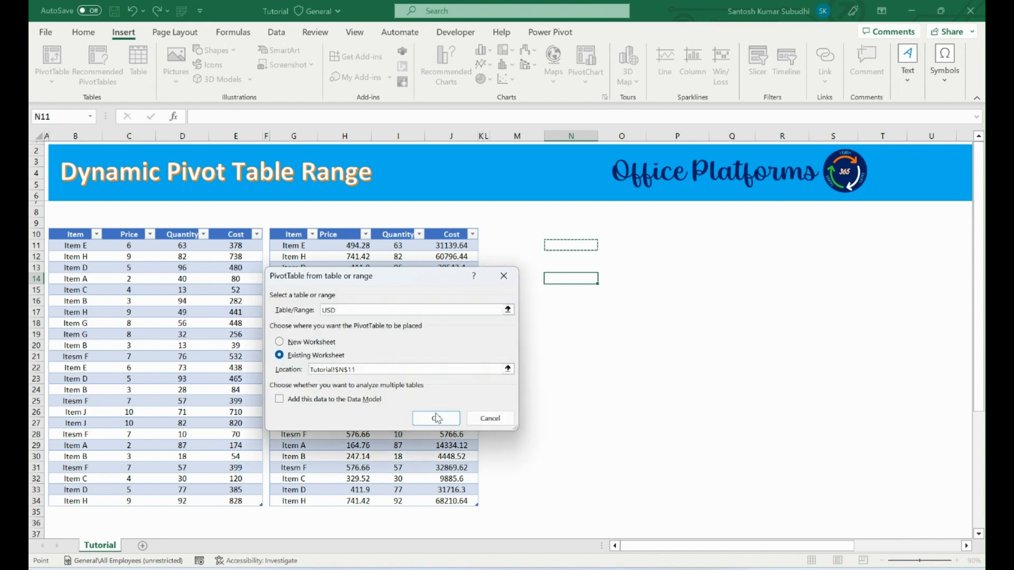
pyautogui.click(437, 419)
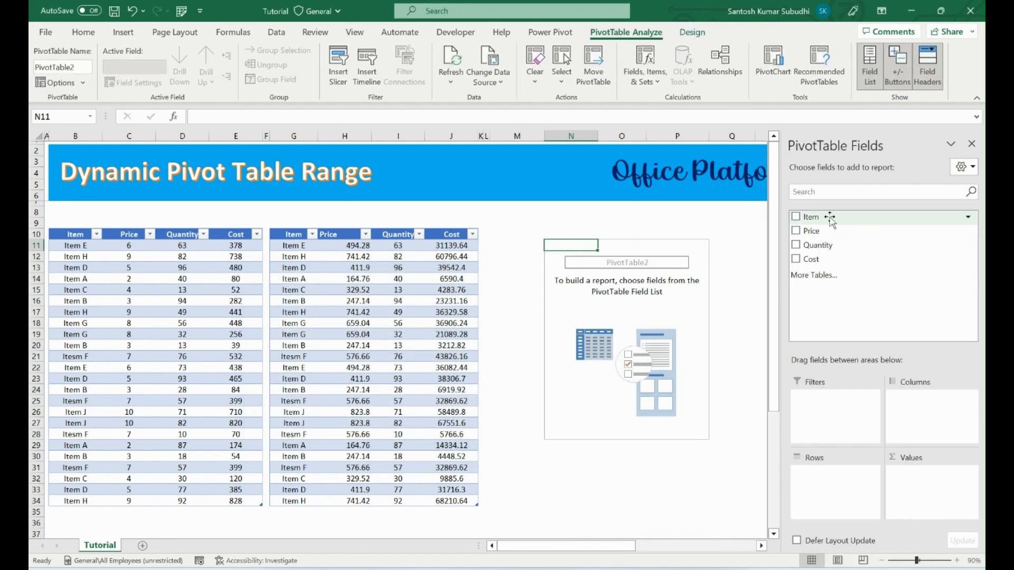
# Add Item to the pivot table's rows and add Item and Price as value fields.
pyautogui.moveTo(830, 219); pyautogui.dragTo(843, 486)
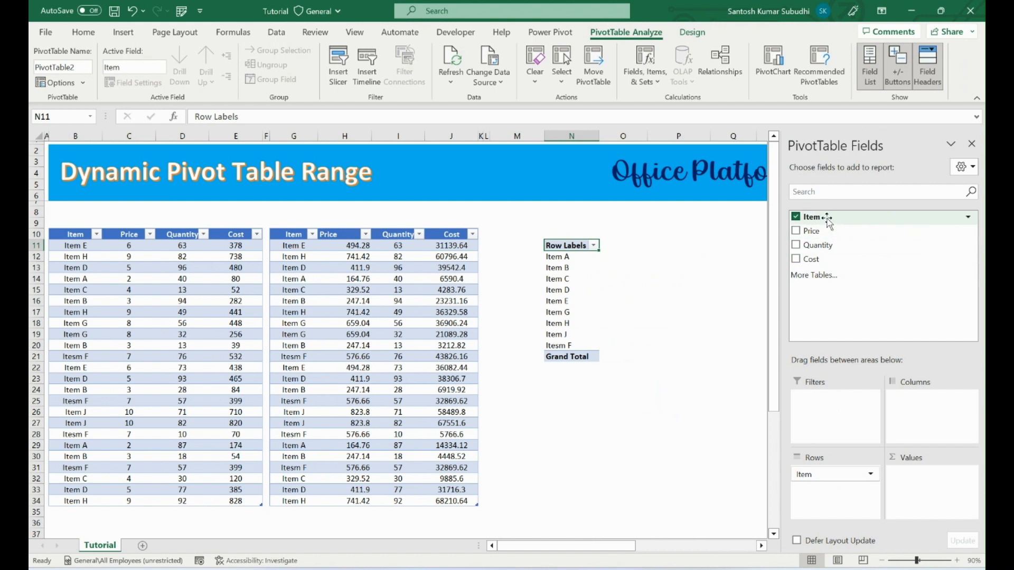
pyautogui.moveTo(828, 218); pyautogui.dragTo(950, 517)
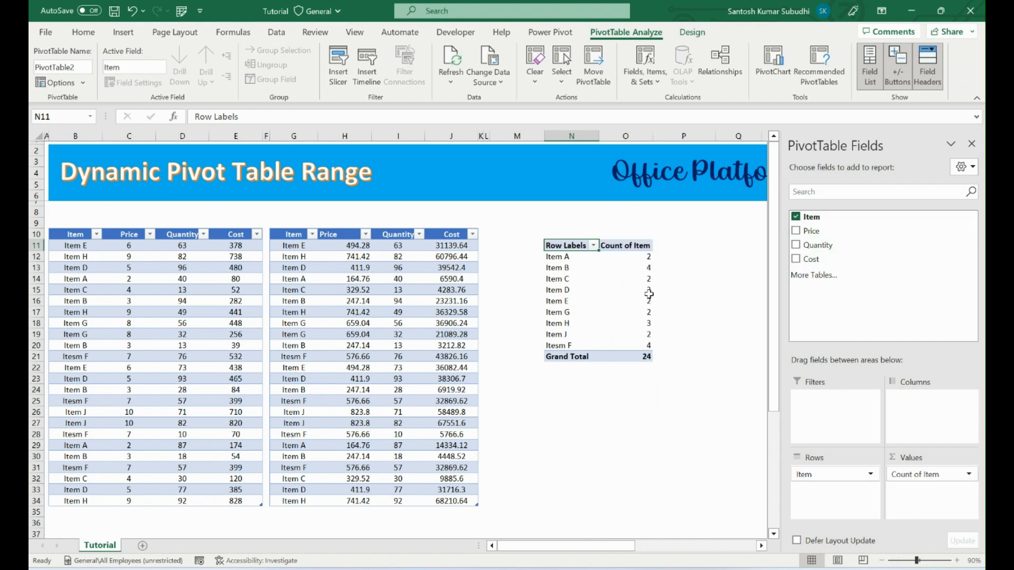
pyautogui.moveTo(856, 232); pyautogui.dragTo(937, 494)
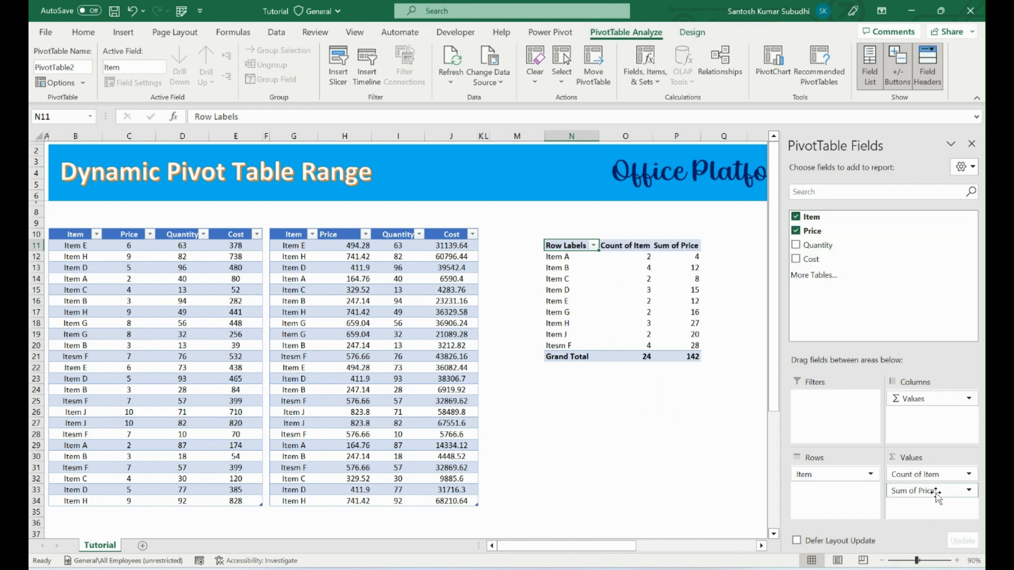
# Summarize the pivot table's Price value field by Max and add Quantity and Cost as value fields.
pyautogui.click(935, 490)
pyautogui.click(908, 472)
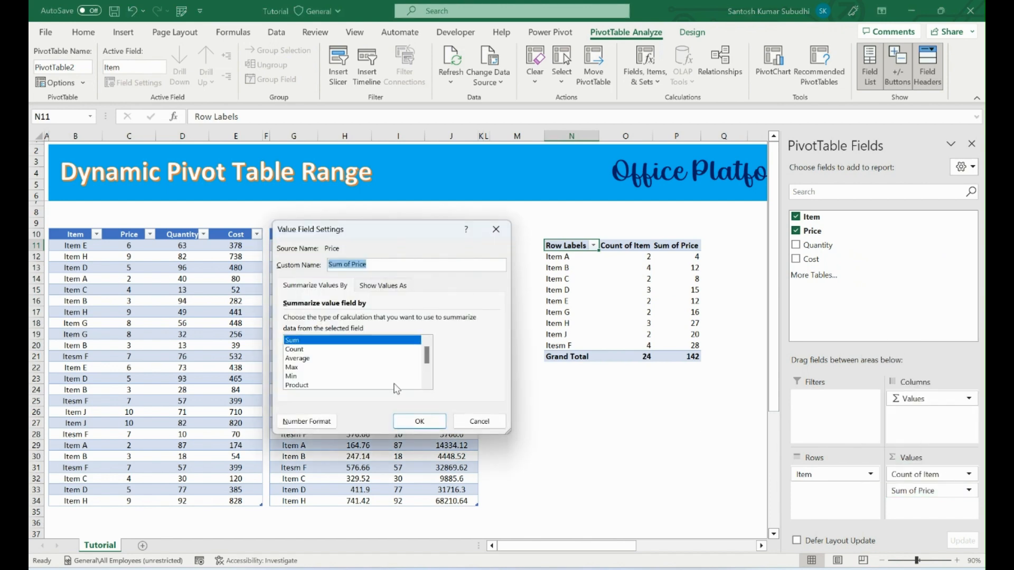
pyautogui.click(315, 367)
pyautogui.click(419, 421)
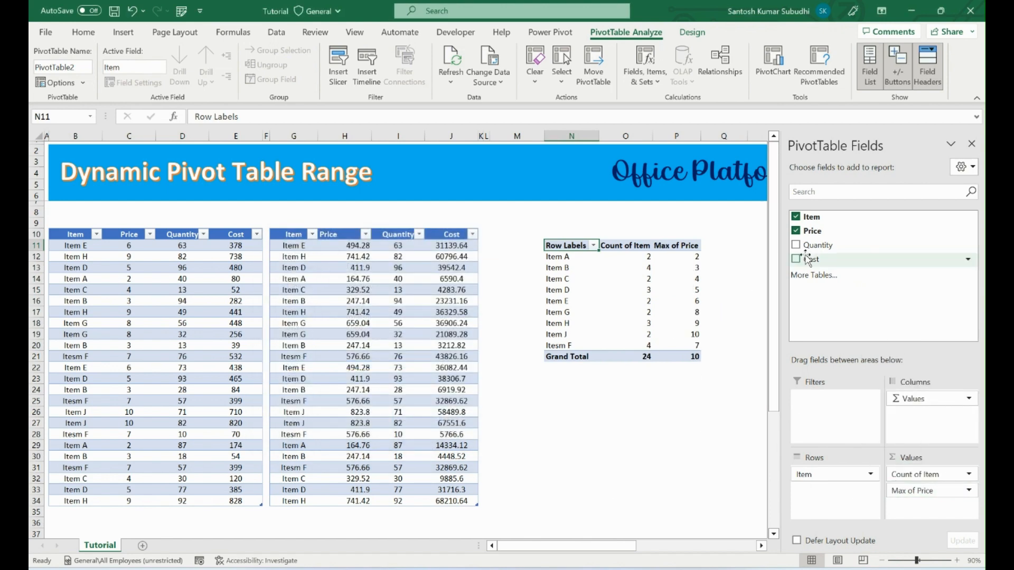
pyautogui.moveTo(818, 245); pyautogui.dragTo(930, 508)
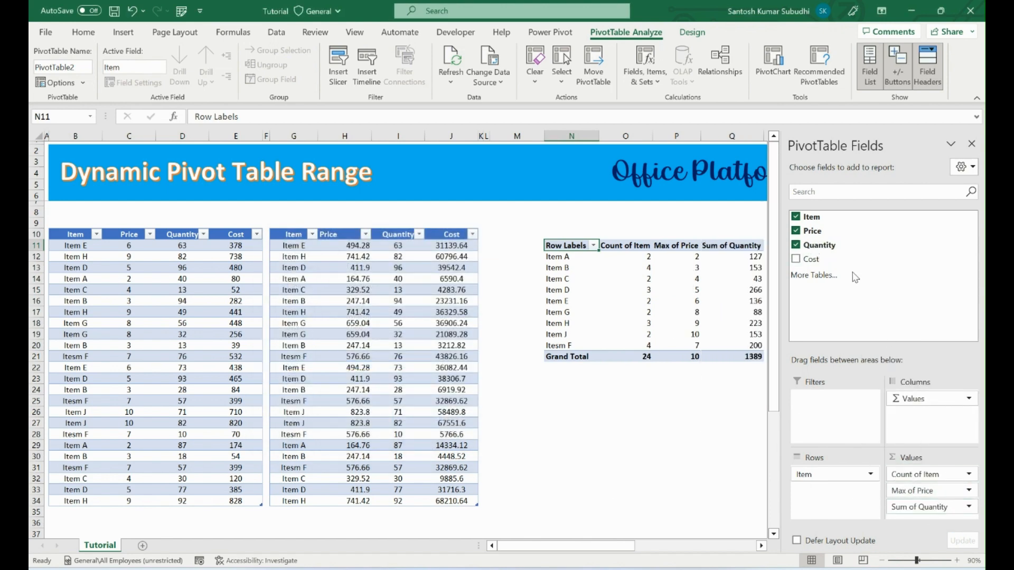
pyautogui.moveTo(823, 258); pyautogui.dragTo(926, 520)
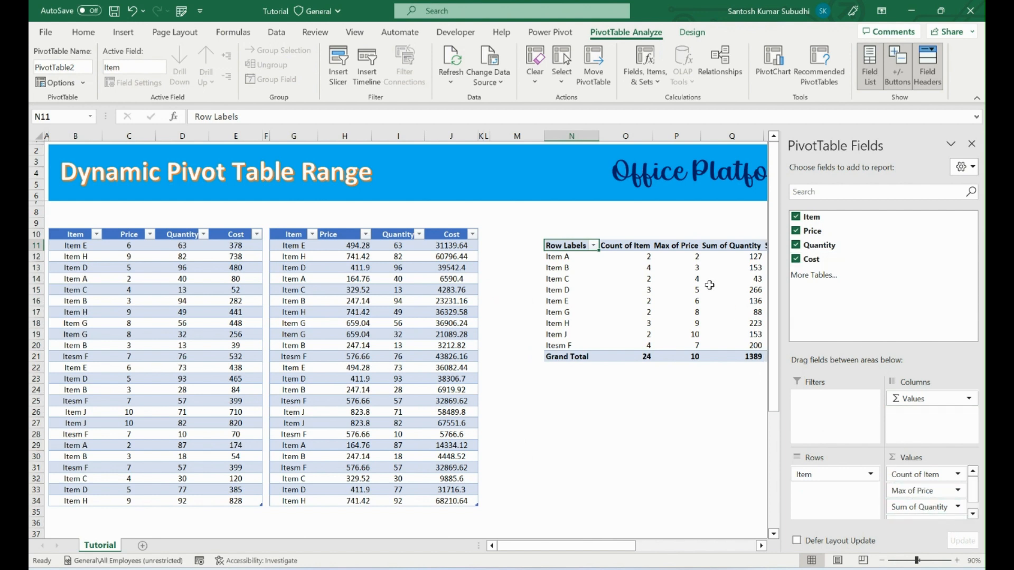
# Rename the pivot table's Count of Item header in O11 as Item Count.
pyautogui.click(628, 245)
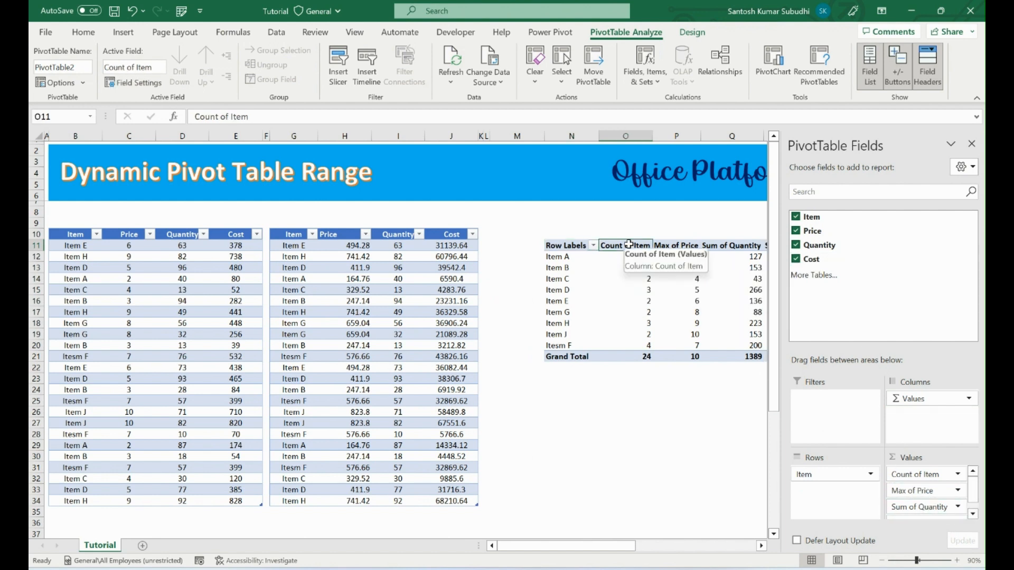
pyautogui.click(230, 116)
pyautogui.press('BackSpace')
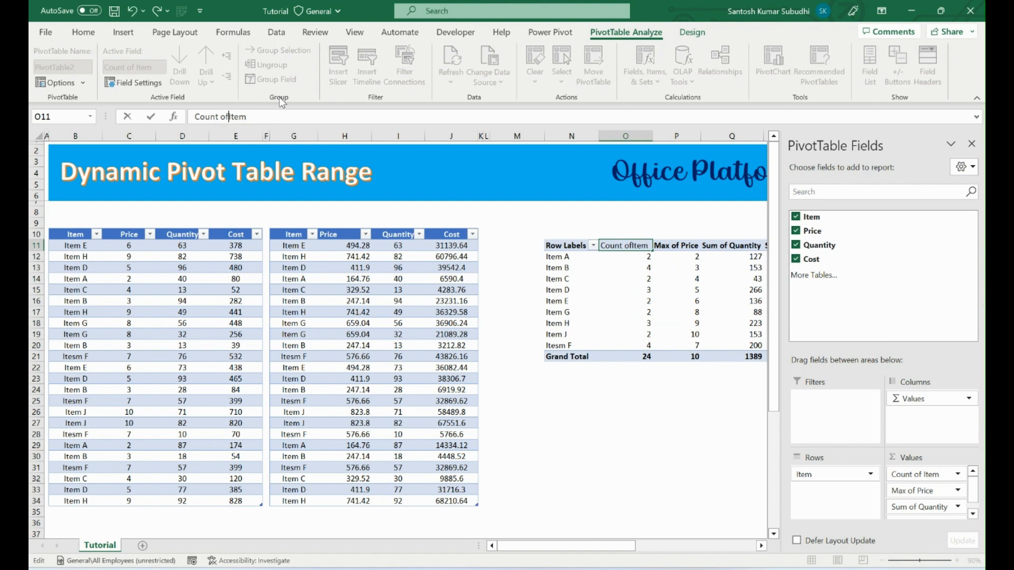
pyautogui.press('BackSpace')
pyautogui.press('BackSpace')
pyautogui.press('BackSpace')
pyautogui.press('BackSpace')
pyautogui.press('BackSpace')
pyautogui.press('BackSpace')
pyautogui.press('BackSpace')
pyautogui.press('BackSpace')
pyautogui.press('BackSpace')
pyautogui.press('BackSpace')
pyautogui.press('BackSpace')
pyautogui.write('Count')
pyautogui.press('Return')
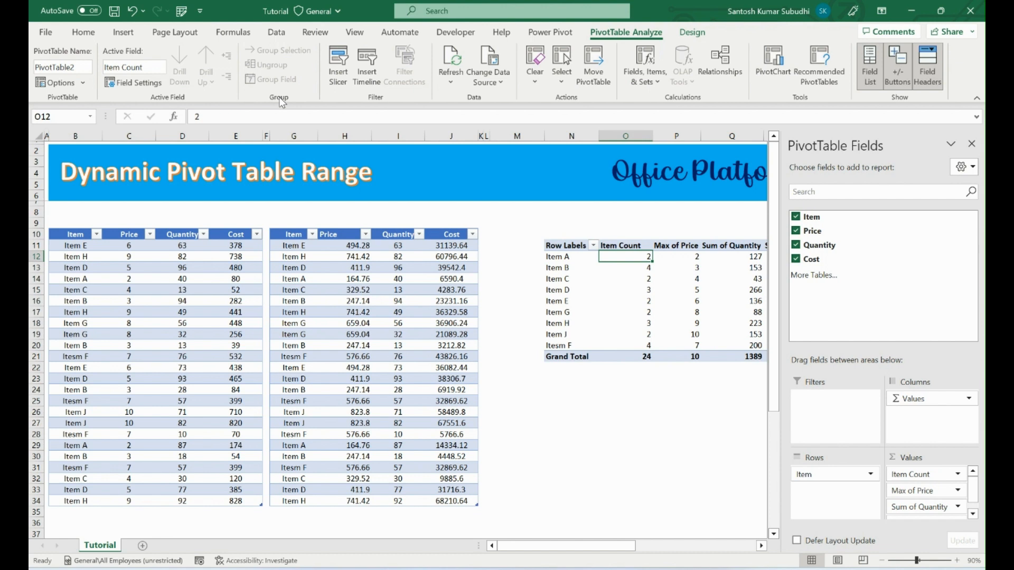
# Rename the pivot table's Max of Price header in P11 as Unit Price.
pyautogui.click(669, 244)
pyautogui.click(227, 119)
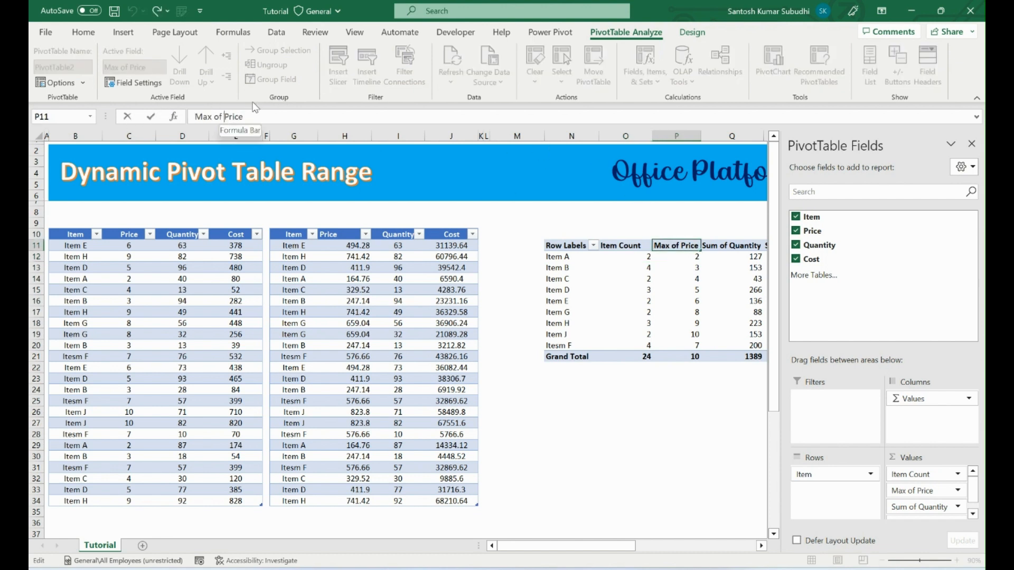
pyautogui.press('BackSpace')
pyautogui.press('BackSpace')
pyautogui.press('BackSpace')
pyautogui.press('BackSpace')
pyautogui.press('BackSpace')
pyautogui.press('BackSpace')
pyautogui.press('BackSpace')
pyautogui.write('Unit')
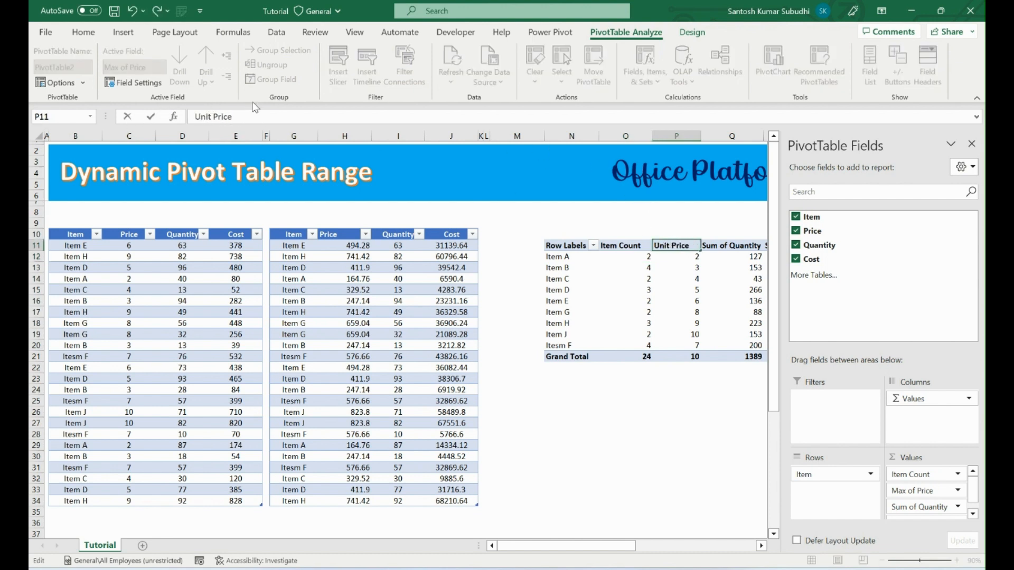
pyautogui.press('Return')
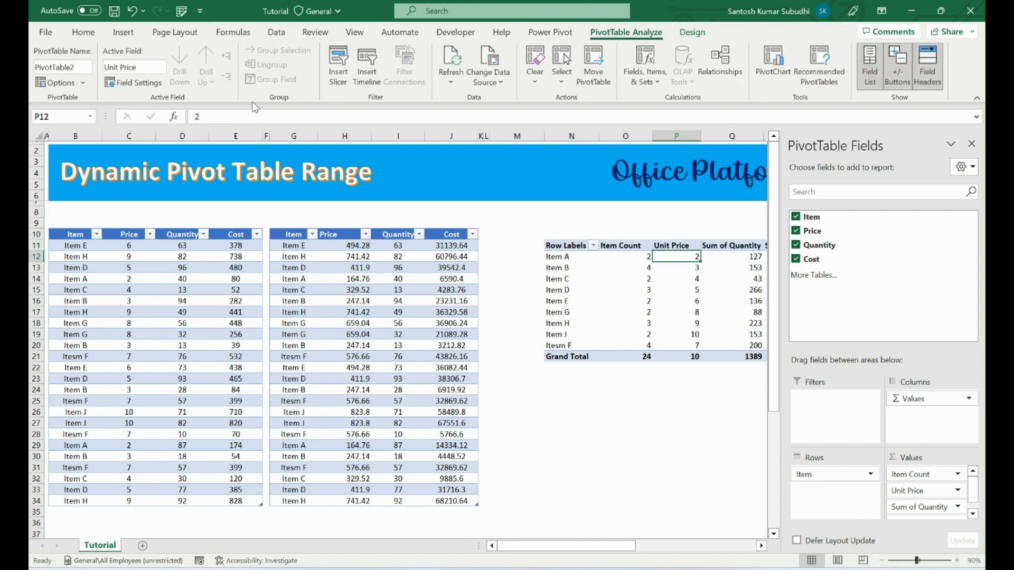
# Rename the pivot table's Sum of Quantity header in Q11 as Total Quantity.
pyautogui.click(726, 246)
pyautogui.click(227, 117)
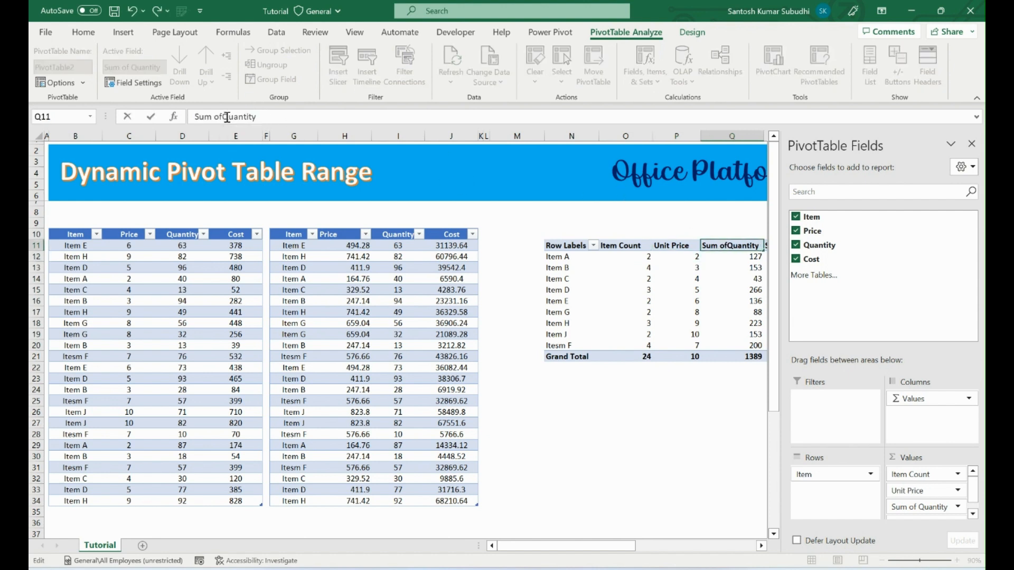
pyautogui.press('BackSpace')
pyautogui.press('BackSpace')
pyautogui.press('BackSpace')
pyautogui.press('BackSpace')
pyautogui.press('BackSpace')
pyautogui.press('BackSpace')
pyautogui.press('BackSpace')
pyautogui.write('Total')
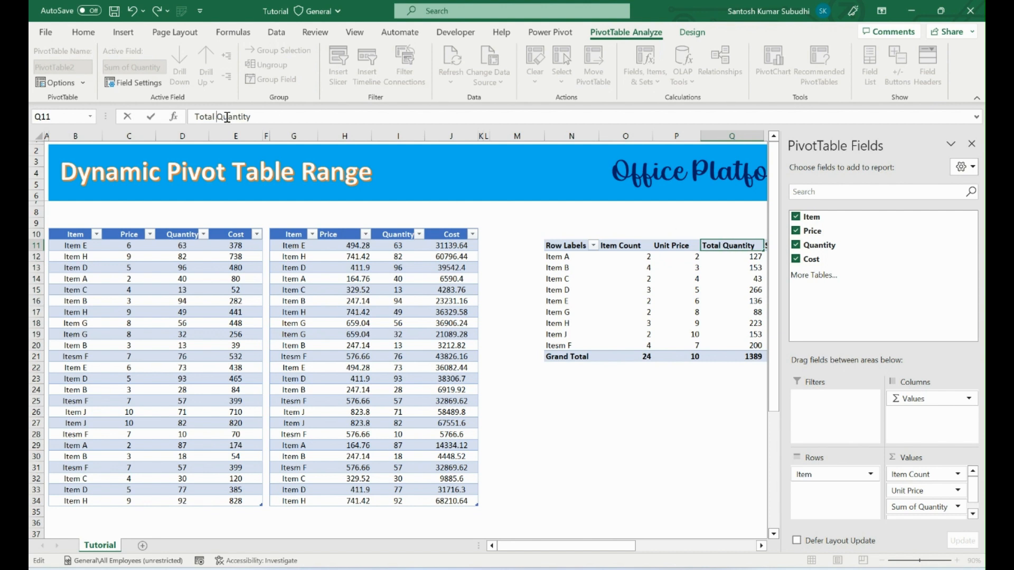
pyautogui.press('Return')
# Rename the pivot table's Sum of Cost header in R11 as Total Cost.
pyautogui.press('Right')
pyautogui.press('Down')
pyautogui.press('Up')
pyautogui.press('Up')
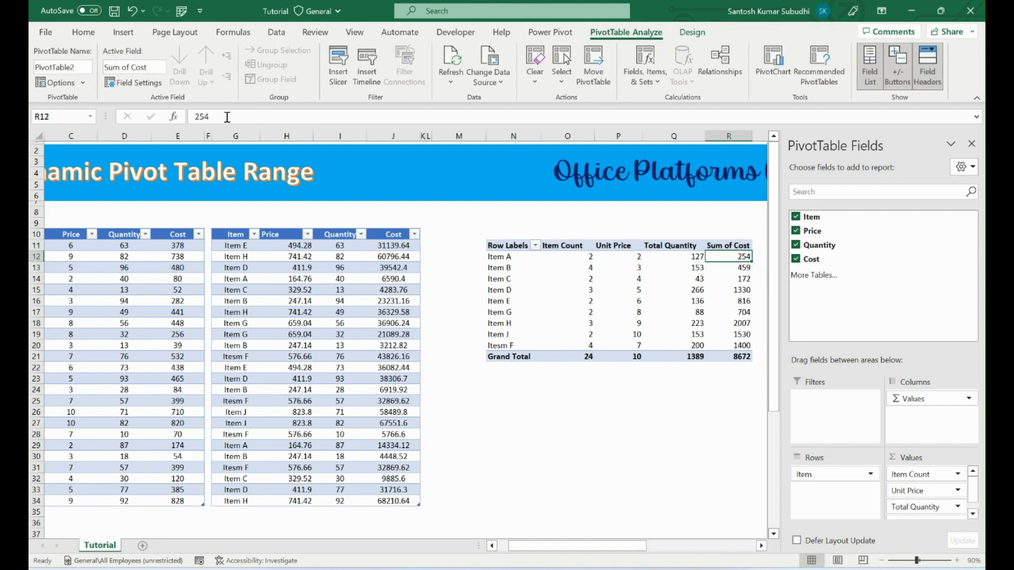
pyautogui.click(221, 116)
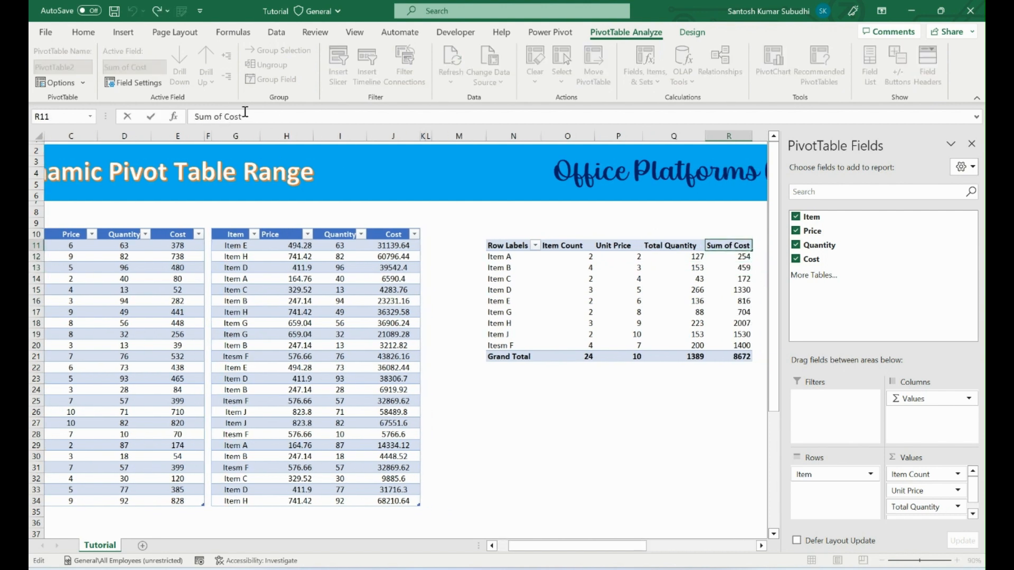
pyautogui.press('BackSpace')
pyautogui.press('BackSpace')
pyautogui.press('BackSpace')
pyautogui.press('BackSpace')
pyautogui.press('BackSpace')
pyautogui.press('BackSpace')
pyautogui.write('Total')
pyautogui.press('Return')
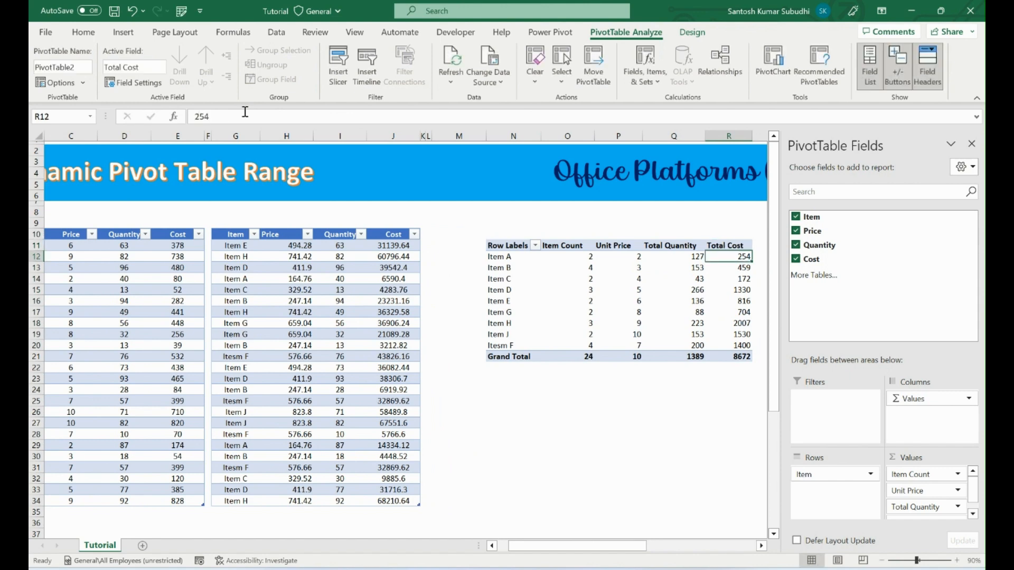
# Draw a combo box form control above the pivot table, over column O in rows 8 and 9.
pyautogui.click(528, 221)
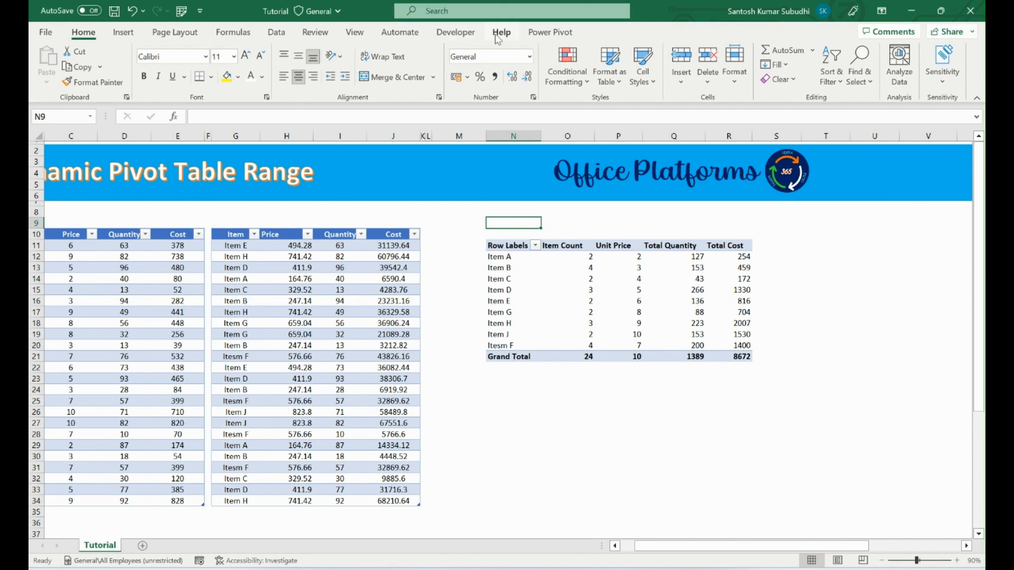
pyautogui.click(456, 32)
pyautogui.click(304, 79)
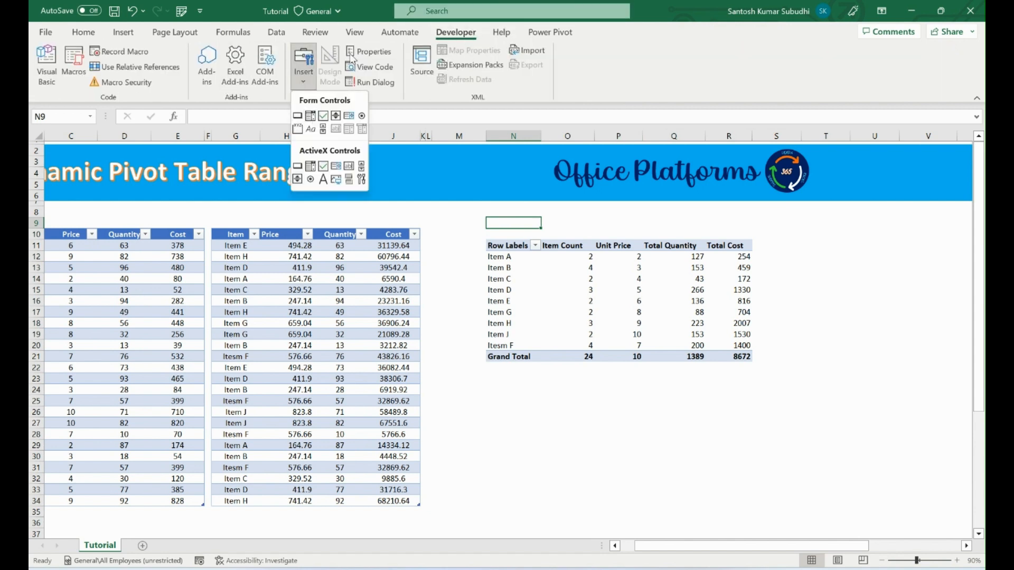
pyautogui.click(310, 116)
pyautogui.moveTo(602, 228); pyautogui.dragTo(613, 228)
# Set the combo box's input range to $Q$8:$Q$9 in its control formatting.
pyautogui.rightClick(603, 218)
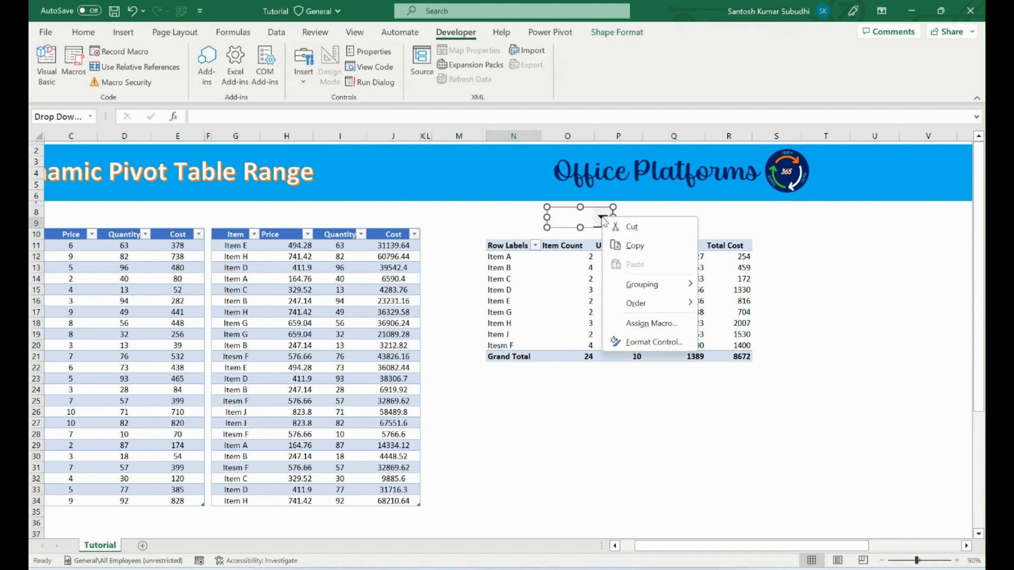
pyautogui.click(634, 339)
pyautogui.click(432, 221)
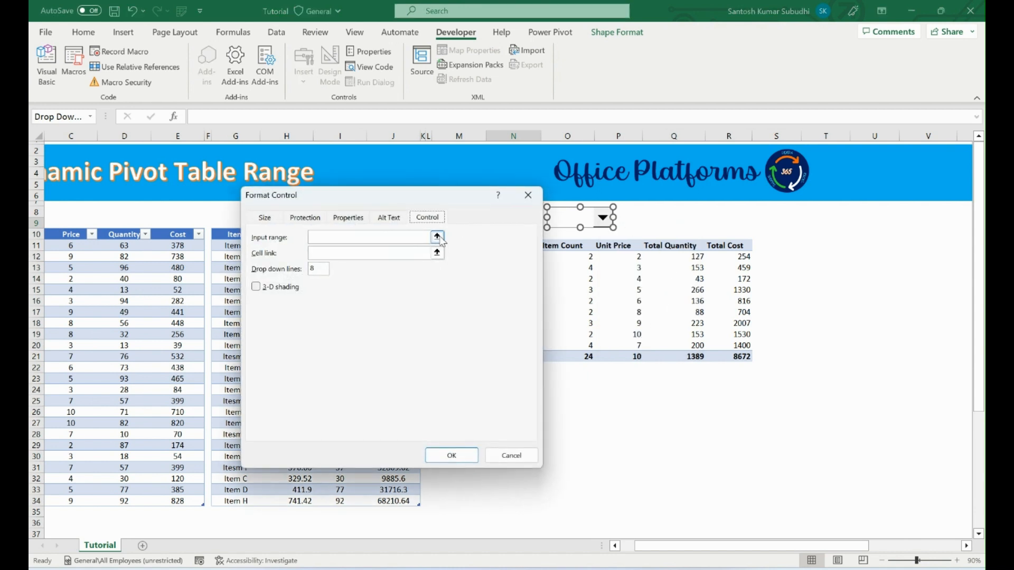
pyautogui.click(437, 236)
pyautogui.moveTo(669, 210); pyautogui.dragTo(671, 222)
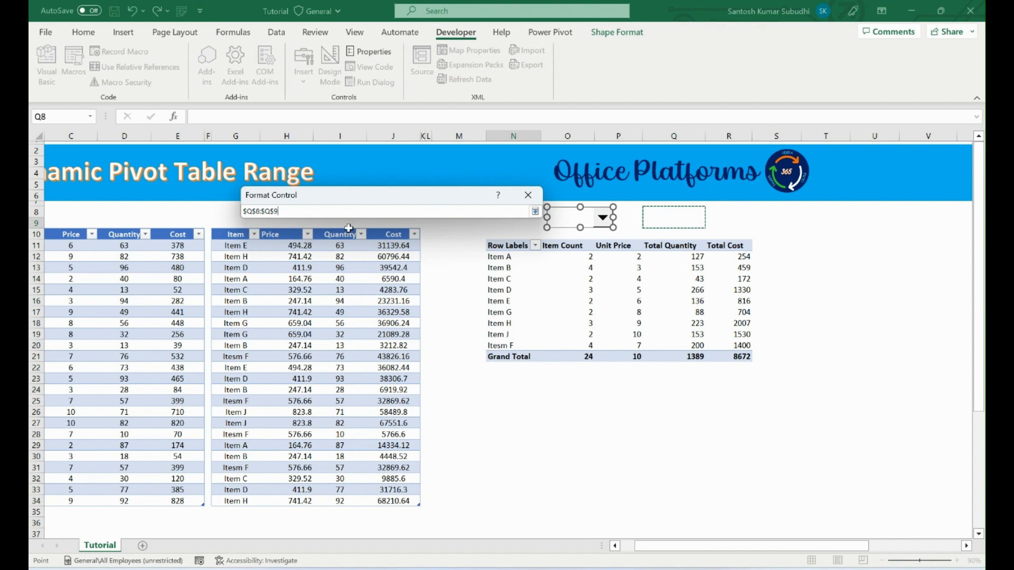
pyautogui.click(533, 211)
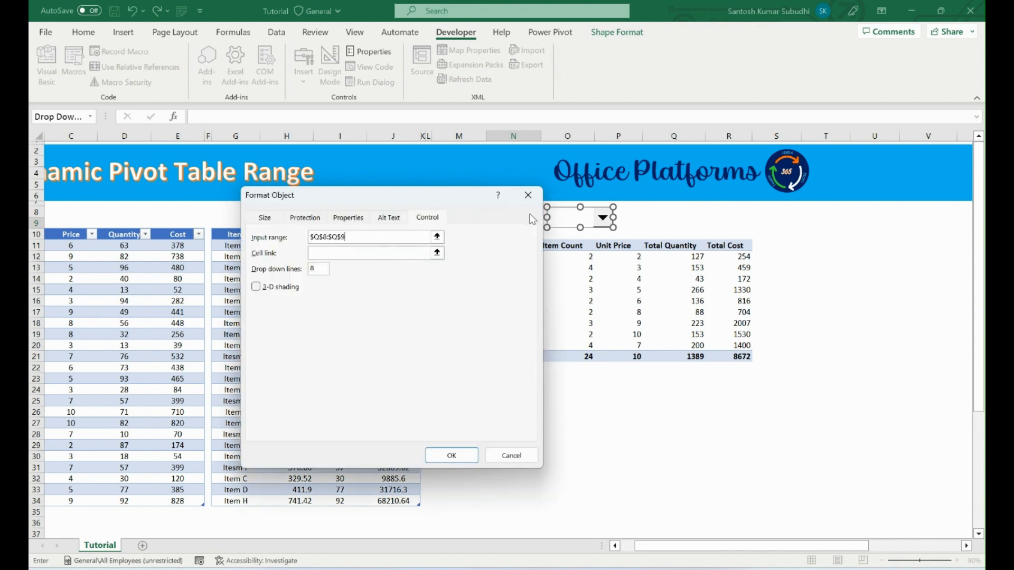
# Link the combo box to cell $S$8 and shift the control slightly left so it straddles columns N and O.
pyautogui.click(437, 253)
pyautogui.click(637, 211)
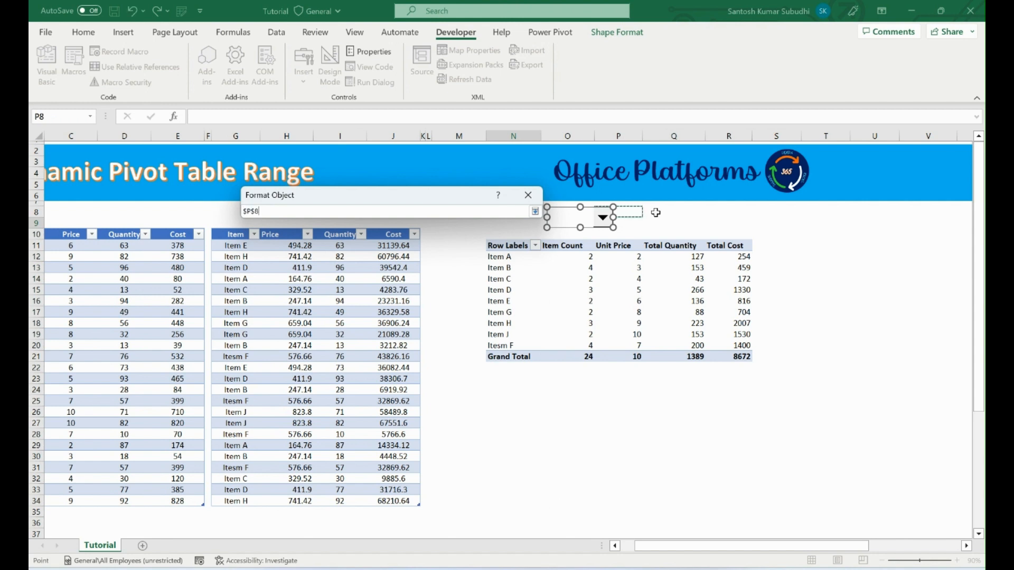
pyautogui.click(794, 214)
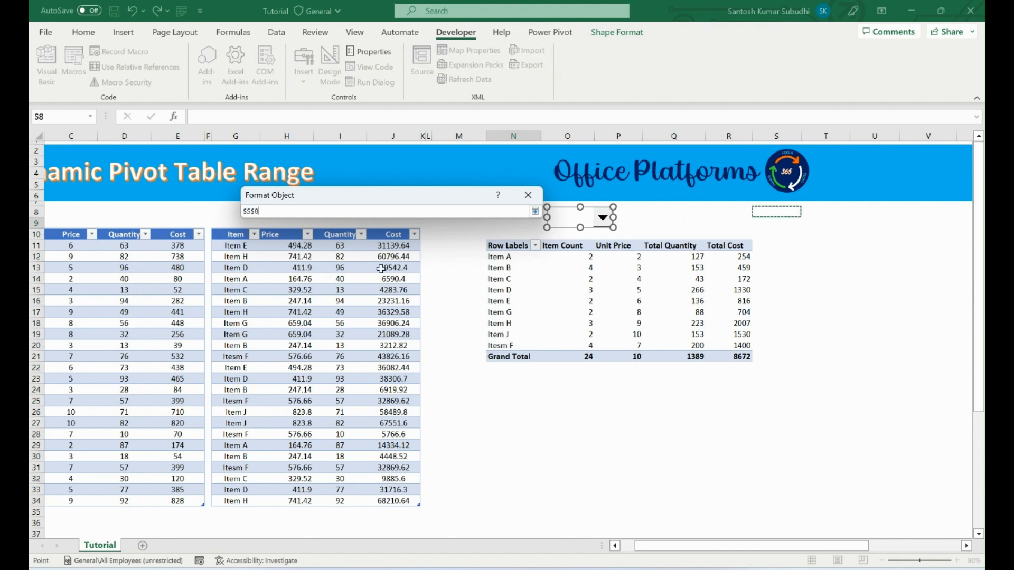
pyautogui.click(535, 212)
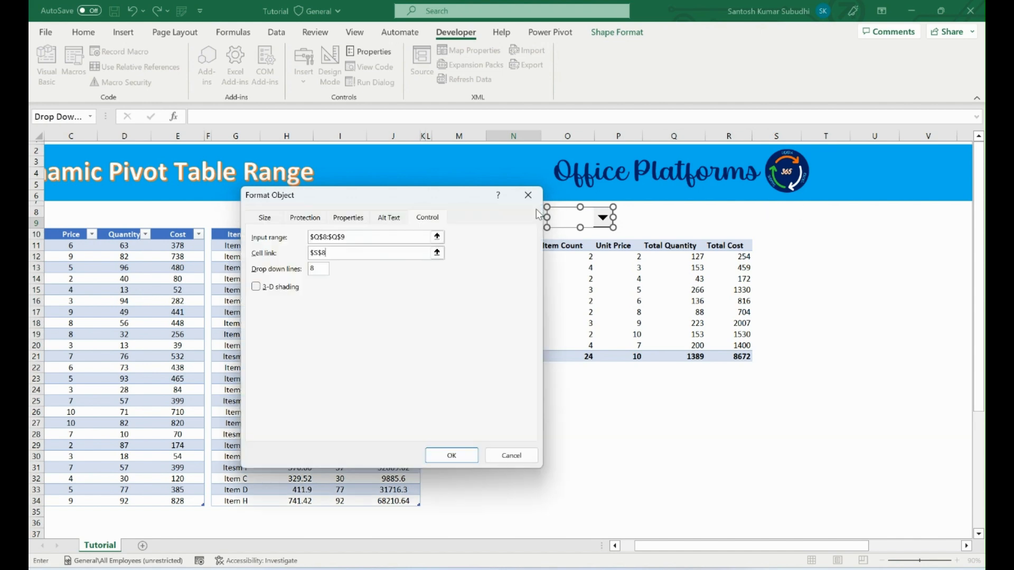
pyautogui.click(450, 457)
pyautogui.moveTo(572, 218); pyautogui.dragTo(558, 217)
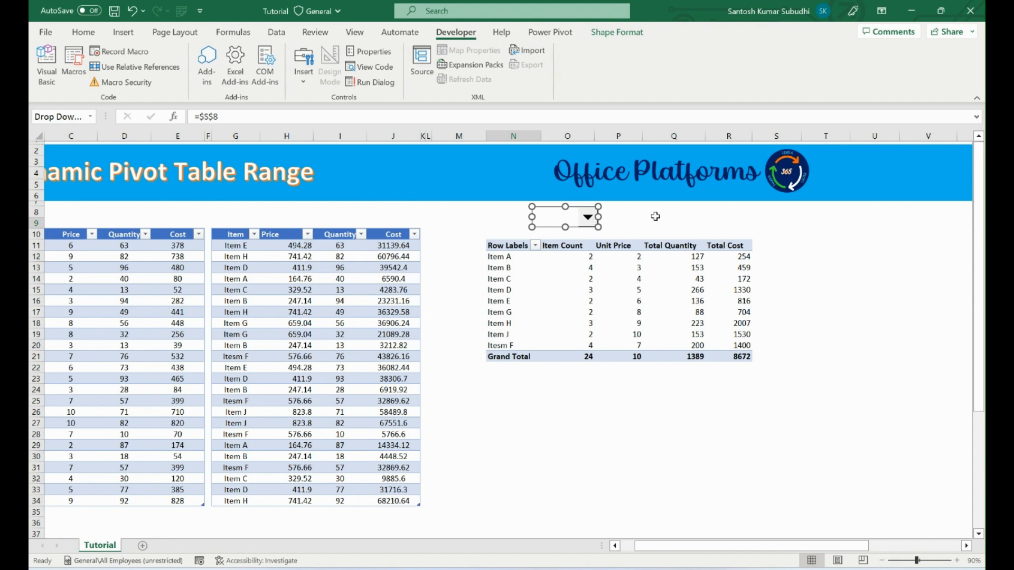
# Enter the combo box's list entries, USD in Q8 and INR in Q9.
pyautogui.click(673, 213)
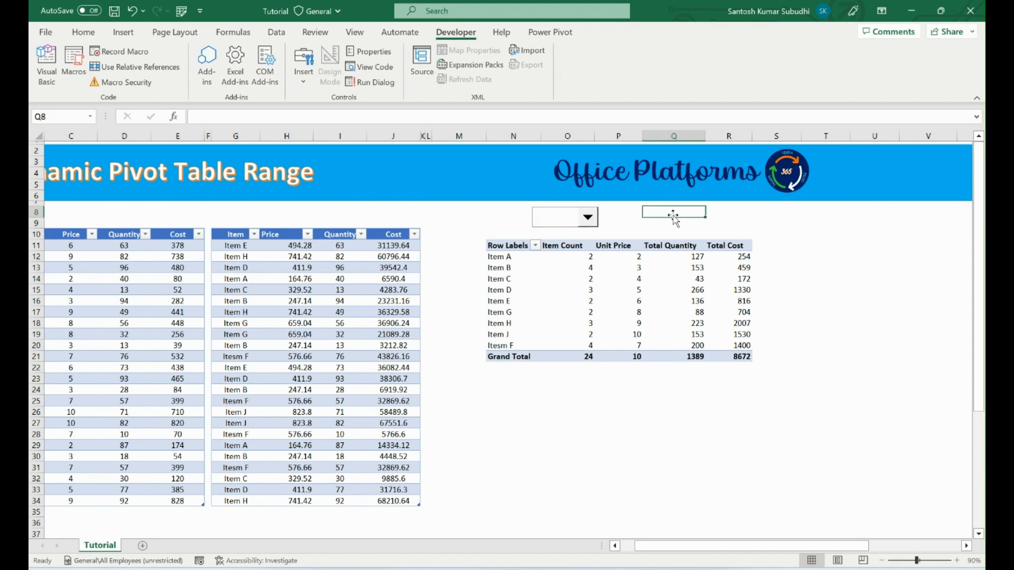
pyautogui.write('U')
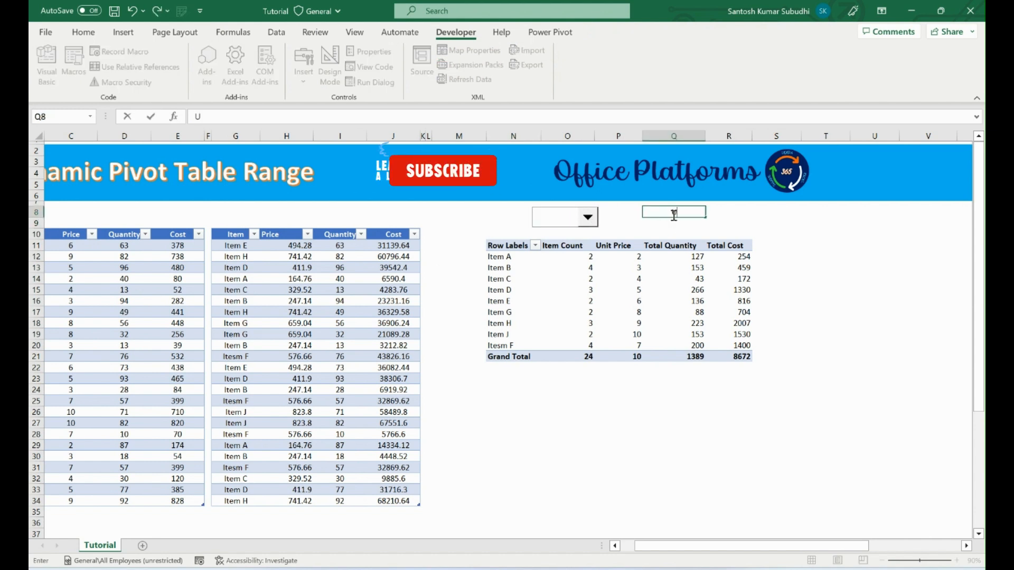
pyautogui.write('SD')
pyautogui.press('Return')
pyautogui.write('INR')
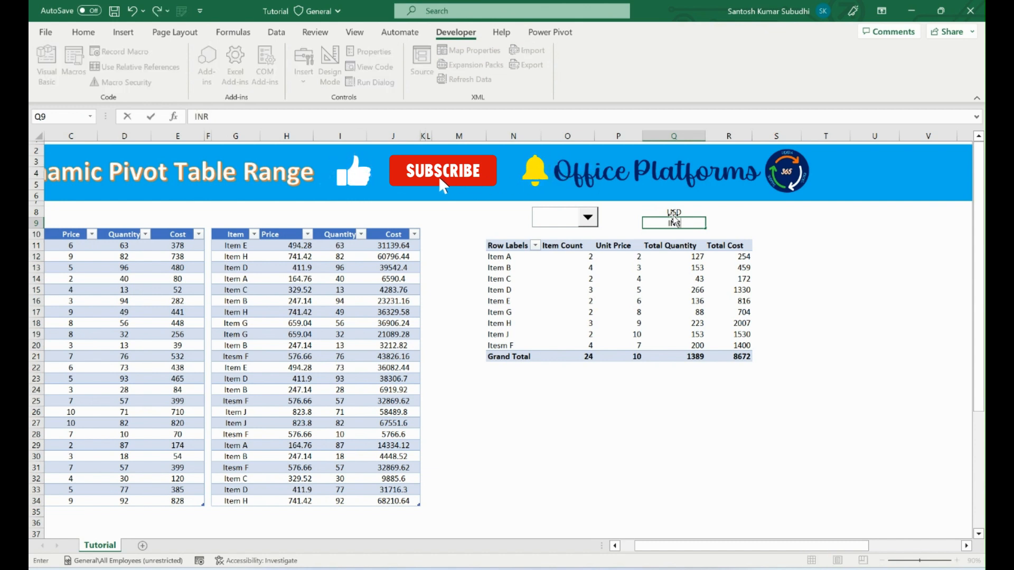
pyautogui.press('Return')
# Choose USD in the combo box and move its linked cell from S8 to P8.
pyautogui.click(587, 217)
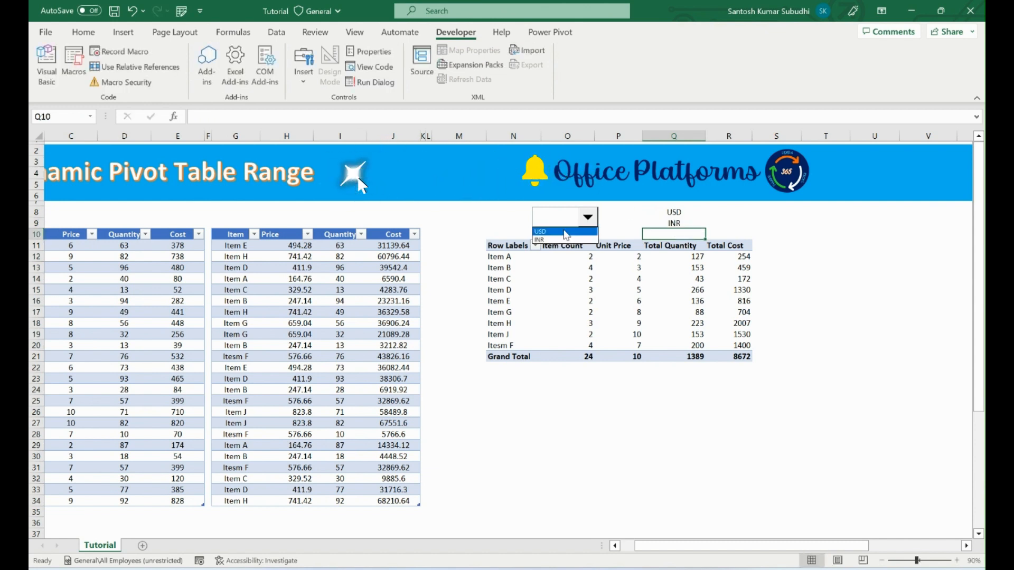
pyautogui.click(565, 232)
pyautogui.click(776, 212)
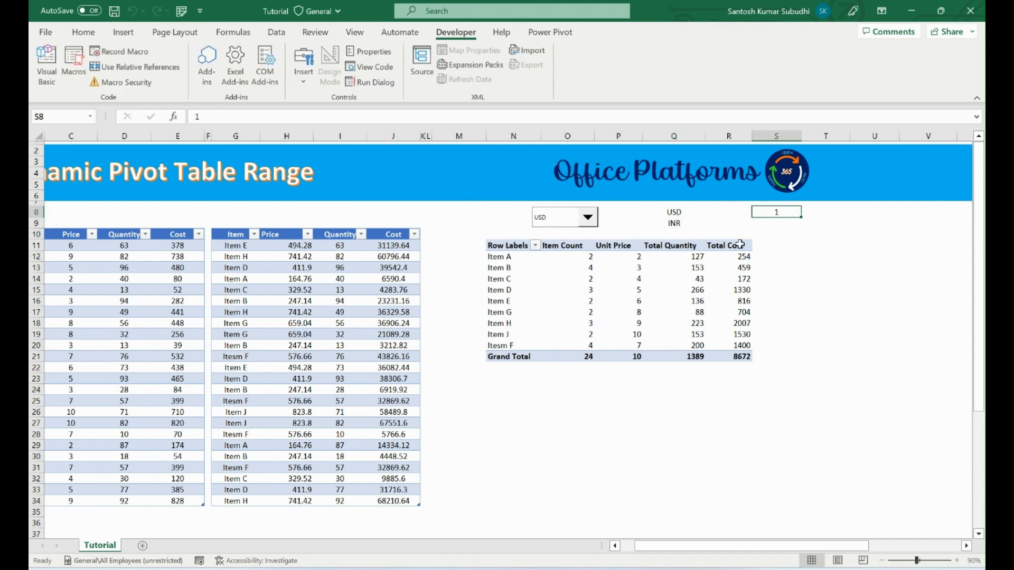
pyautogui.hotkey('ctrl', 'x')
pyautogui.click(627, 213)
pyautogui.hotkey('ctrl', 'v')
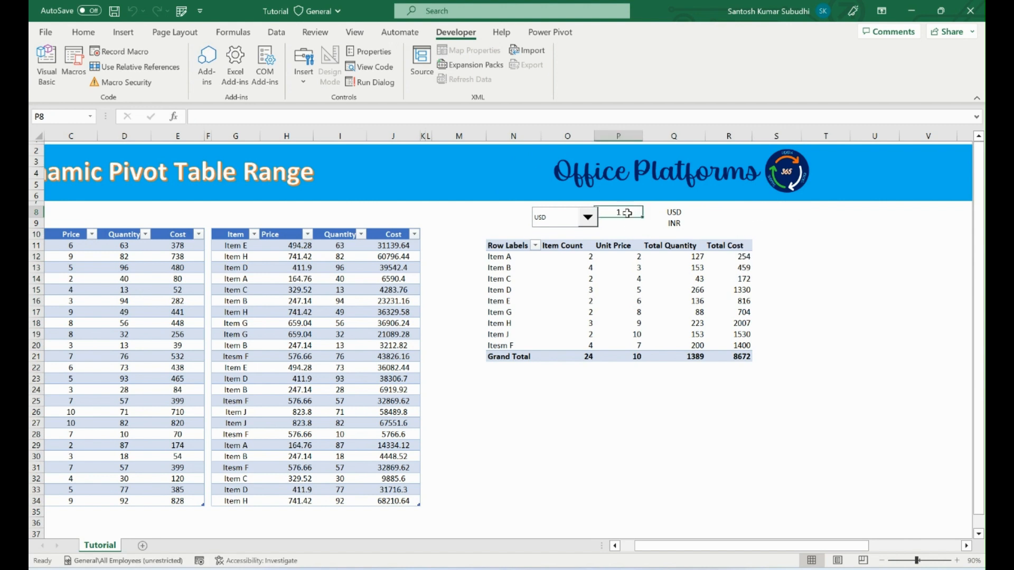
# Move the combo box slightly left and up so that it clears cell P8.
pyautogui.click(570, 221)
pyautogui.click(544, 220)
pyautogui.rightClick(543, 216)
pyautogui.click(543, 215)
pyautogui.moveTo(544, 215); pyautogui.dragTo(533, 212)
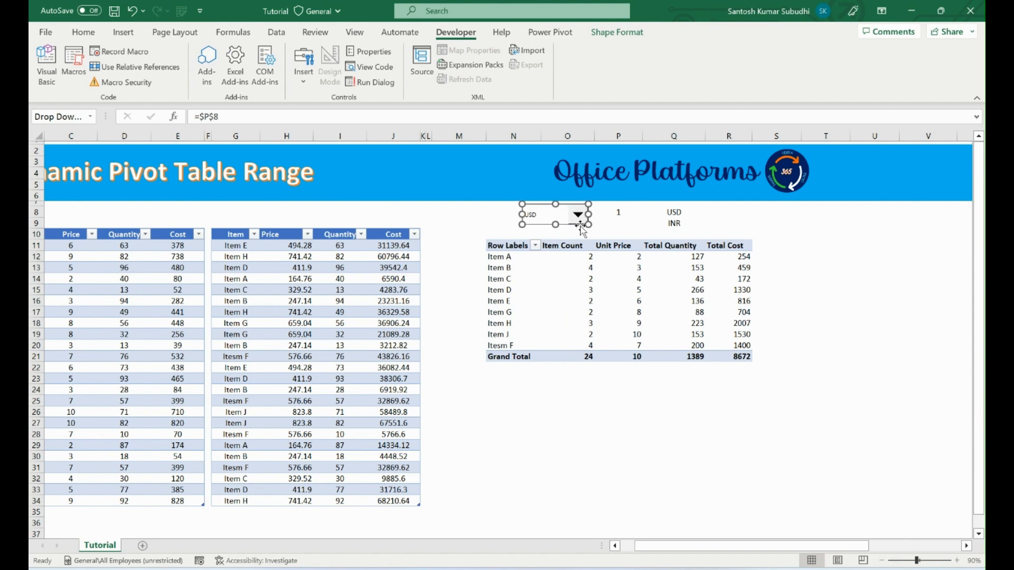
pyautogui.click(633, 222)
# Switch the combo box to INR to test its link to cell P8.
pyautogui.click(579, 215)
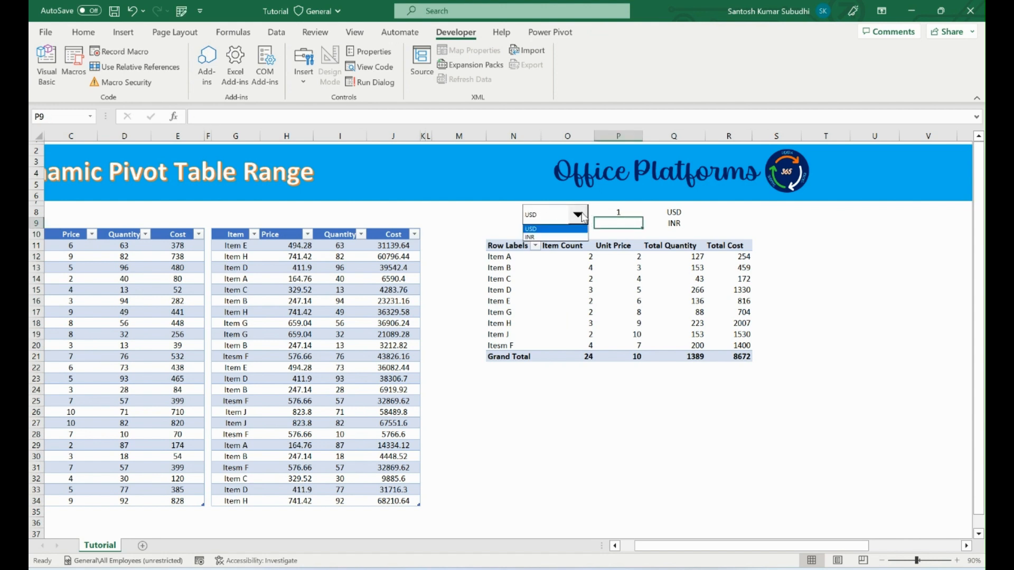
pyautogui.click(635, 219)
pyautogui.click(631, 212)
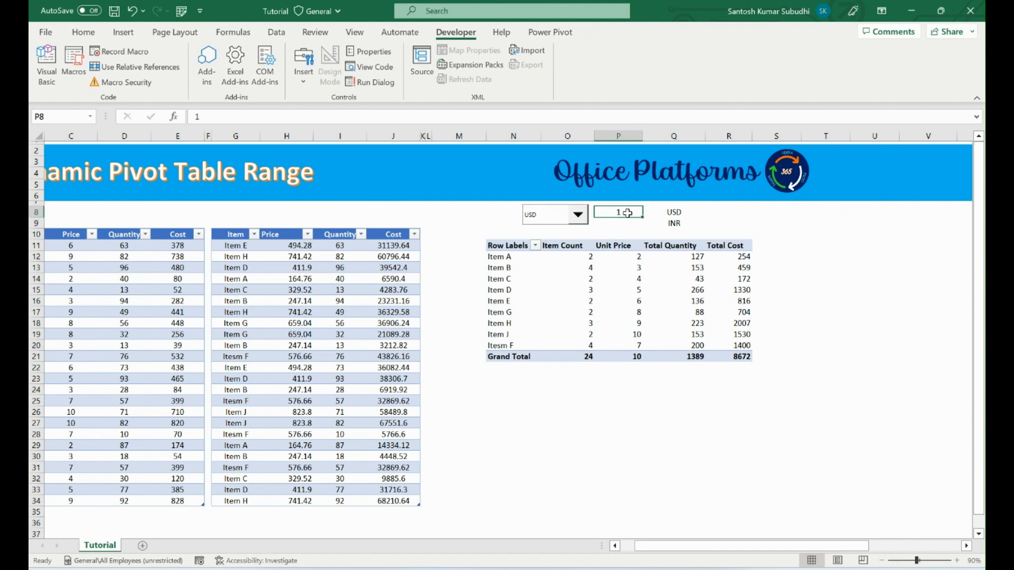
pyautogui.click(578, 215)
pyautogui.click(568, 237)
pyautogui.click(566, 223)
pyautogui.click(565, 223)
pyautogui.click(289, 301)
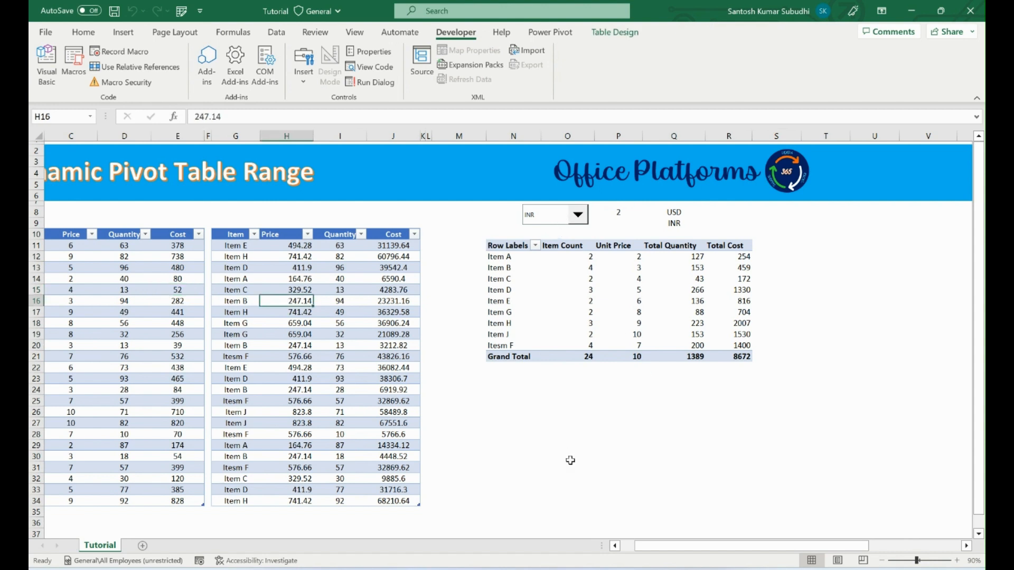
# Enter the formula =SWITCH(P8,1,USD,2,INR) in cell N25 below the pivot table.
pyautogui.click(540, 403)
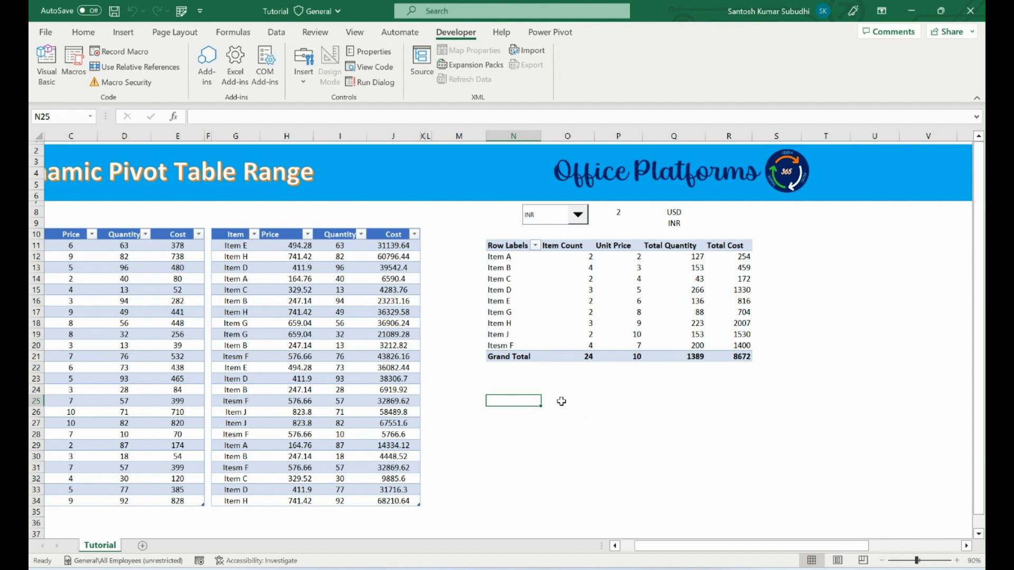
pyautogui.write('=swi')
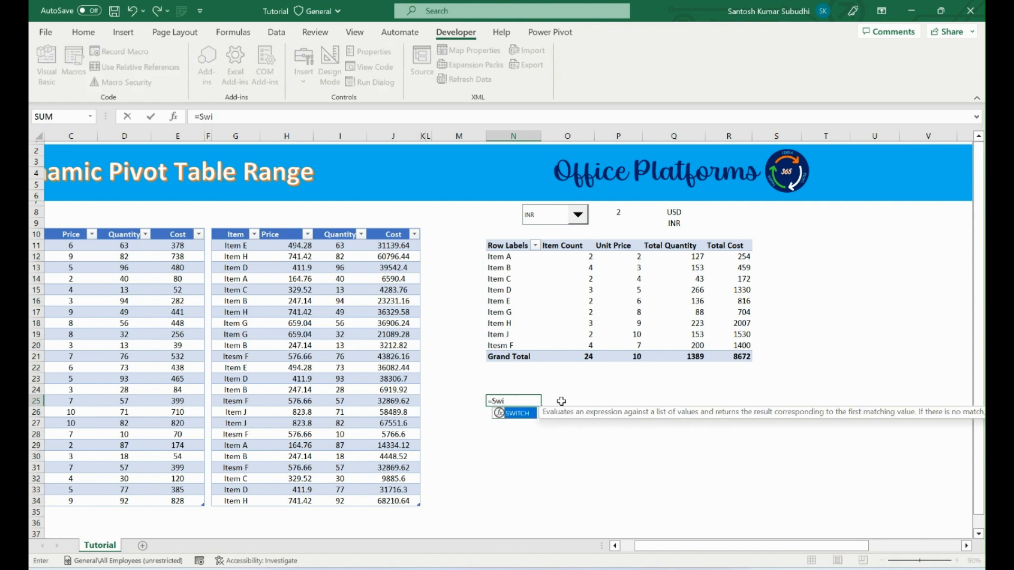
pyautogui.press('Tab')
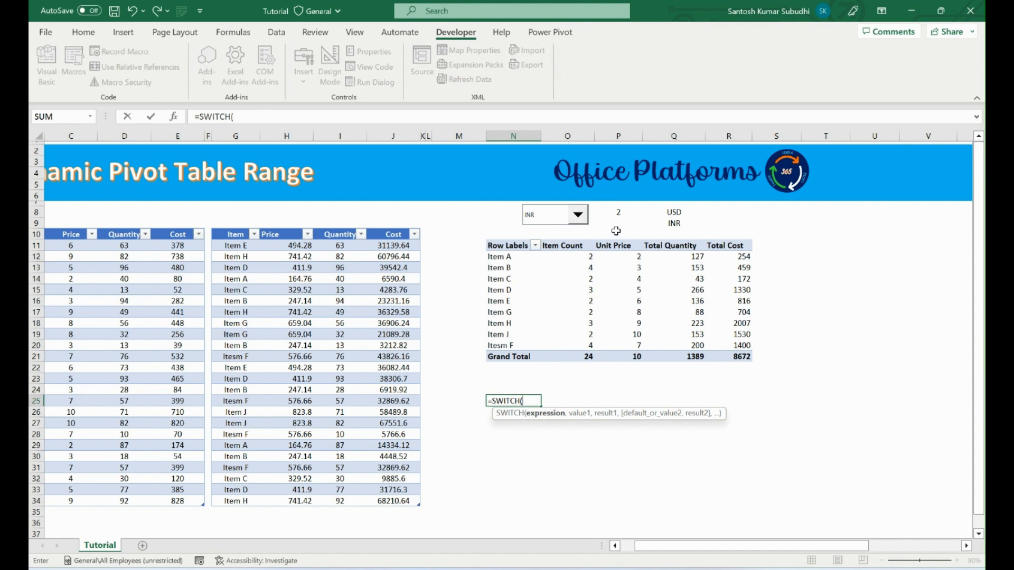
pyautogui.click(621, 212)
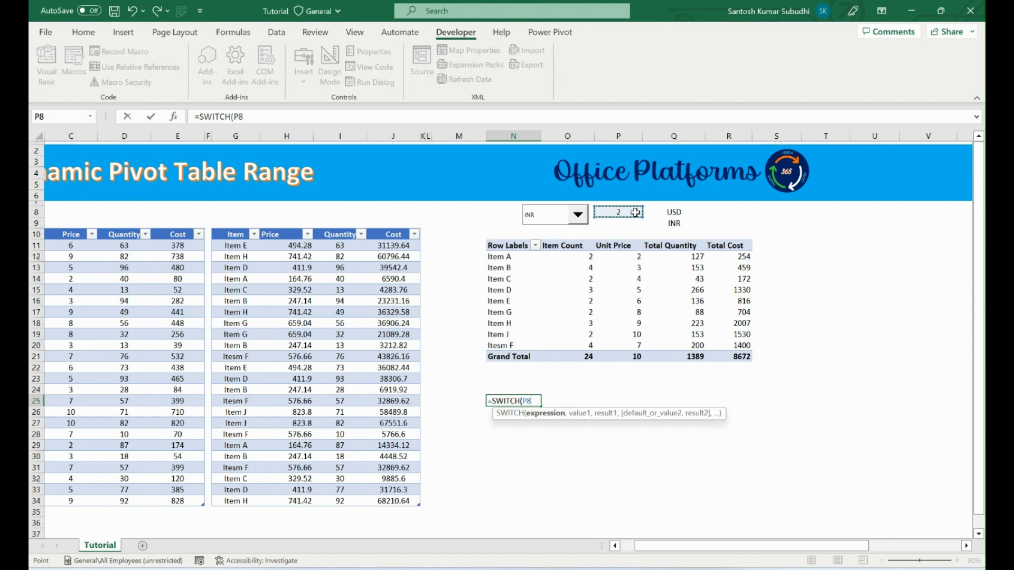
pyautogui.write(',')
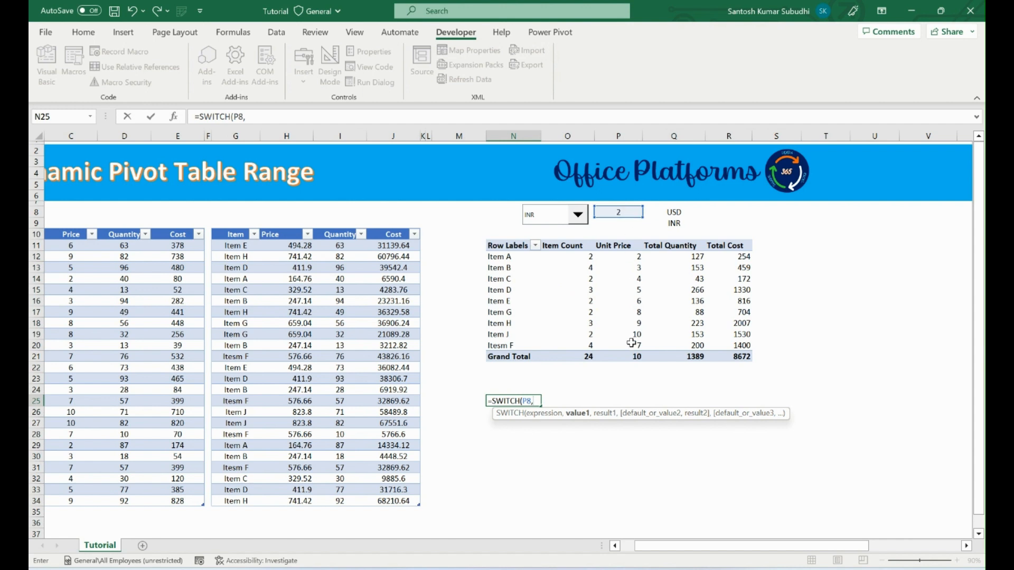
pyautogui.write('1,')
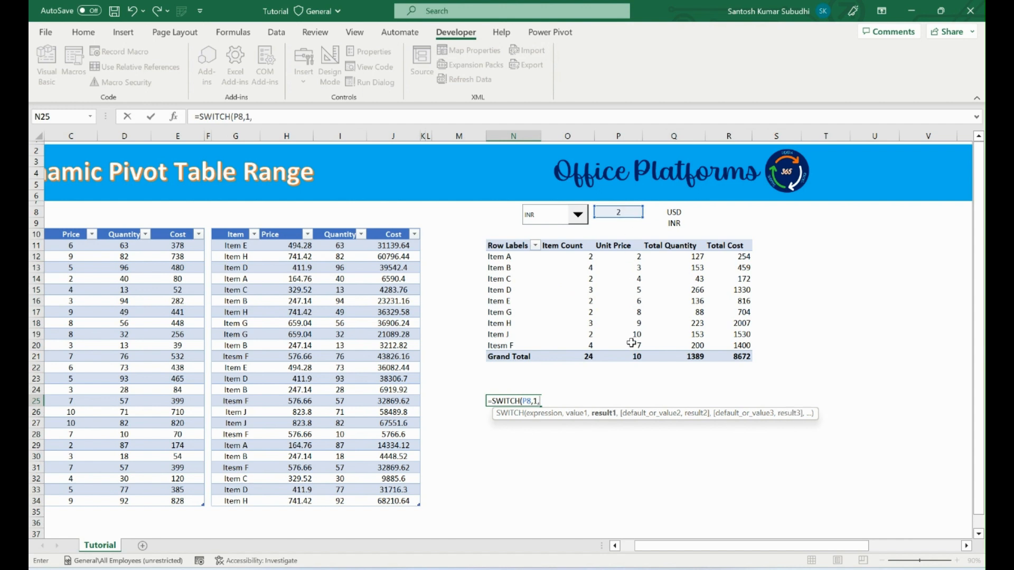
pyautogui.write('USD,')
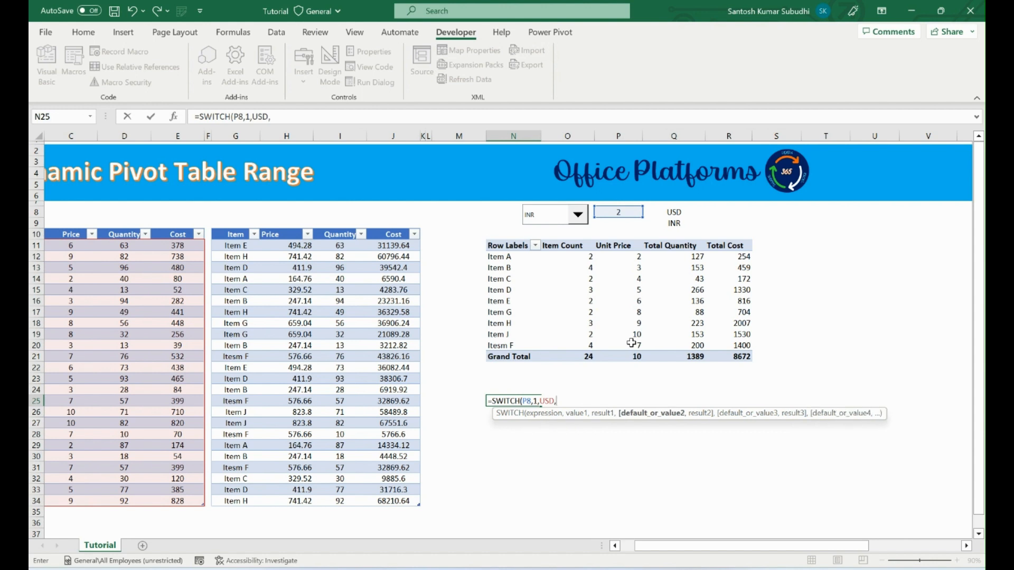
pyautogui.write('2,INR)')
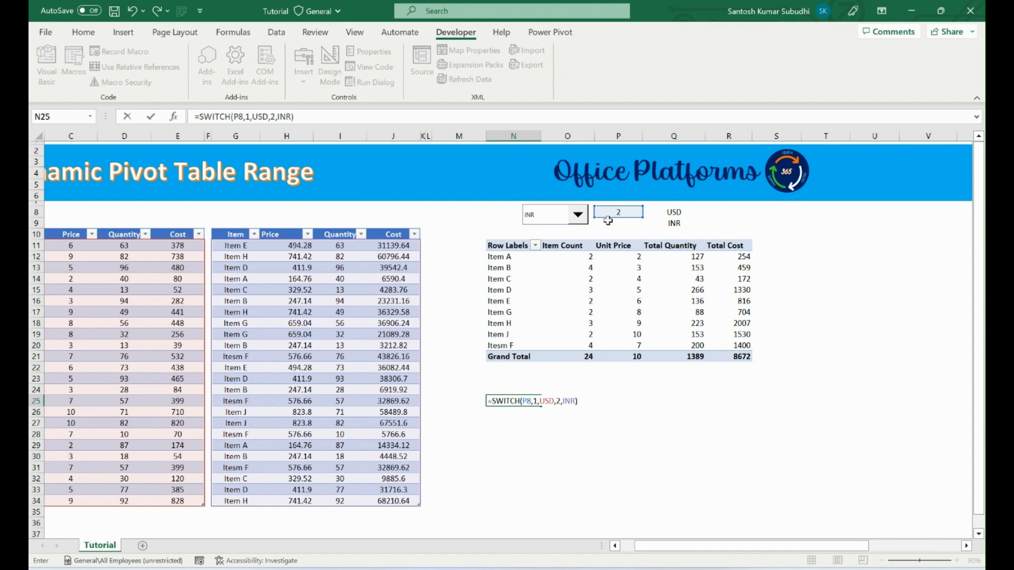
pyautogui.press('Return')
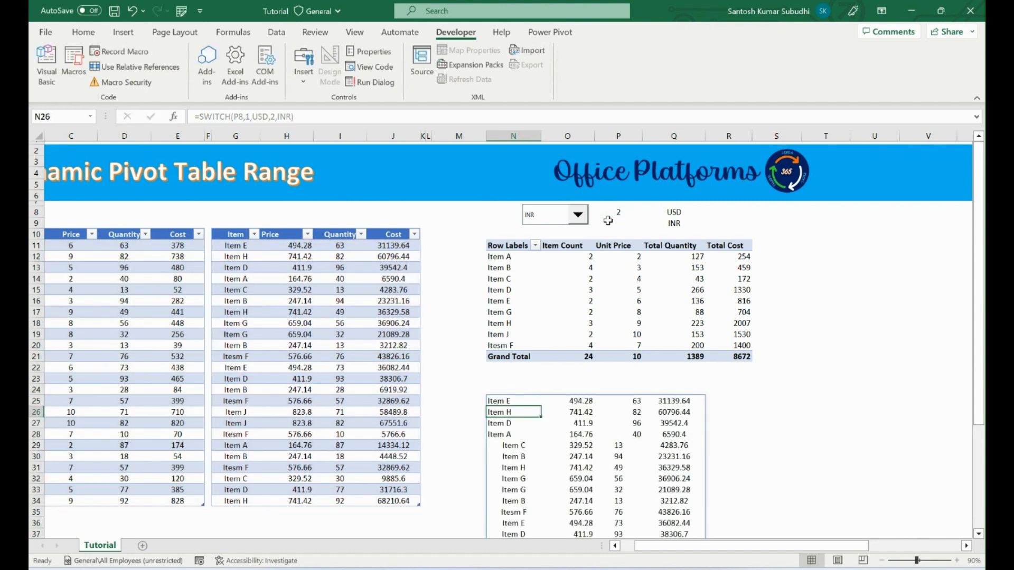
# Switch the combo box to USD to test the SWITCH formula in N25.
pyautogui.click(520, 402)
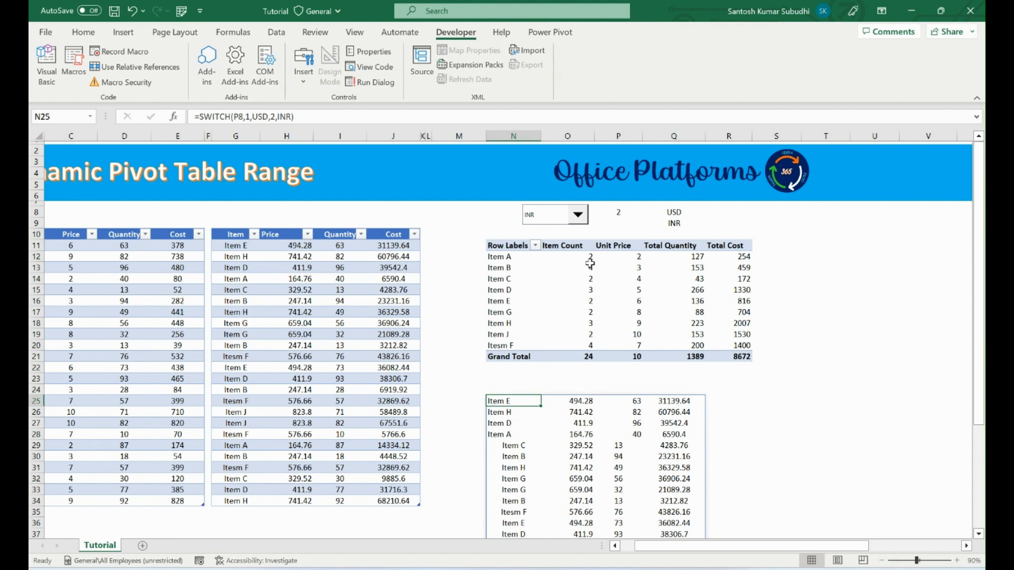
pyautogui.click(576, 216)
pyautogui.click(534, 229)
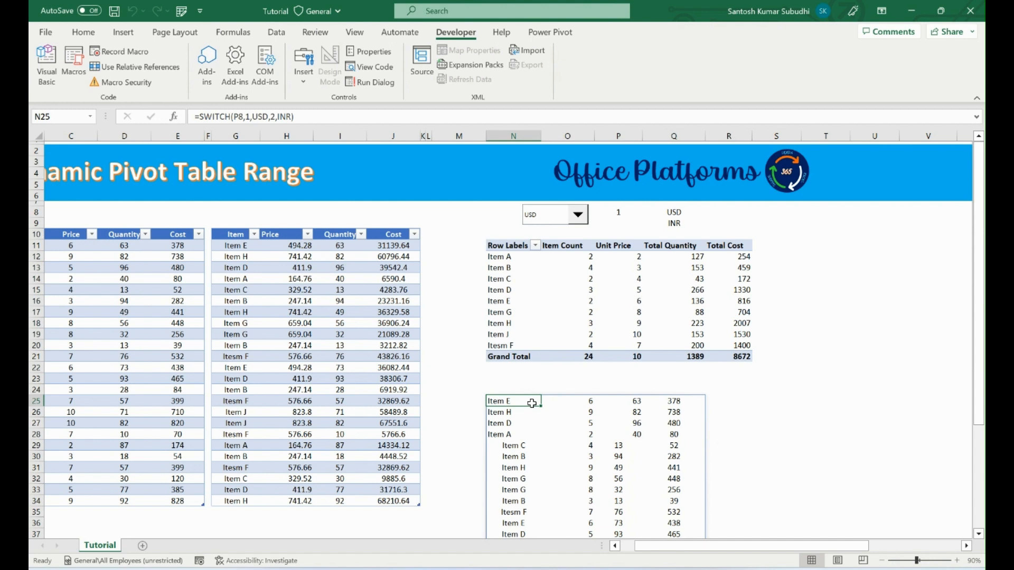
# Make the P8 reference in N25's SWITCH formula absolute, as $P$8.
pyautogui.moveTo(309, 113); pyautogui.dragTo(135, 121)
pyautogui.click(243, 117)
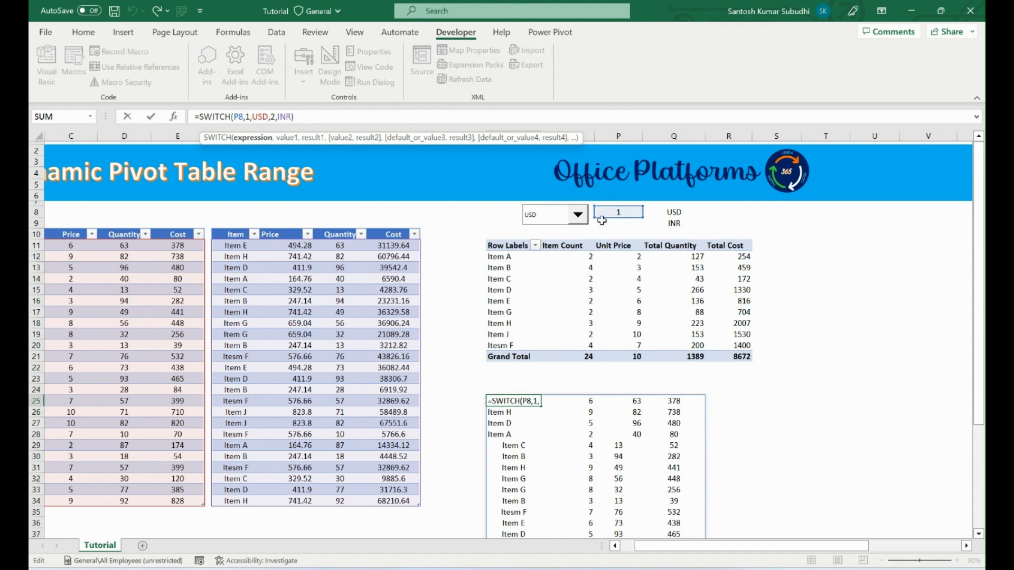
pyautogui.press('F4')
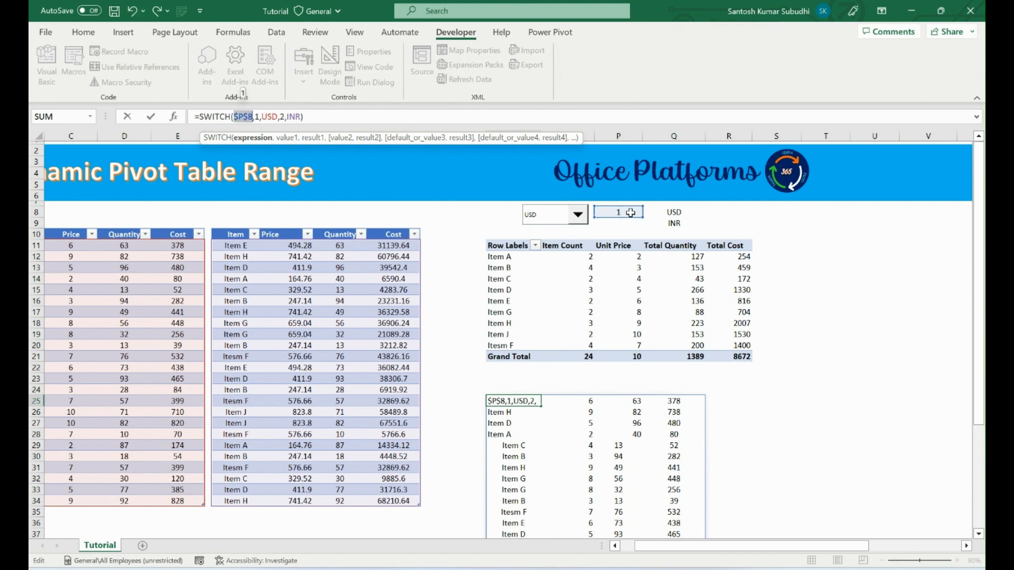
pyautogui.press('Return')
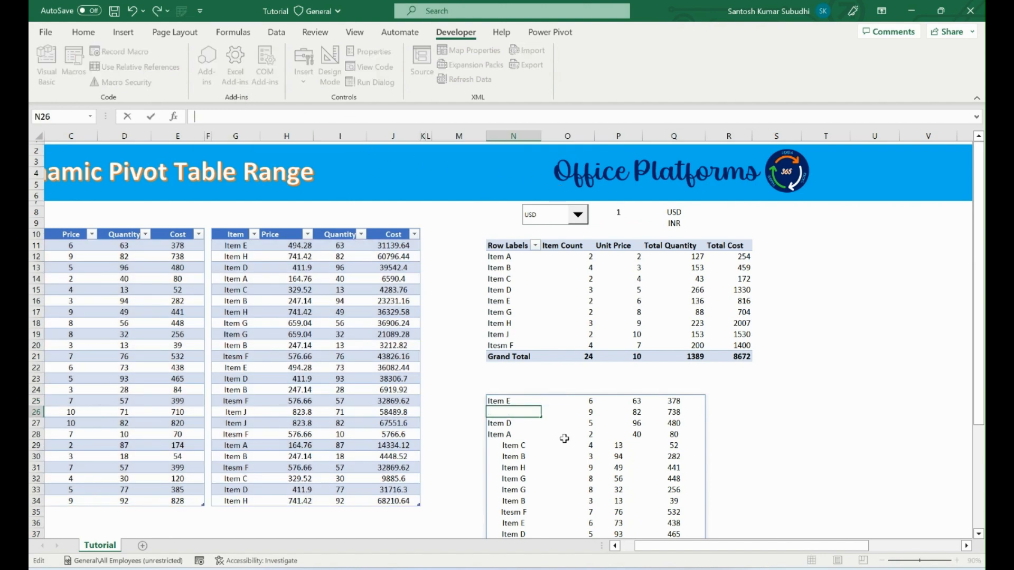
# Copy N25's formula and define a workbook-scoped name Pivot_Range that refers to =SWITCH($P$8,1,USD,2,INR).
pyautogui.click(517, 400)
pyautogui.press('Right')
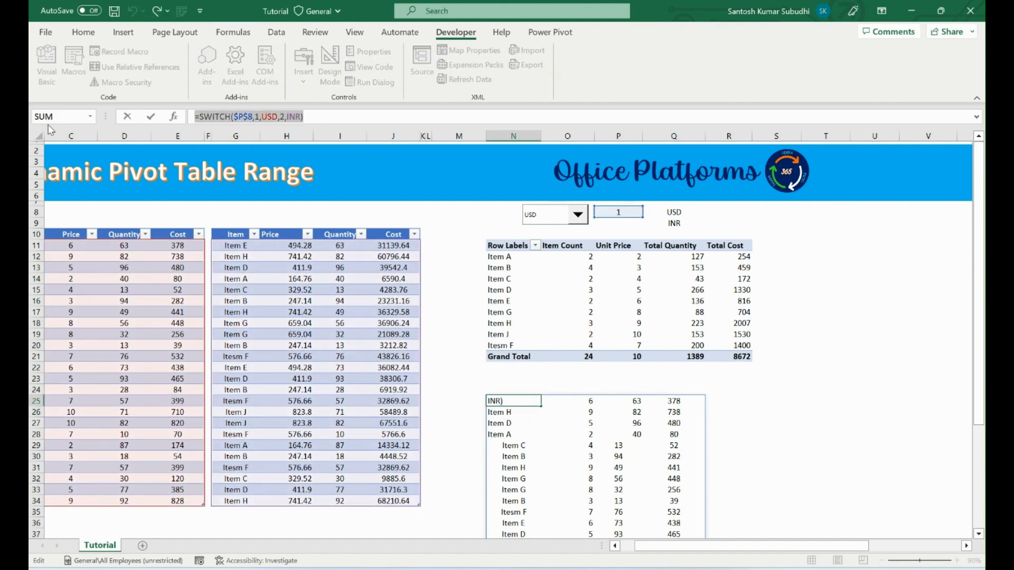
pyautogui.hotkey('ctrl', 'F3')
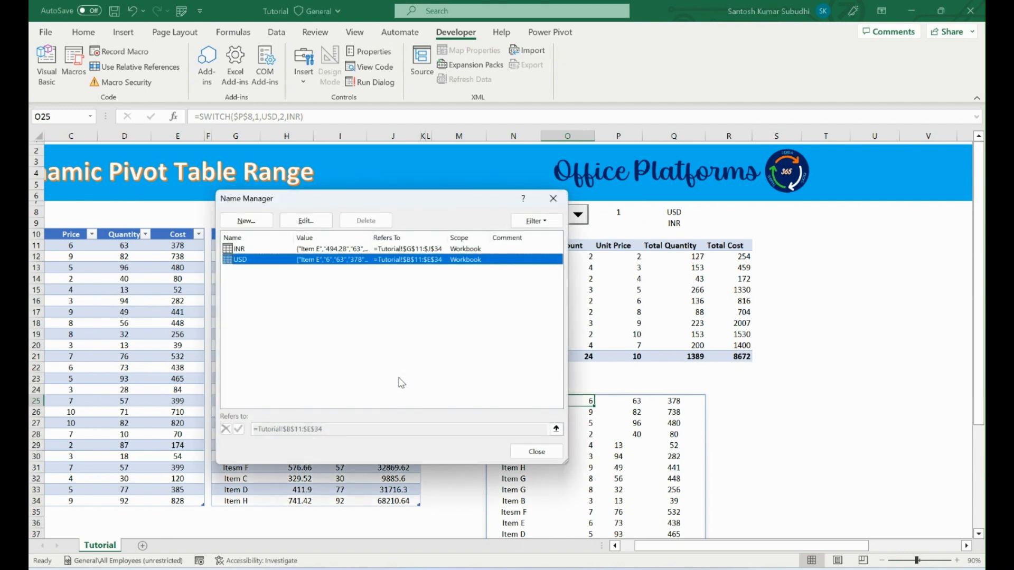
pyautogui.click(270, 219)
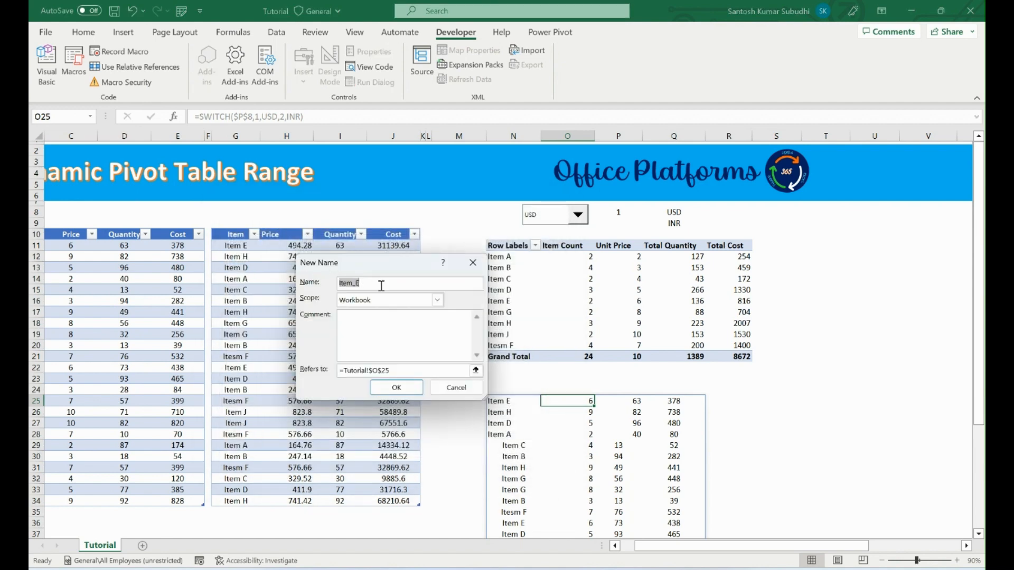
pyautogui.write('P')
pyautogui.click(407, 369)
pyautogui.press('BackSpace')
pyautogui.press('BackSpace')
pyautogui.press('BackSpace')
pyautogui.press('BackSpace')
pyautogui.press('BackSpace')
pyautogui.press('BackSpace')
pyautogui.press('BackSpace')
pyautogui.press('BackSpace')
pyautogui.press('BackSpace')
pyautogui.press('BackSpace')
pyautogui.press('BackSpace')
pyautogui.press('BackSpace')
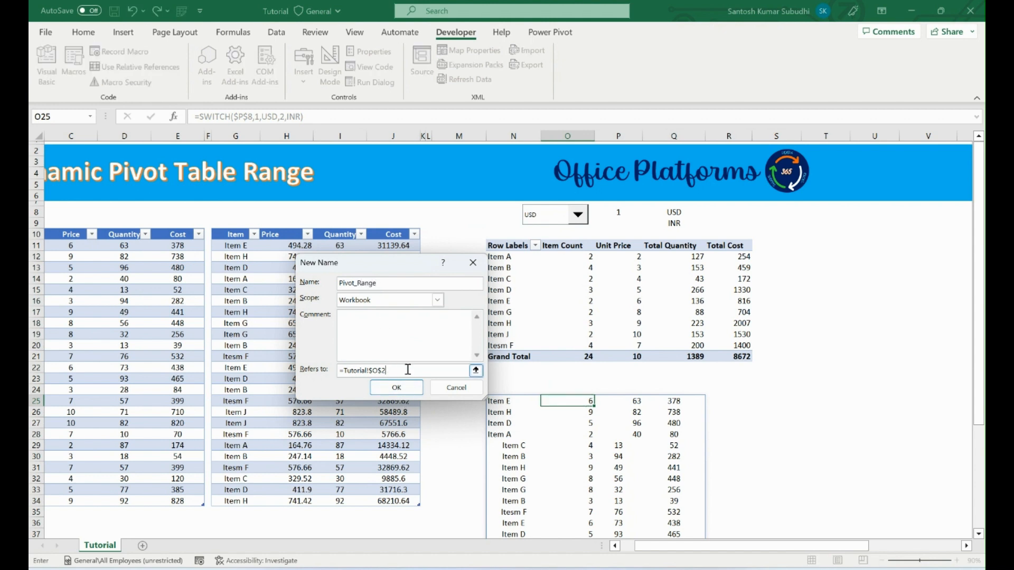
pyautogui.hotkey('ctrl', 'v')
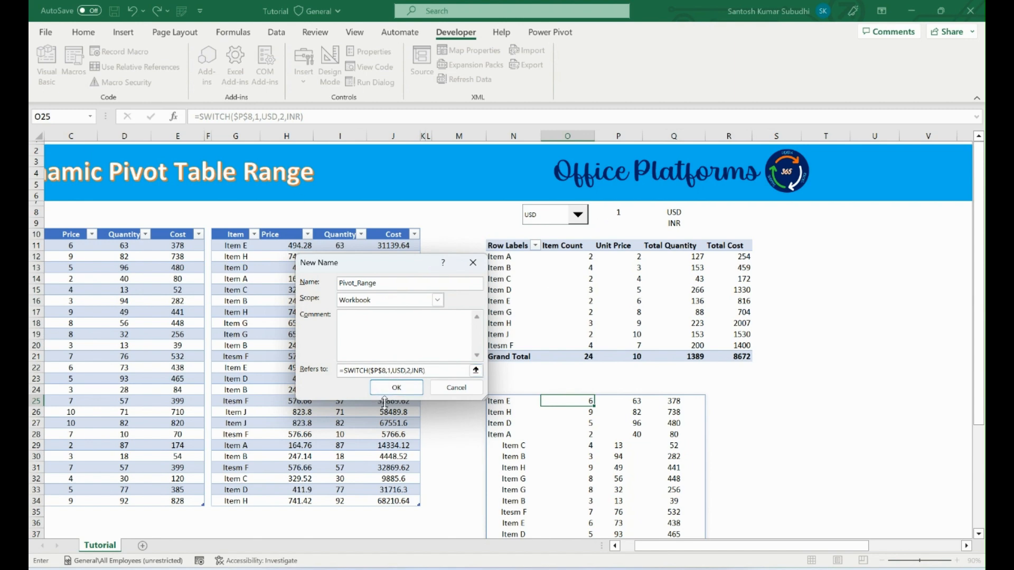
pyautogui.click(409, 391)
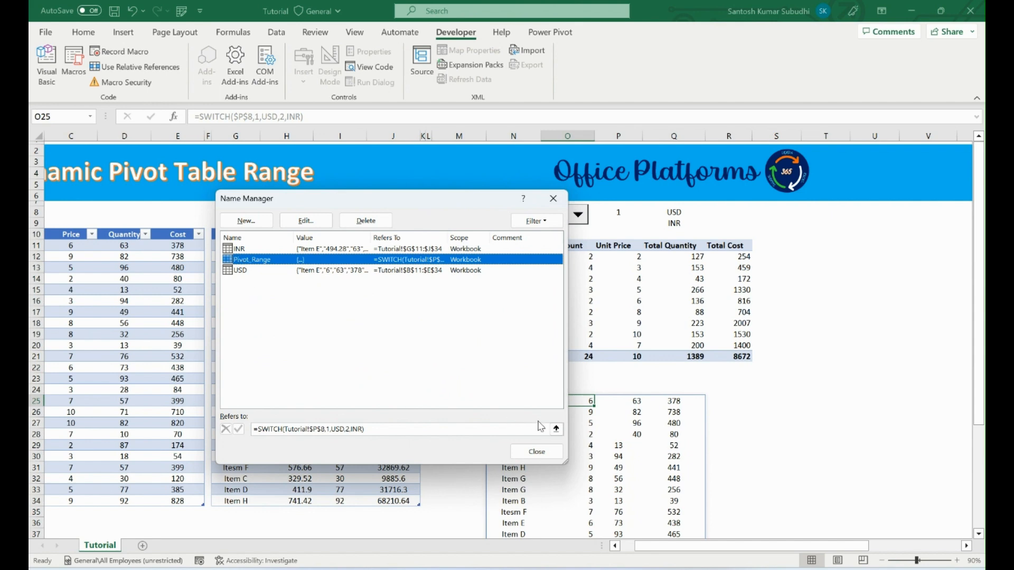
pyautogui.click(536, 451)
# Select a cell in the pivot table and copy the name Pivot_Range from its existing name definition.
pyautogui.click(601, 289)
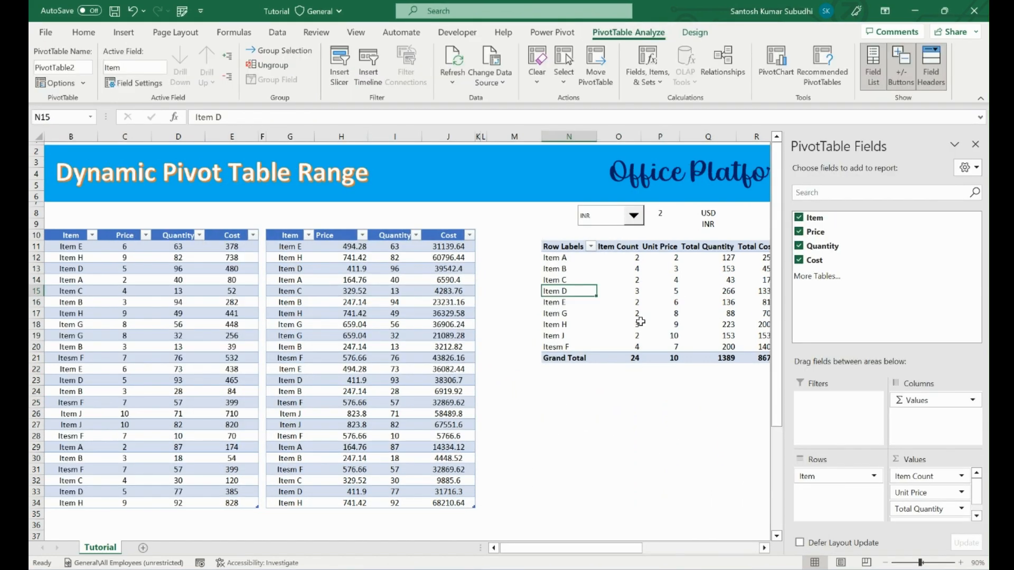
pyautogui.click(636, 323)
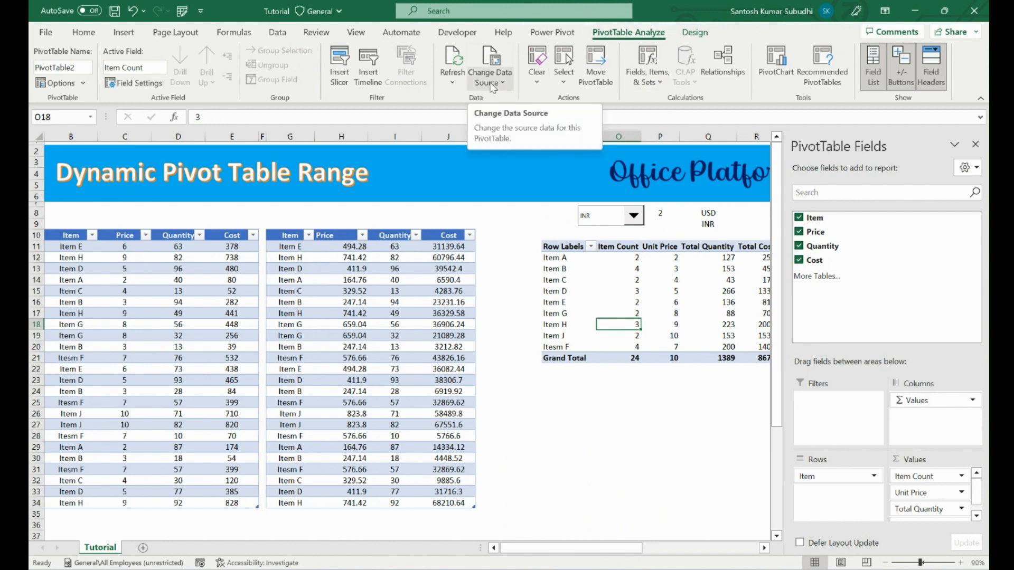
pyautogui.hotkey('ctrl', 'F3')
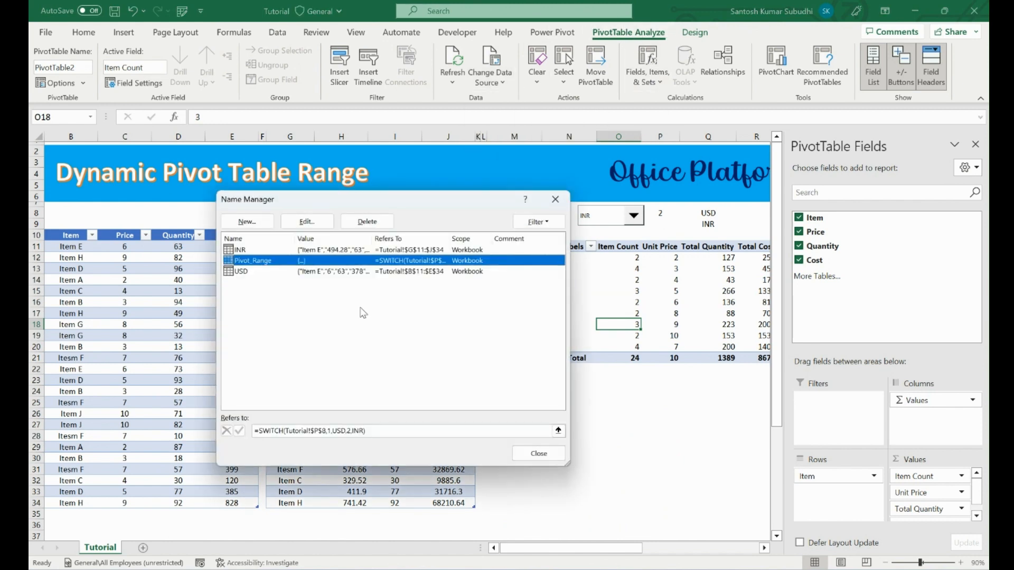
pyautogui.click(307, 221)
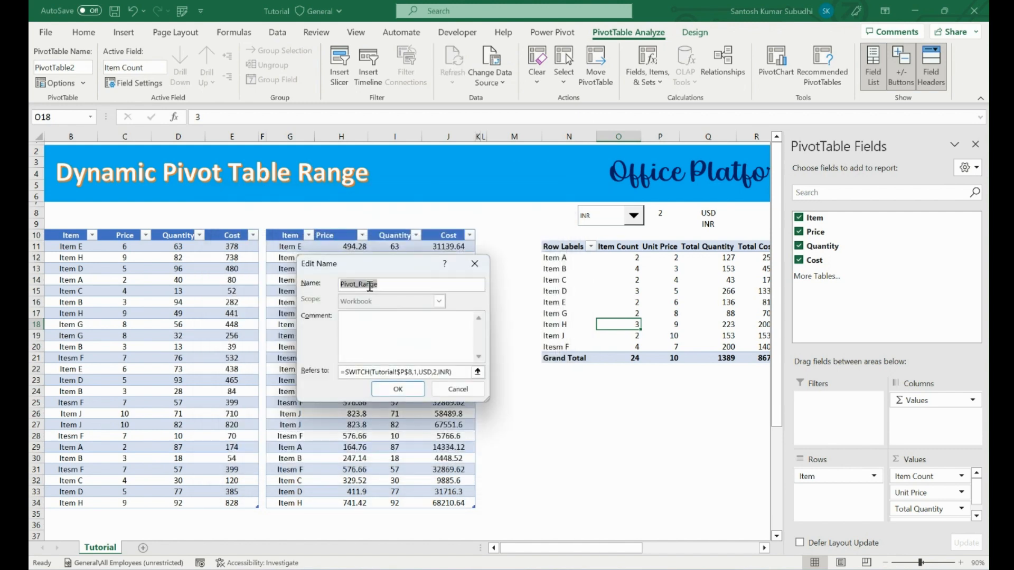
pyautogui.click(387, 283)
pyautogui.moveTo(388, 283); pyautogui.dragTo(336, 286)
pyautogui.click(410, 394)
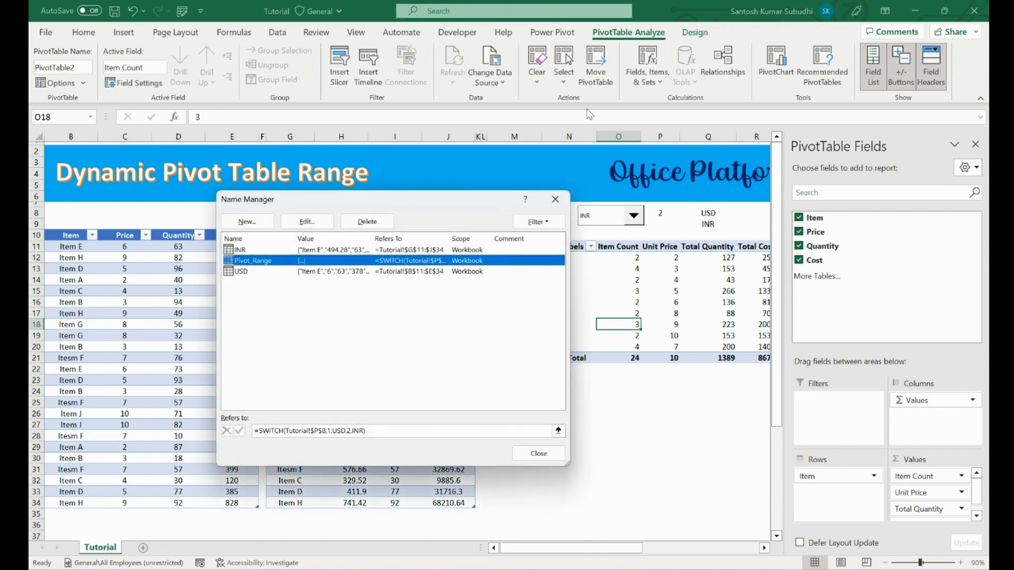
pyautogui.click(514, 457)
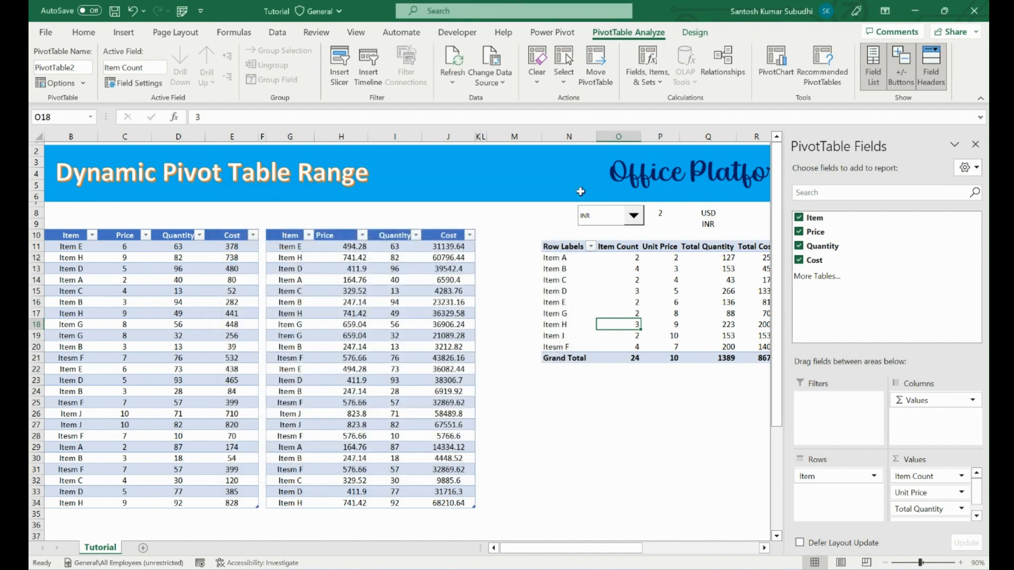
# Change the pivot table's data source from the USD table to the named range Pivot_Range.
pyautogui.click(490, 80)
pyautogui.click(511, 103)
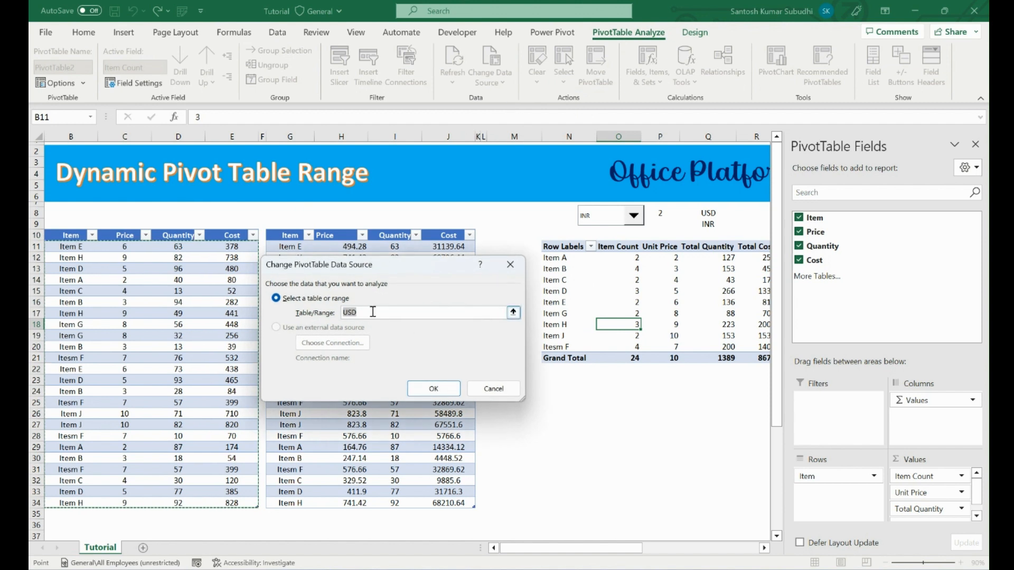
pyautogui.press('BackSpace')
pyautogui.hotkey('ctrl', 'v')
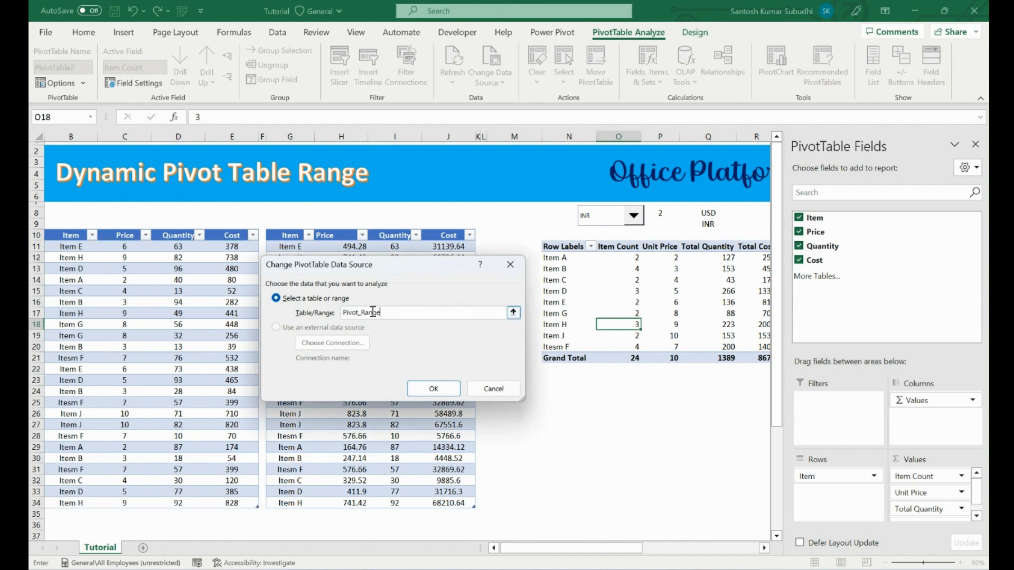
pyautogui.click(436, 390)
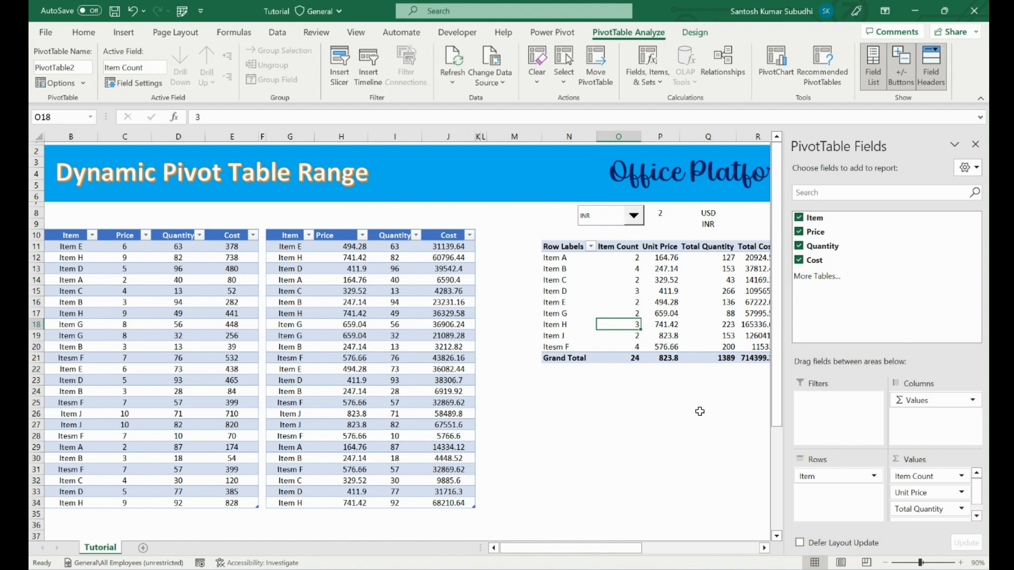
# Narrow the empty column M between the INR table and the pivot table.
pyautogui.click(516, 136)
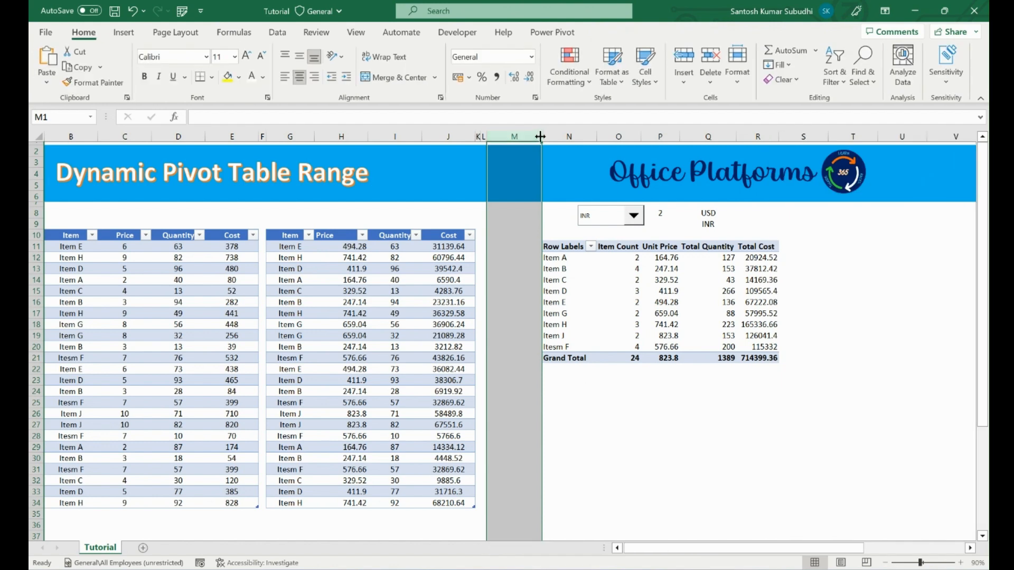
pyautogui.moveTo(541, 136); pyautogui.dragTo(499, 136)
pyautogui.click(637, 470)
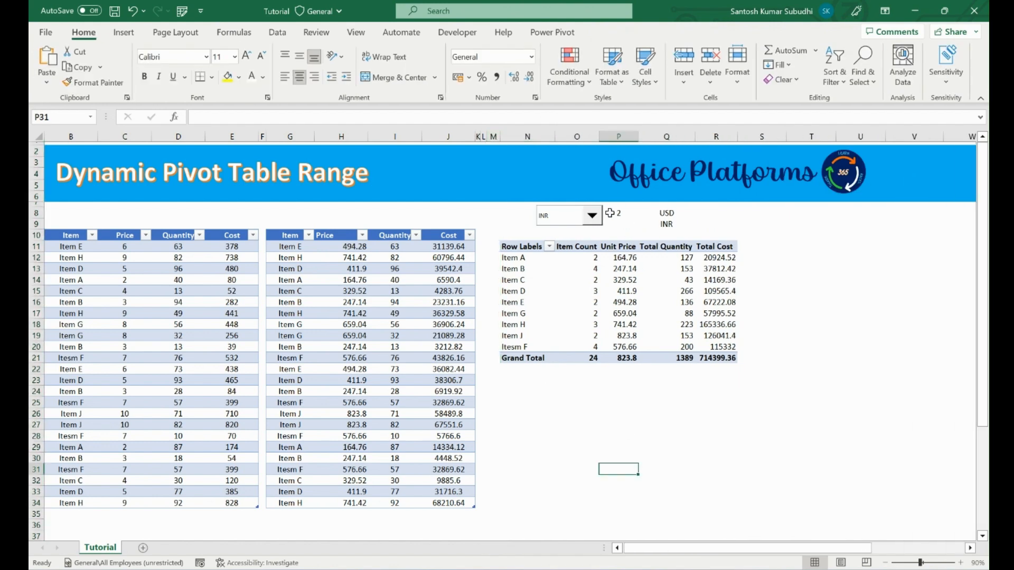
# Switch the combo box to USD and refresh all data so the pivot table uses the USD table.
pyautogui.click(592, 216)
pyautogui.click(575, 229)
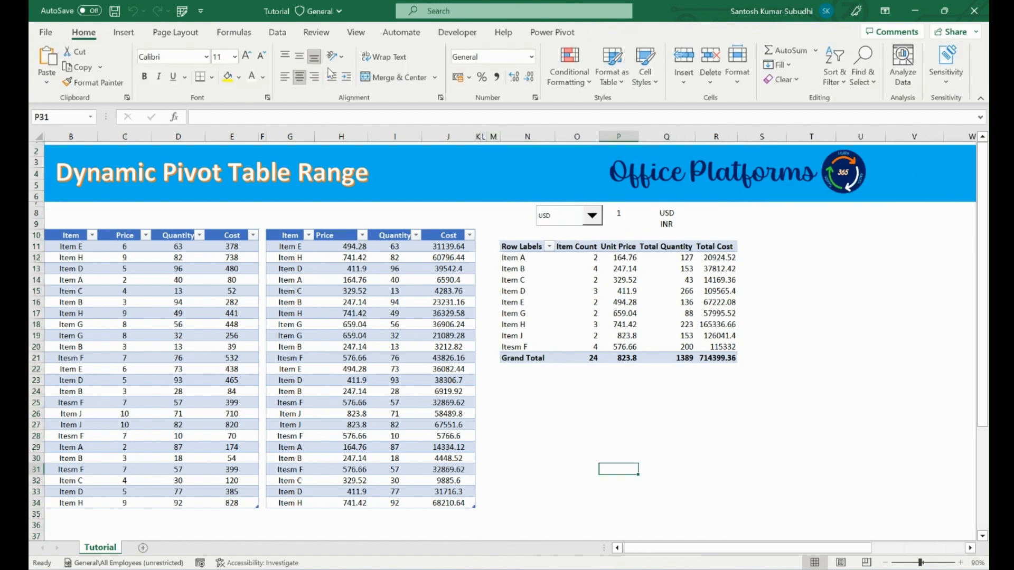
pyautogui.click(277, 32)
pyautogui.click(252, 62)
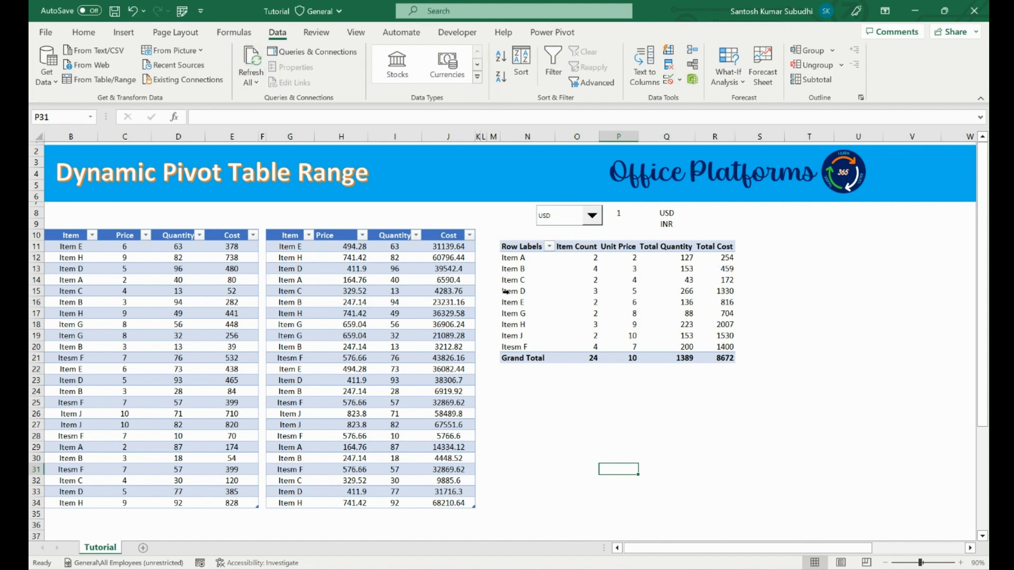
# Compare the pivot table's grand totals with the status bar summaries of the USD table's Price, Quantity and Cost columns.
pyautogui.click(719, 357)
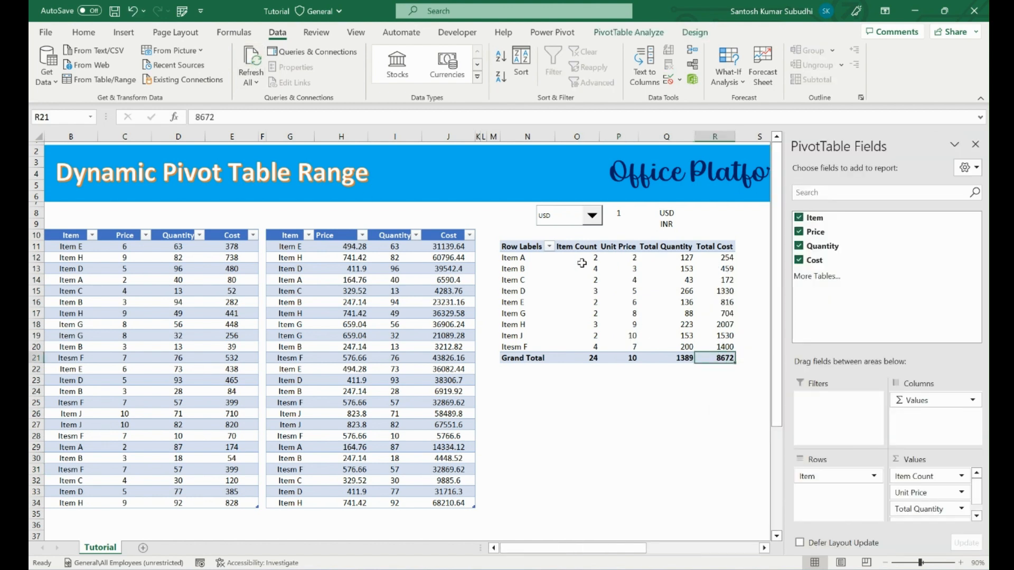
pyautogui.click(591, 358)
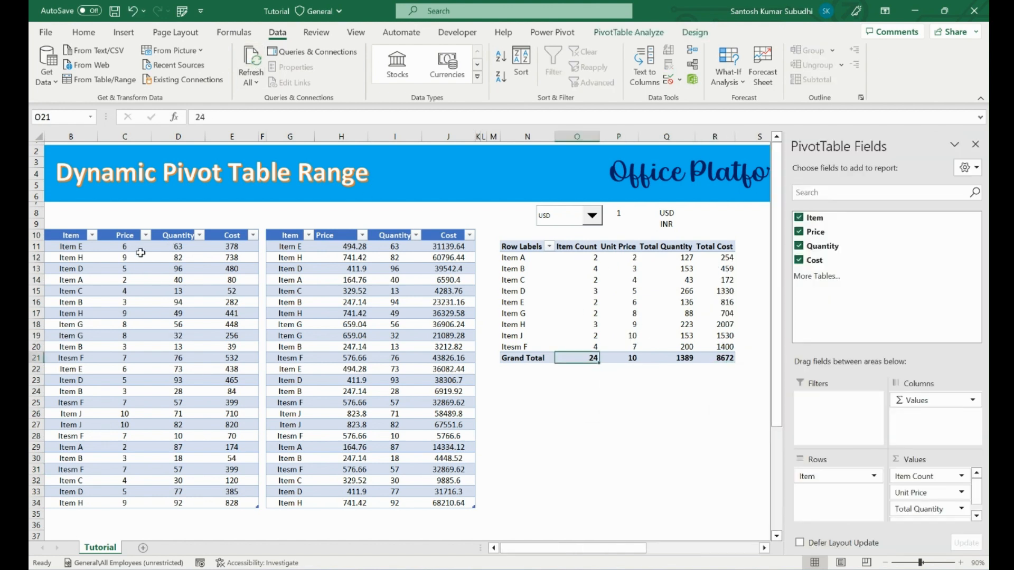
pyautogui.moveTo(132, 248); pyautogui.dragTo(132, 502)
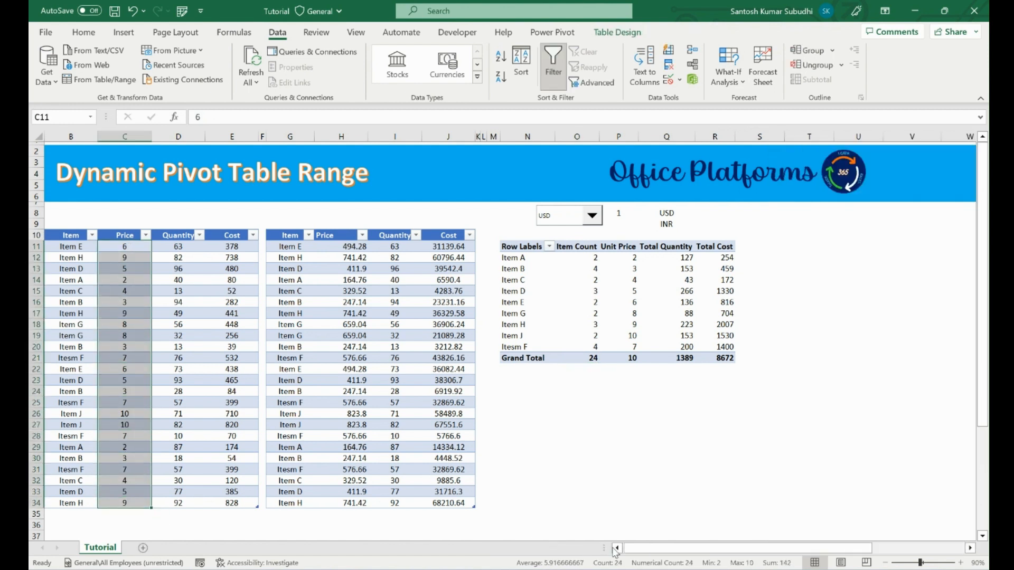
pyautogui.moveTo(673, 257); pyautogui.dragTo(686, 325)
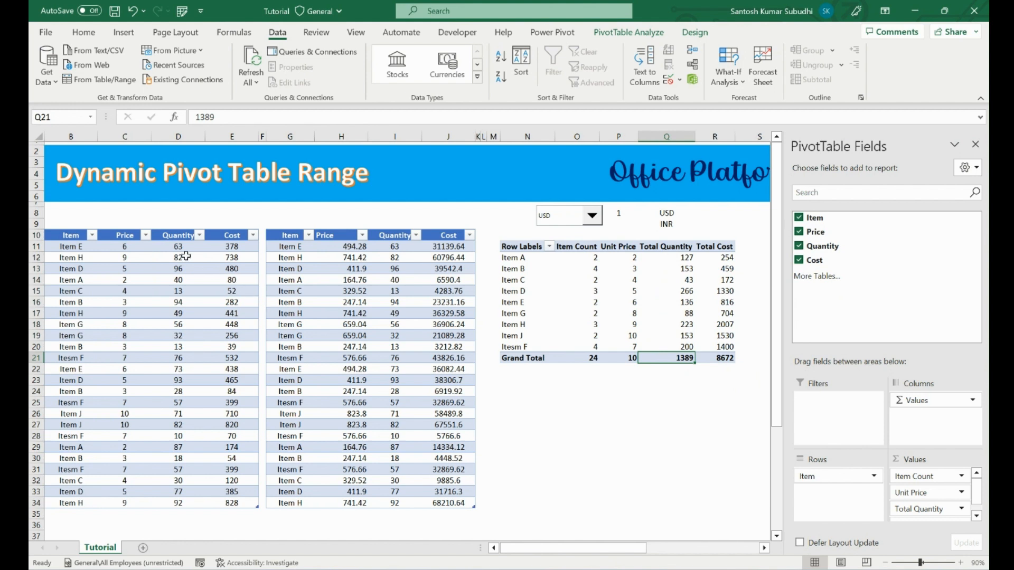
pyautogui.moveTo(180, 247); pyautogui.dragTo(179, 503)
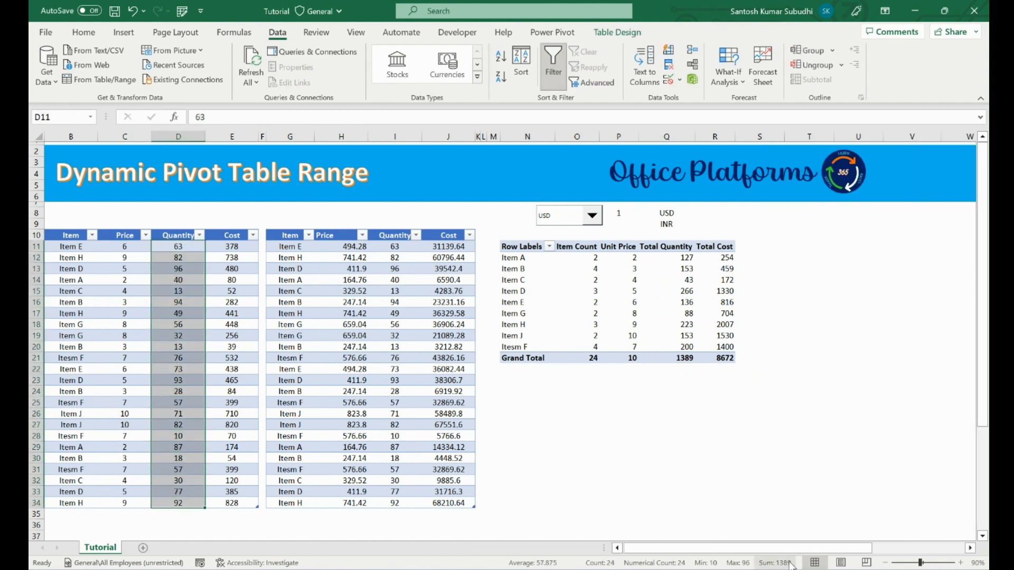
pyautogui.moveTo(221, 246); pyautogui.dragTo(229, 508)
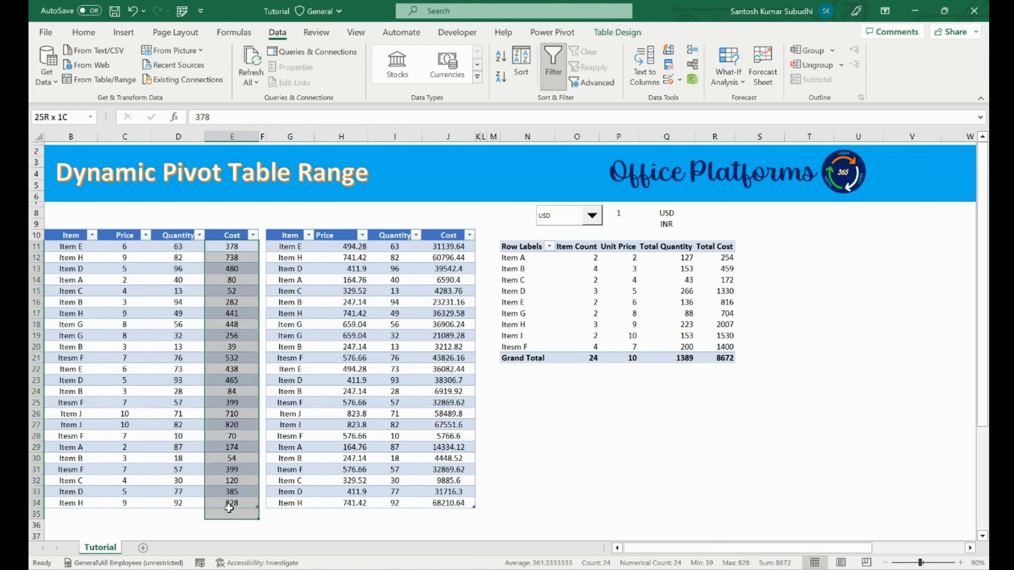
pyautogui.click(229, 508)
pyautogui.moveTo(227, 249); pyautogui.dragTo(230, 503)
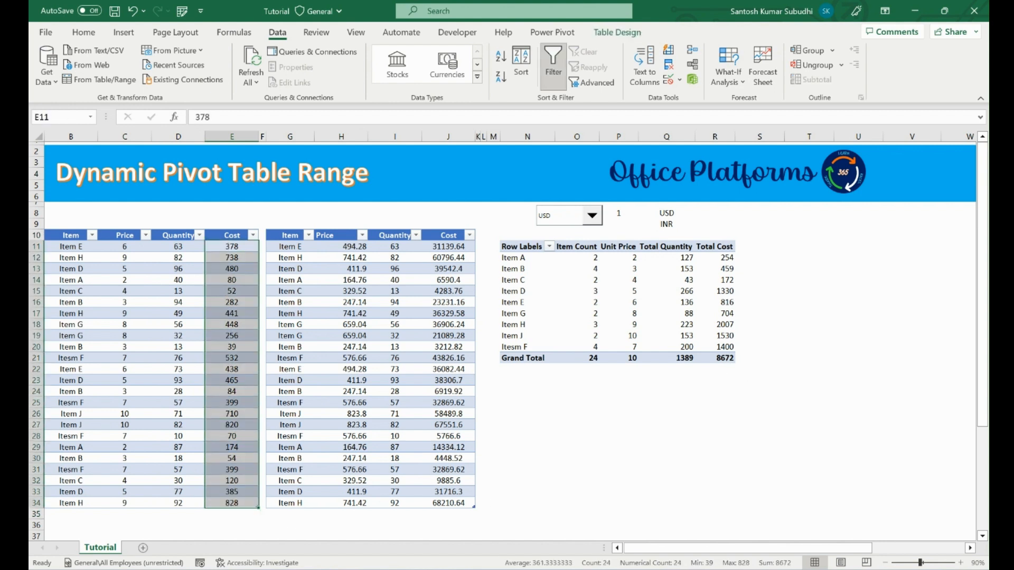
# Switch the combo box to INR and refresh all data so the pivot table uses the INR table.
pyautogui.click(592, 217)
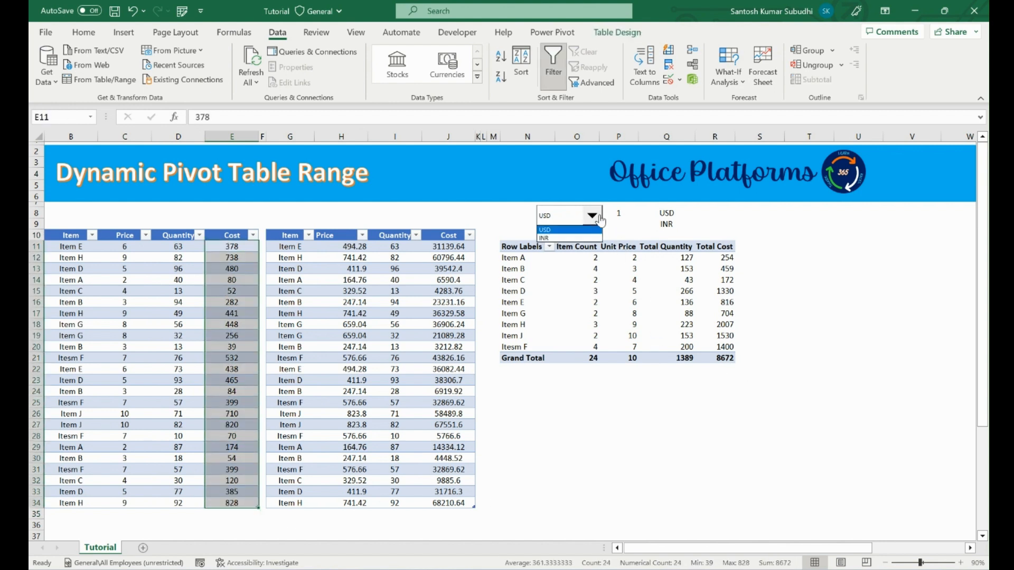
pyautogui.click(578, 238)
pyautogui.click(575, 380)
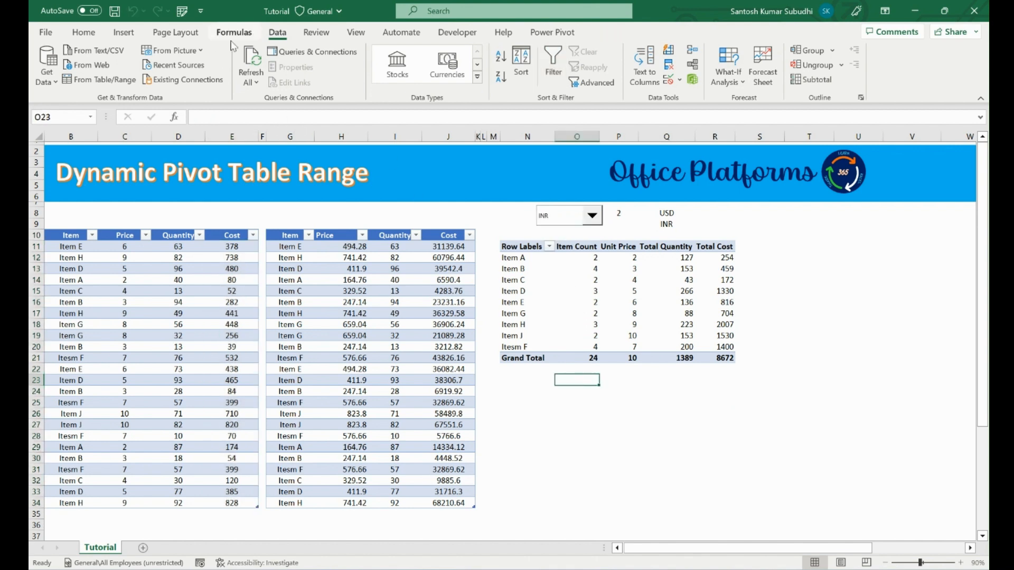
pyautogui.click(251, 62)
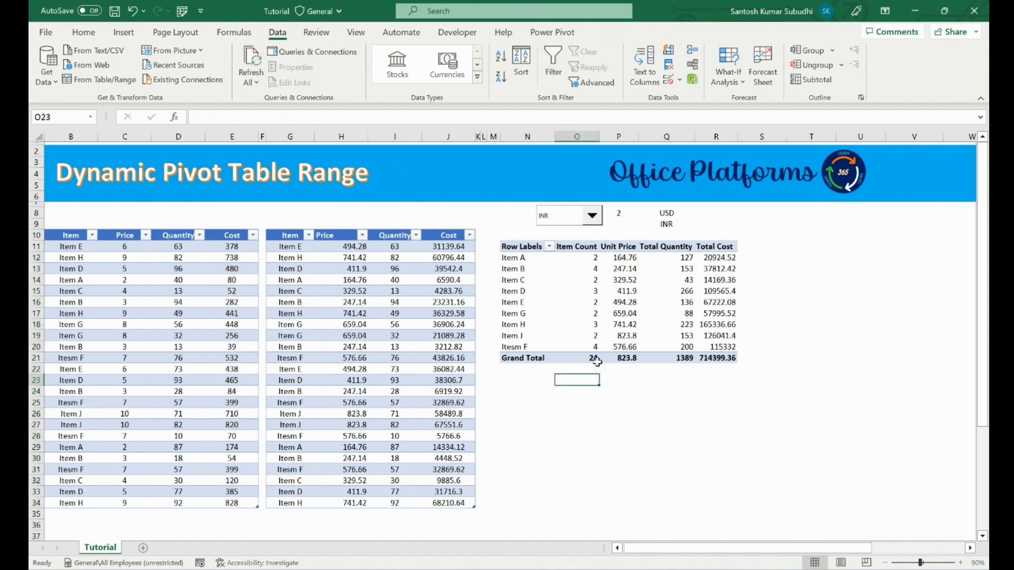
# Compare the pivot table's Item Count and Unit Price grand totals with the INR table's Price column.
pyautogui.click(595, 359)
pyautogui.click(633, 360)
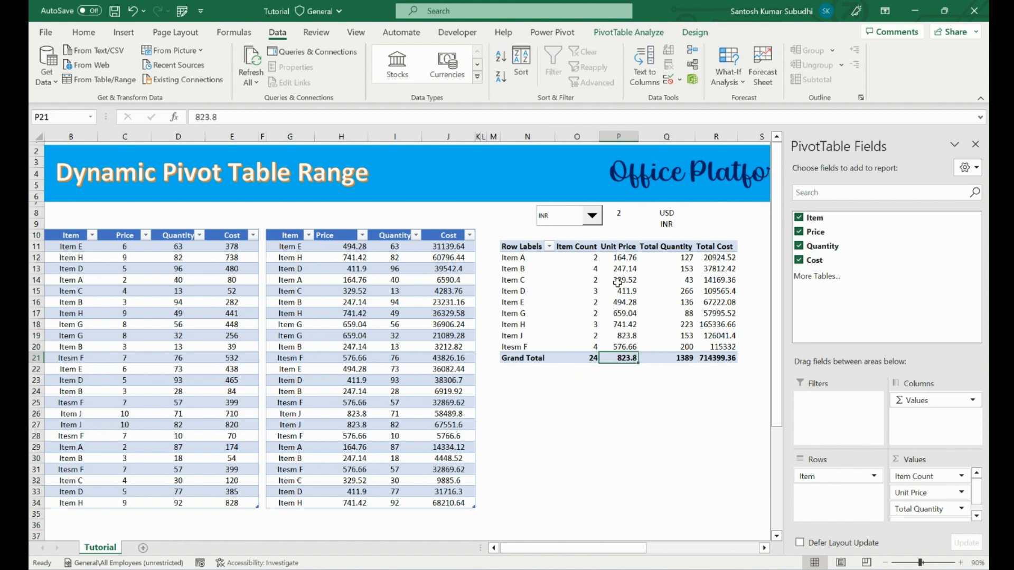
pyautogui.moveTo(354, 248); pyautogui.dragTo(363, 500)
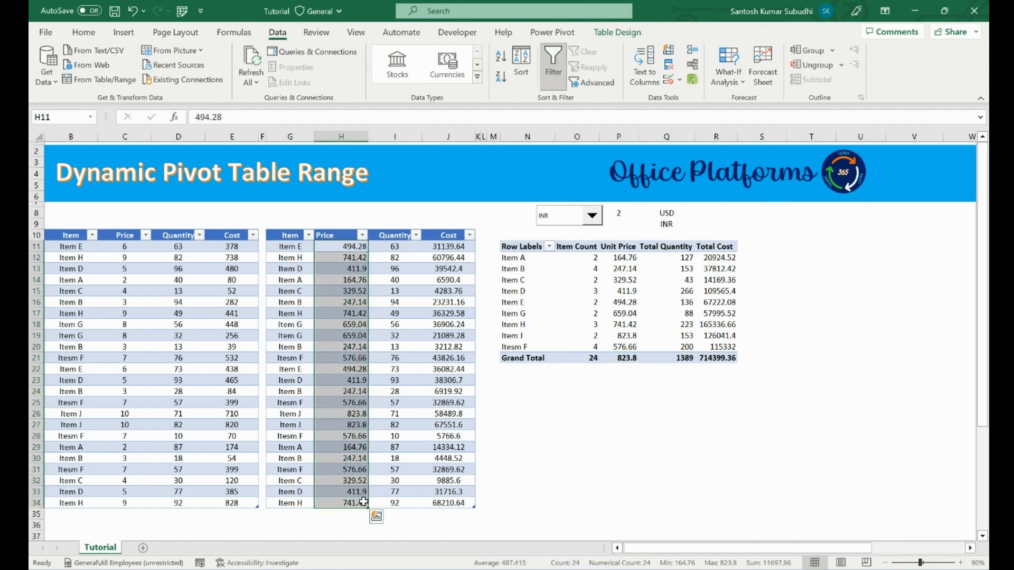
pyautogui.click(614, 358)
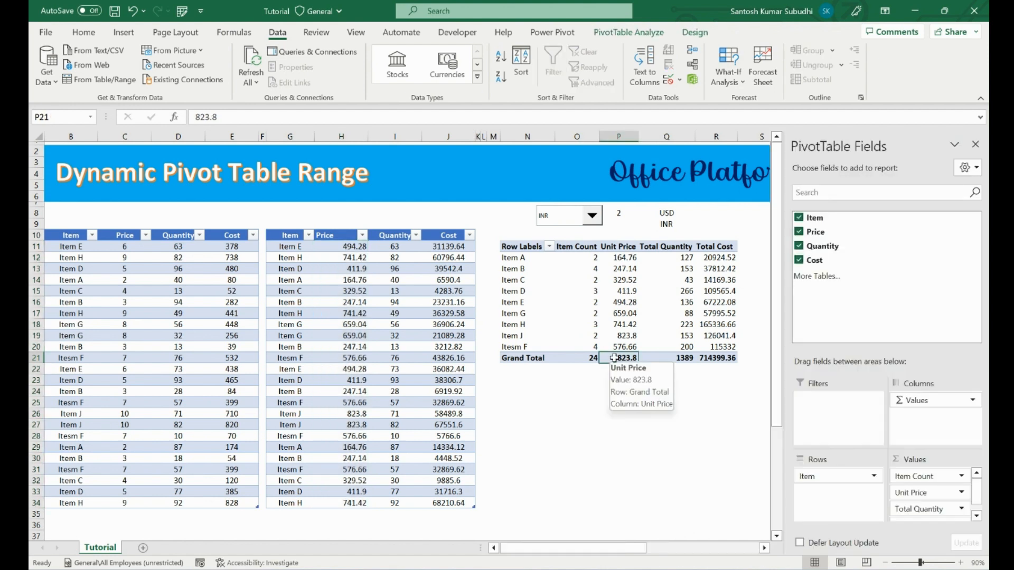
# Turn off the subtotals and the grand totals of the pivot table.
pyautogui.click(553, 352)
pyautogui.click(551, 361)
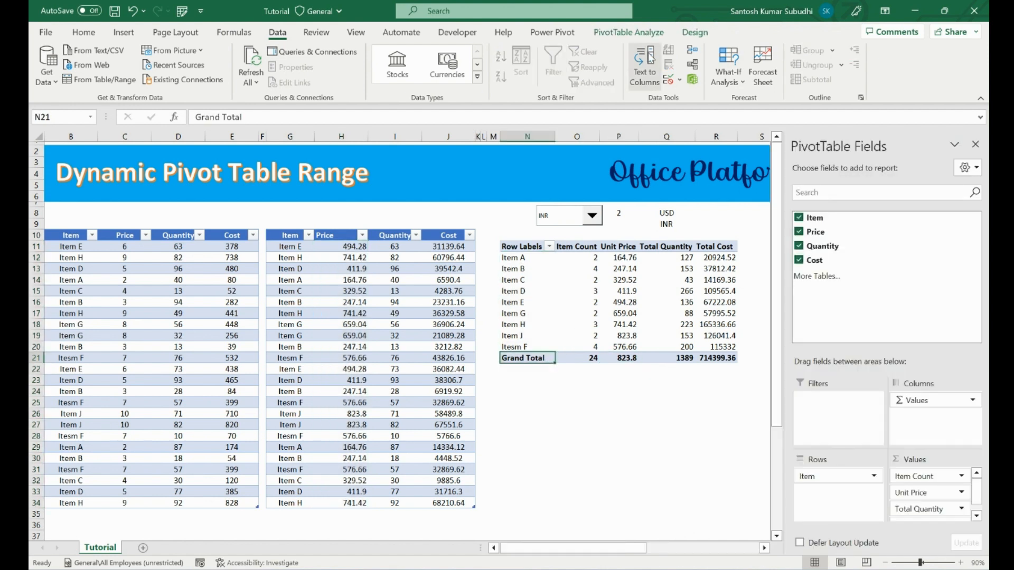
pyautogui.click(695, 32)
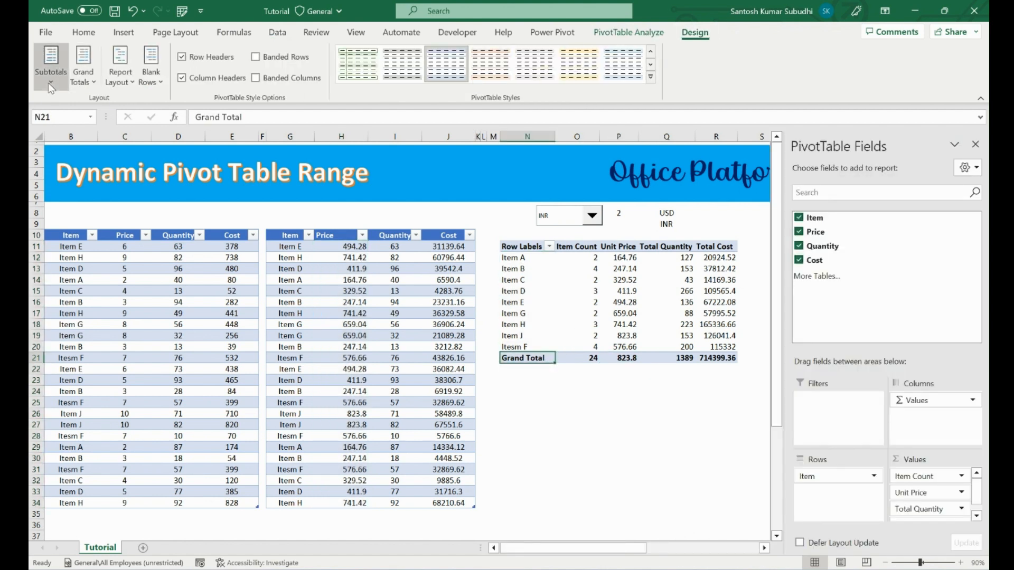
pyautogui.click(51, 62)
pyautogui.click(83, 109)
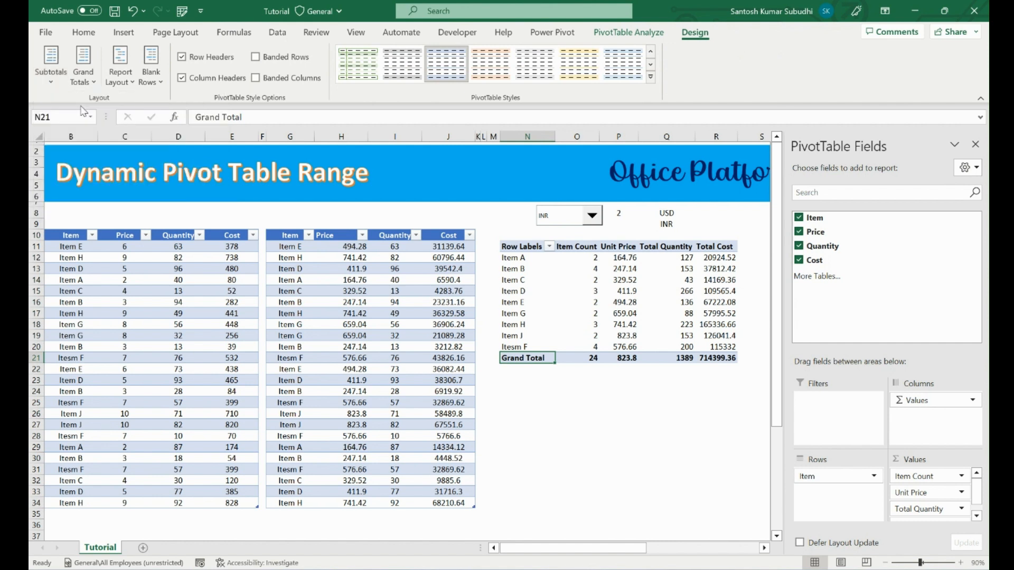
pyautogui.click(58, 81)
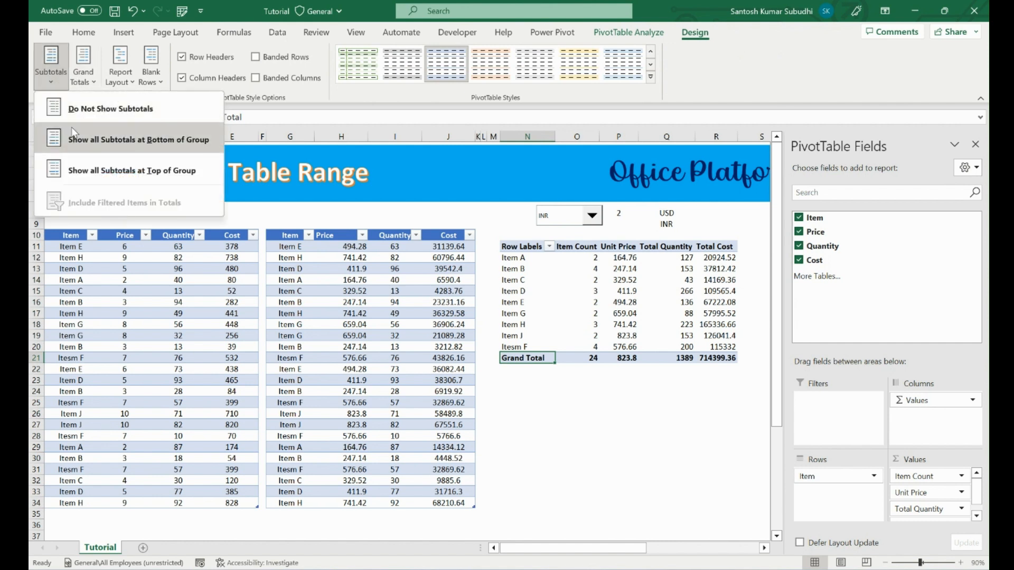
pyautogui.click(93, 83)
pyautogui.click(120, 114)
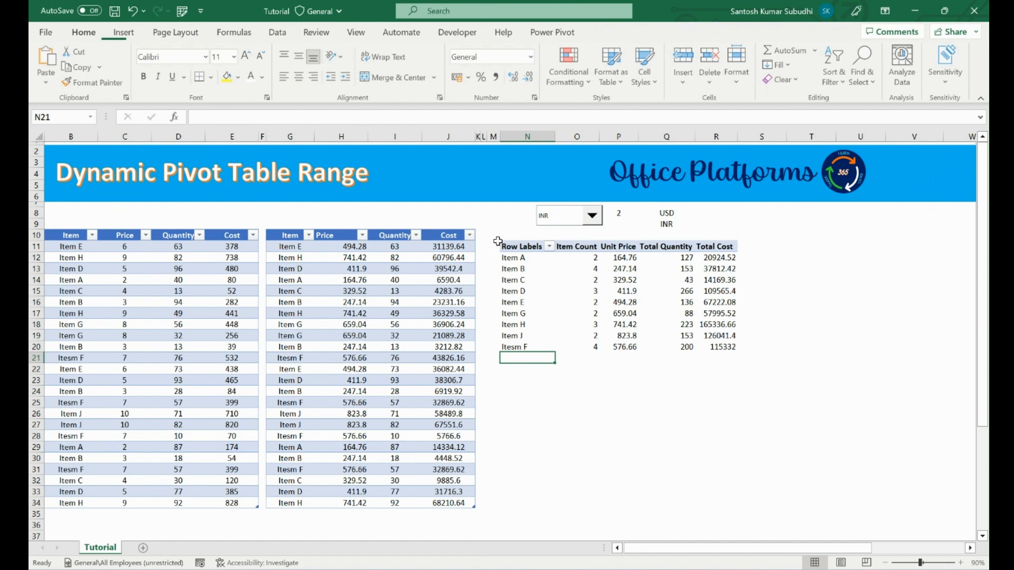
# Compare the sums of the pivot table's Total Quantity and Total Cost with the INR table's Quantity and Cost columns.
pyautogui.click(653, 302)
pyautogui.click(677, 259)
pyautogui.moveTo(677, 258); pyautogui.dragTo(684, 347)
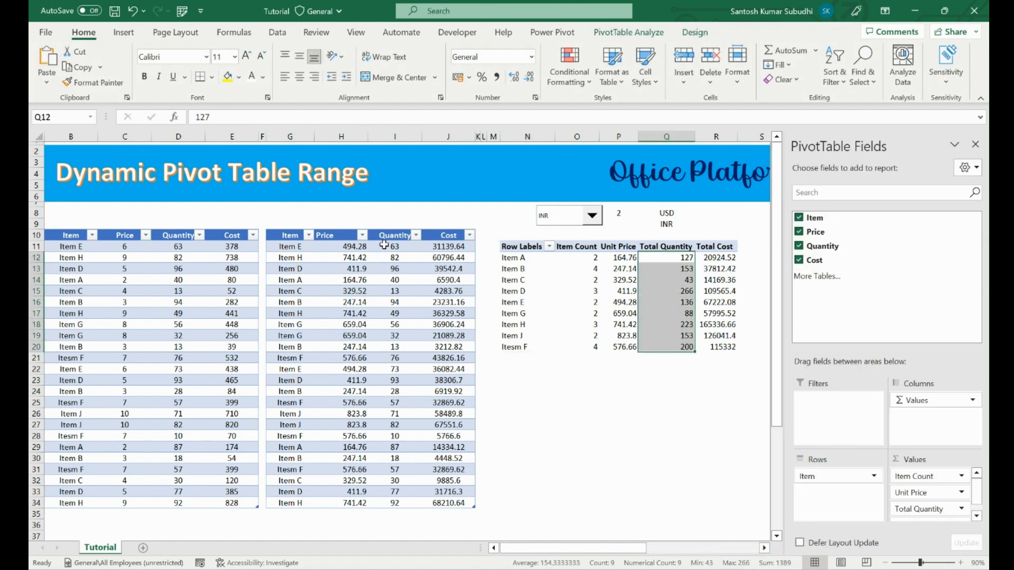
pyautogui.moveTo(384, 245); pyautogui.dragTo(395, 503)
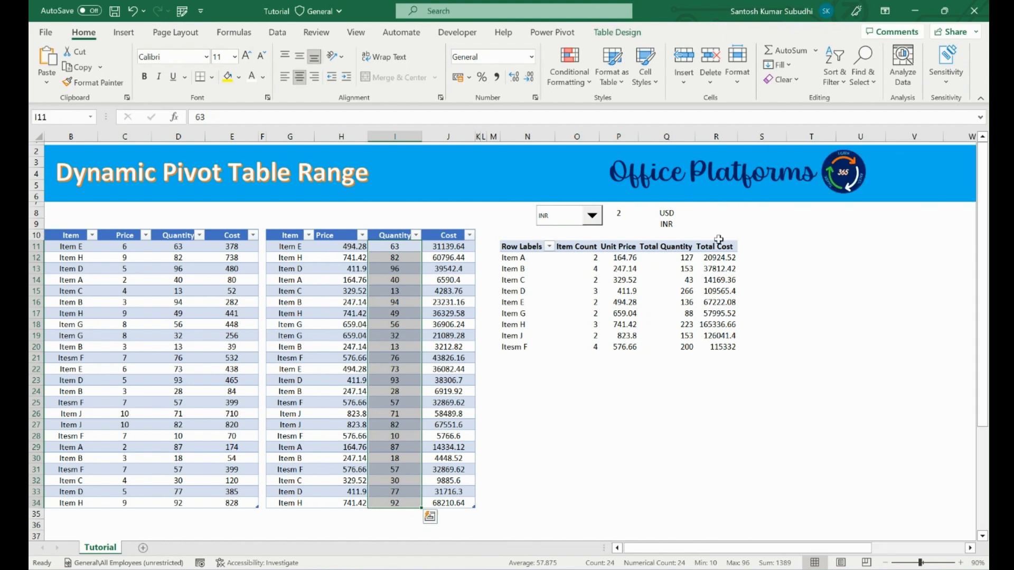
pyautogui.moveTo(719, 257); pyautogui.dragTo(718, 347)
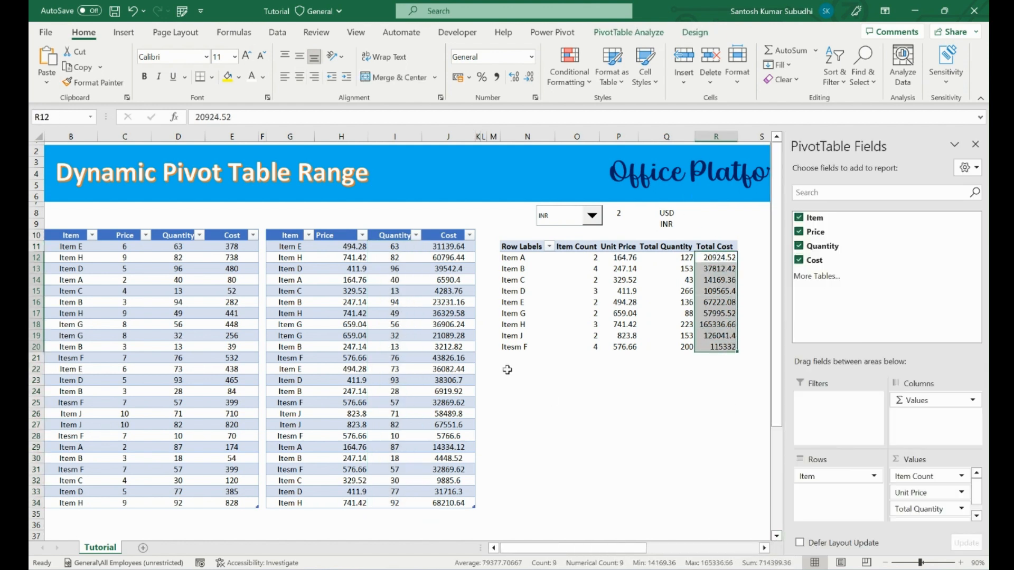
pyautogui.moveTo(463, 247); pyautogui.dragTo(462, 504)
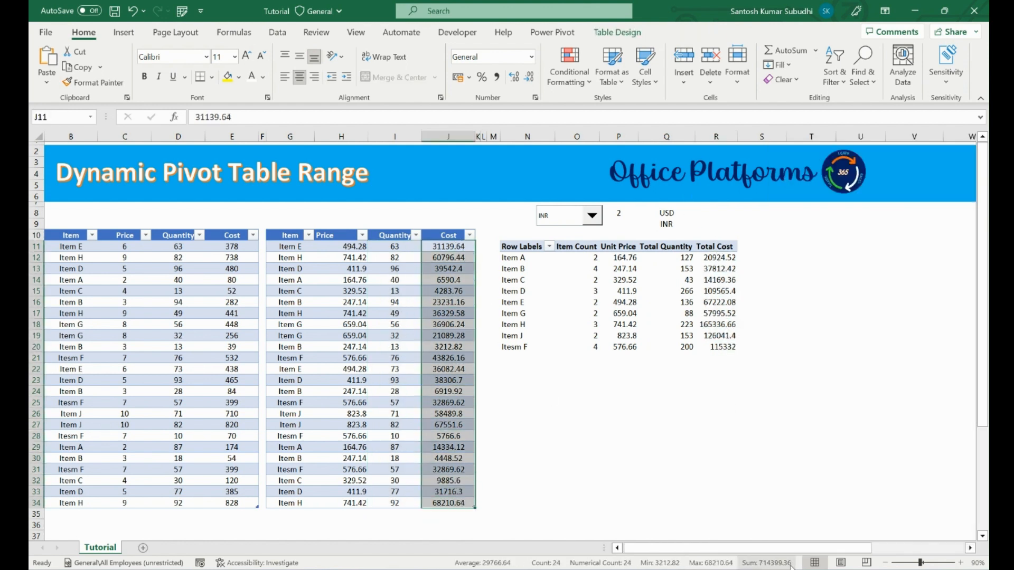
pyautogui.click(590, 289)
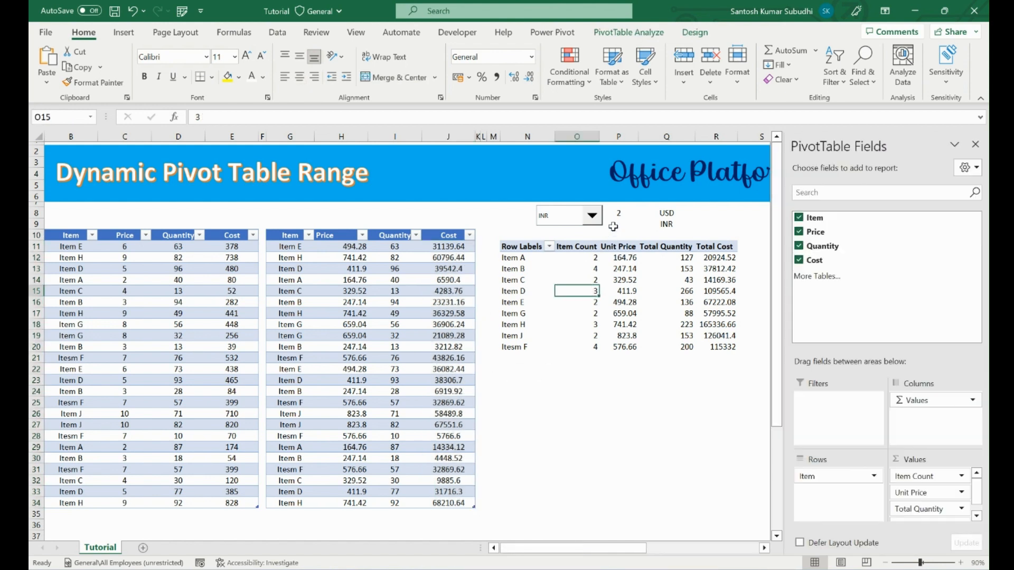
# Move the combo box over its linked cell P8 and hide the USD and INR list entries with a white font.
pyautogui.rightClick(558, 218)
pyautogui.press('Escape')
pyautogui.moveTo(558, 216); pyautogui.dragTo(599, 213)
pyautogui.moveTo(671, 212)
pyautogui.mouseDown()
pyautogui.moveTo(674, 235)
pyautogui.moveTo(675, 224)
pyautogui.mouseUp()
pyautogui.click(252, 76)
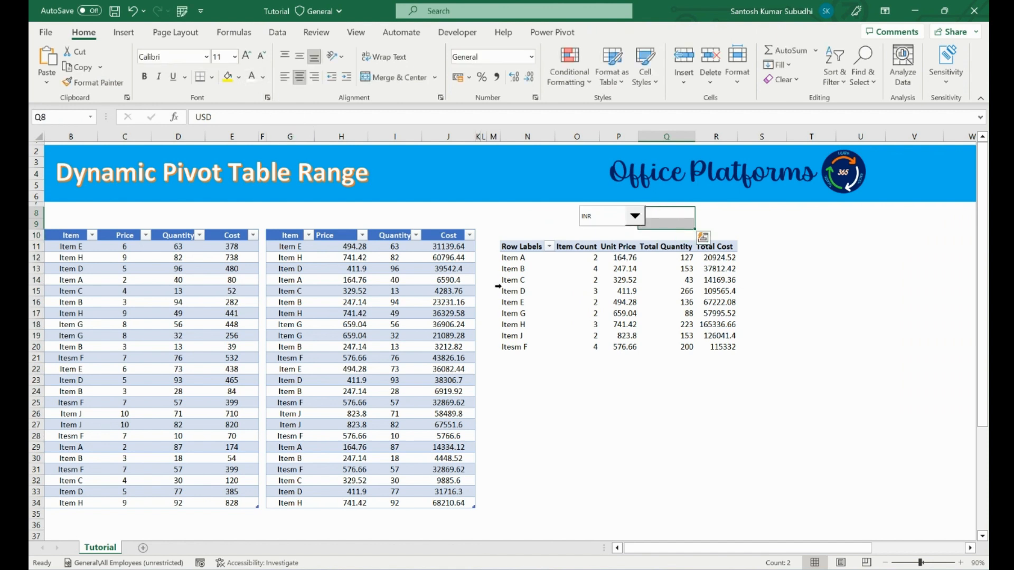
pyautogui.click(577, 403)
# Apply the orange Medium style with a solid orange header to the pivot table.
pyautogui.click(633, 251)
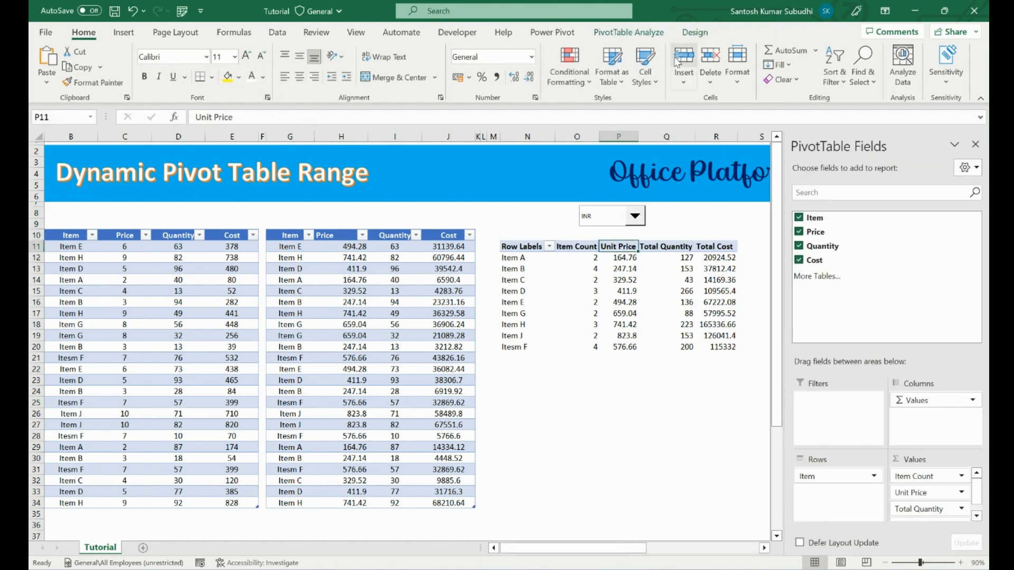
pyautogui.click(695, 32)
pyautogui.click(654, 85)
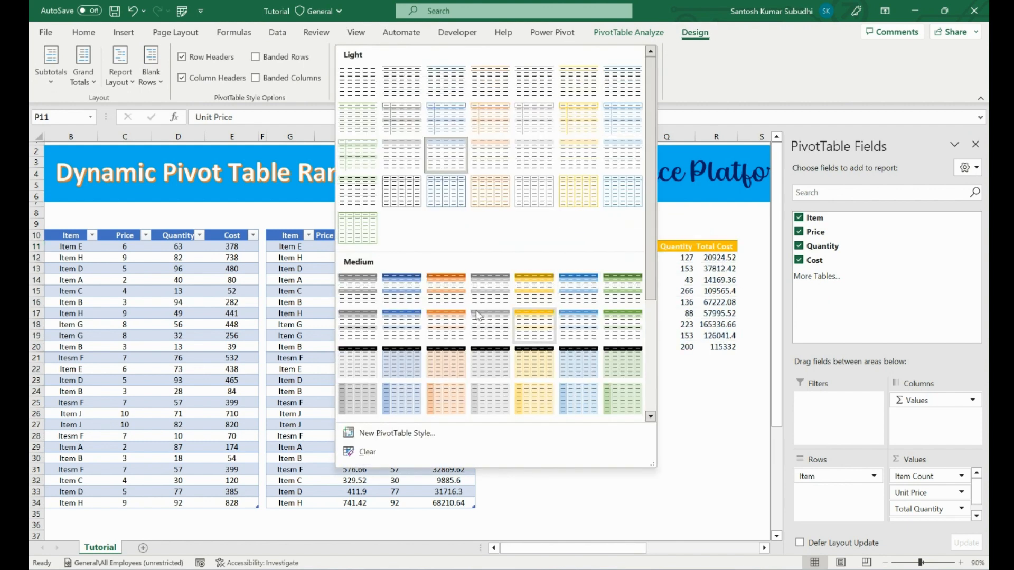
pyautogui.click(446, 293)
pyautogui.click(666, 435)
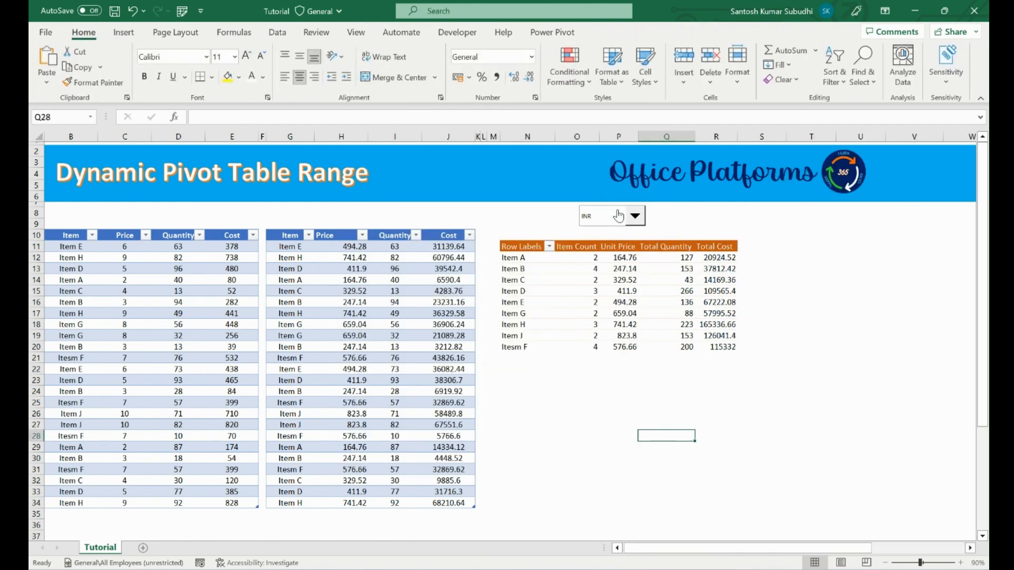
# Change the pivot table's report layout to tabular form.
pyautogui.click(526, 257)
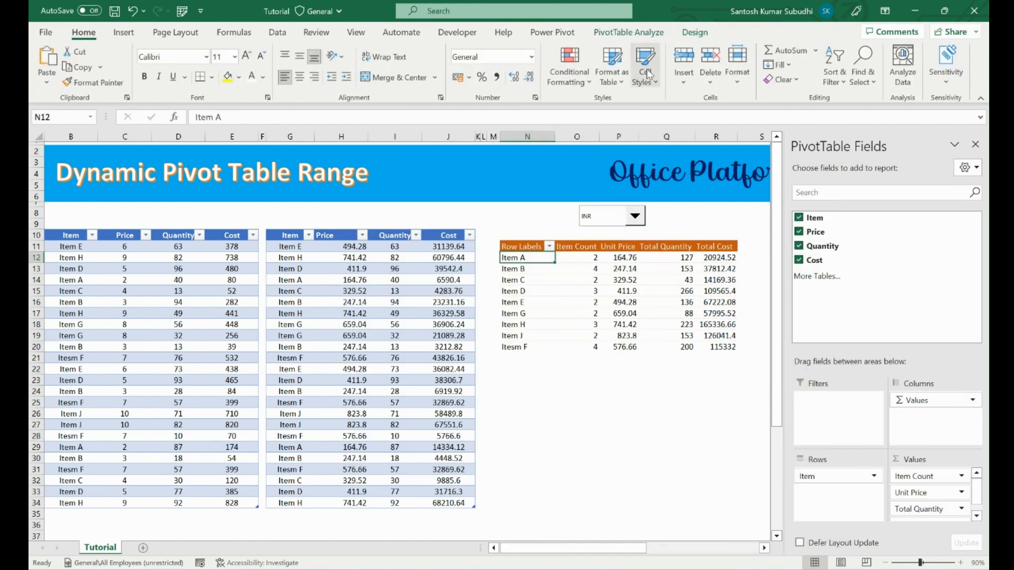
pyautogui.click(695, 32)
pyautogui.click(120, 66)
pyautogui.click(158, 169)
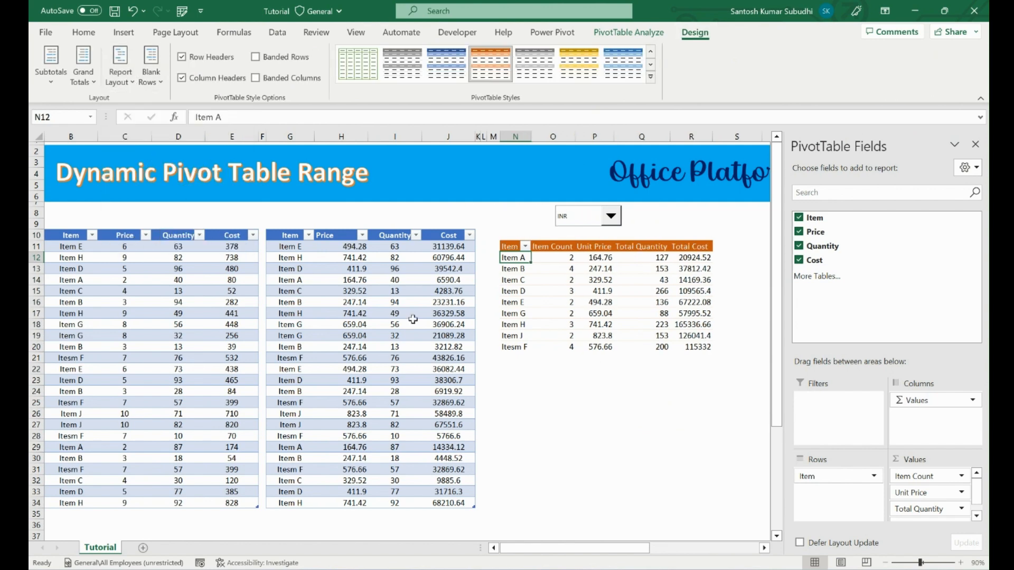
pyautogui.click(566, 376)
# Disable autofitting of column widths on update in the pivot table's options.
pyautogui.click(512, 246)
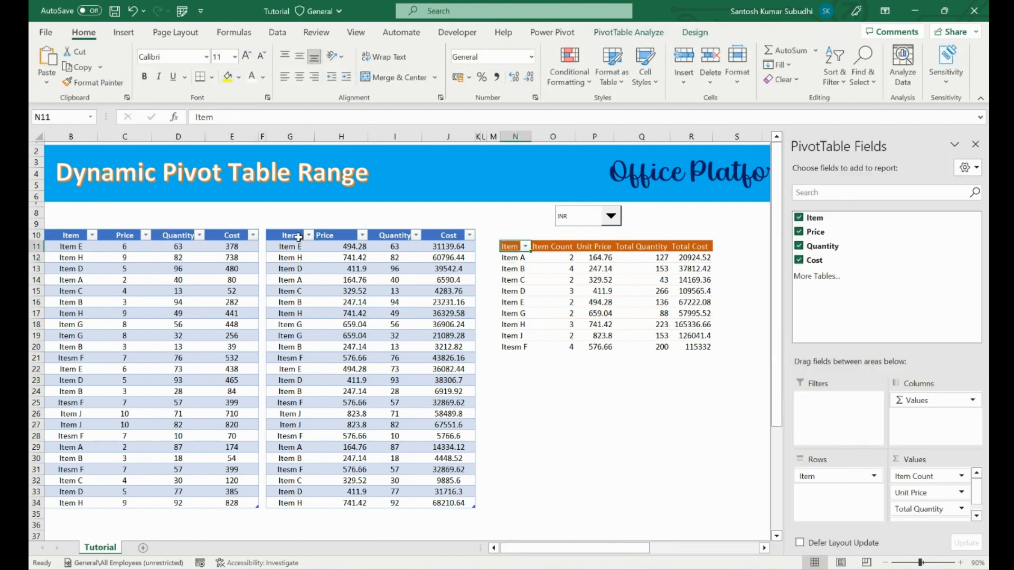
pyautogui.rightClick(604, 269)
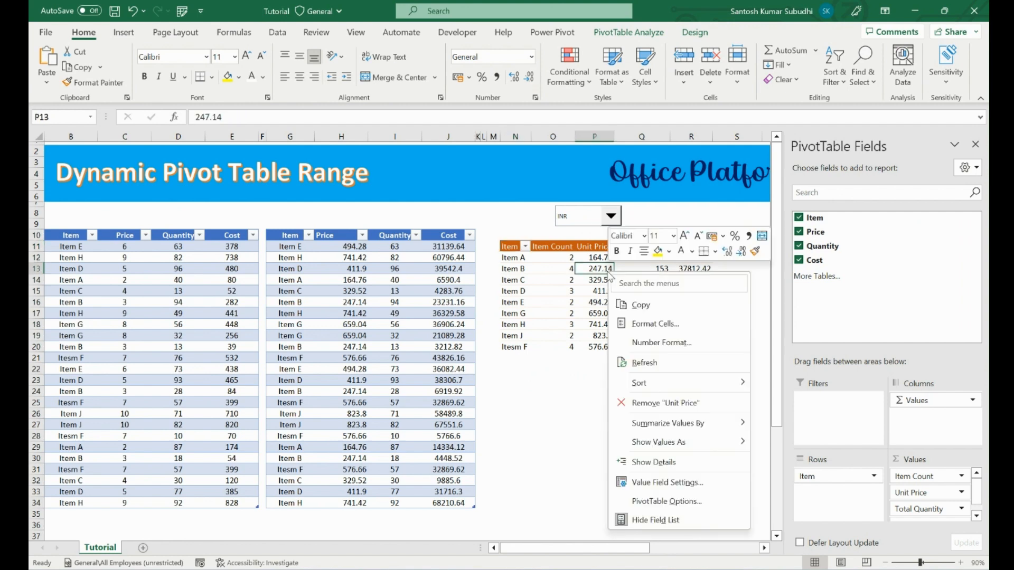
pyautogui.click(678, 501)
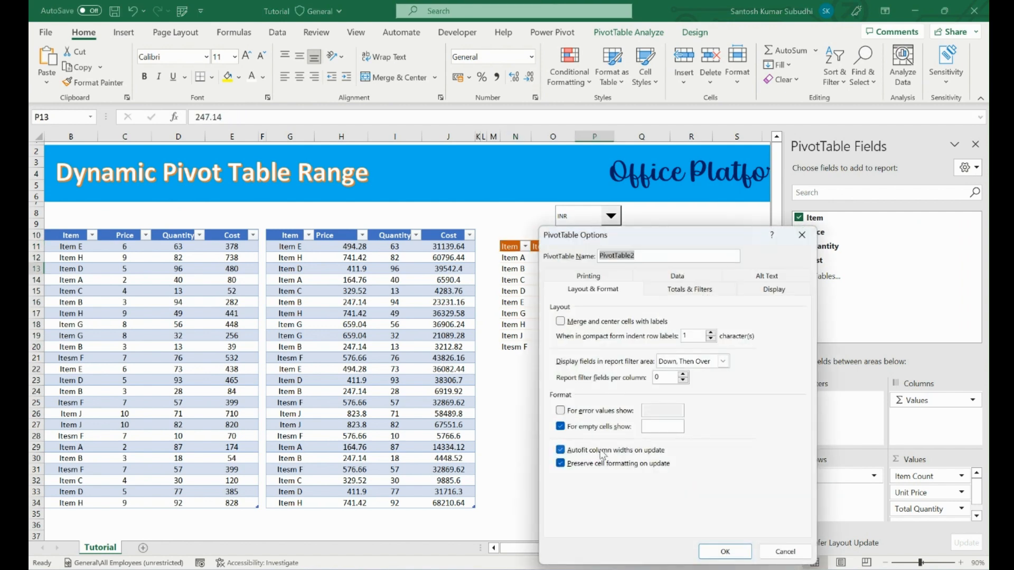
pyautogui.click(560, 449)
pyautogui.click(726, 551)
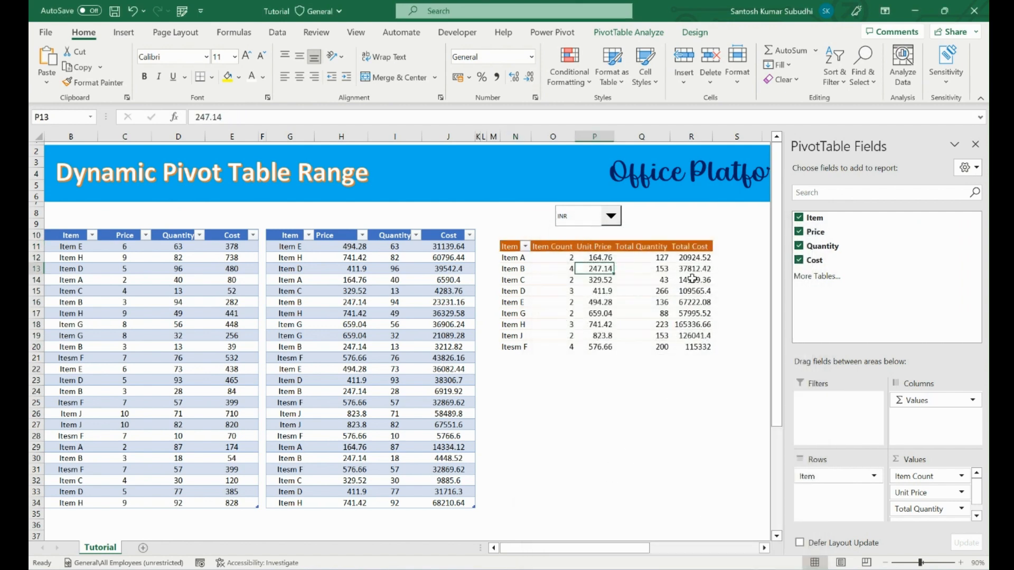
# Format the pivot table's Total Cost and Unit Price values as numbers with thousands separators and two decimals.
pyautogui.click(596, 255)
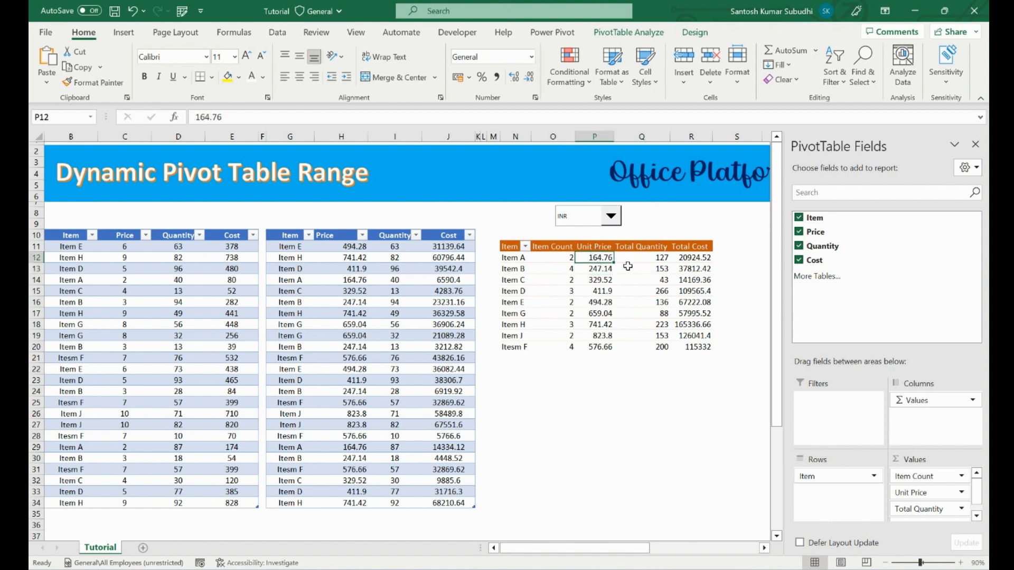
pyautogui.moveTo(702, 255); pyautogui.dragTo(704, 345)
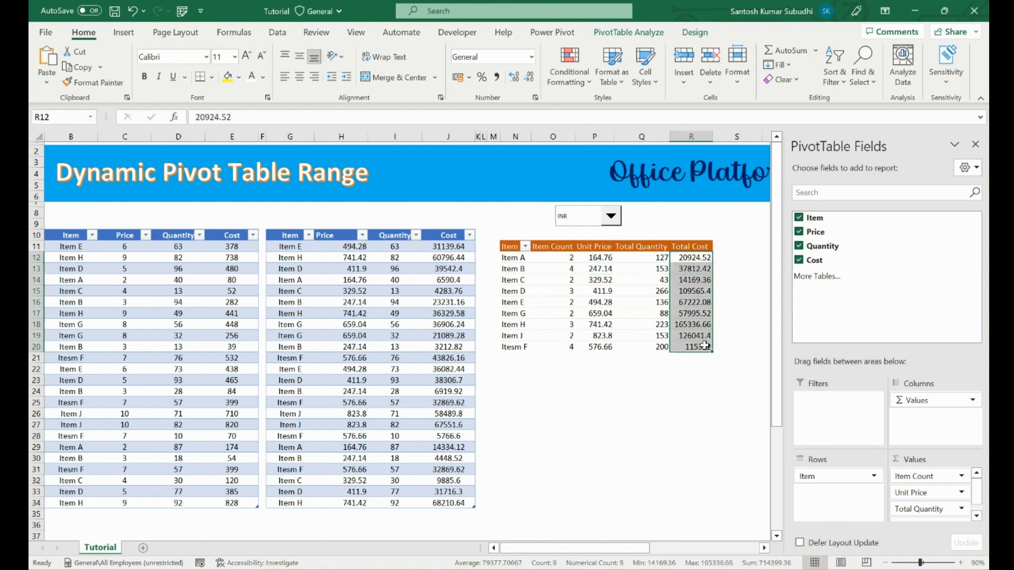
pyautogui.hotkey('ctrl', 'shift', '1')
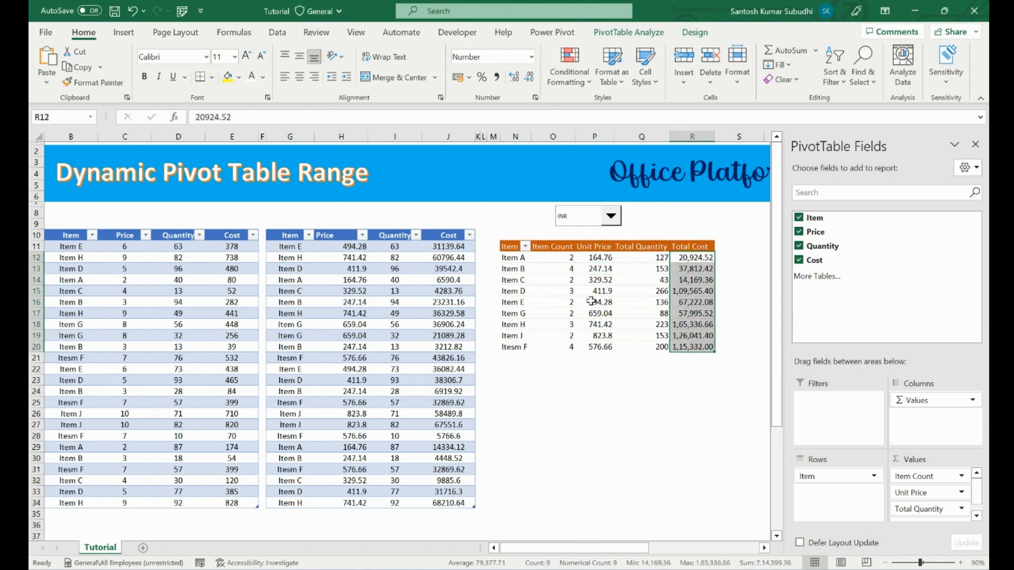
pyautogui.moveTo(602, 257); pyautogui.dragTo(605, 348)
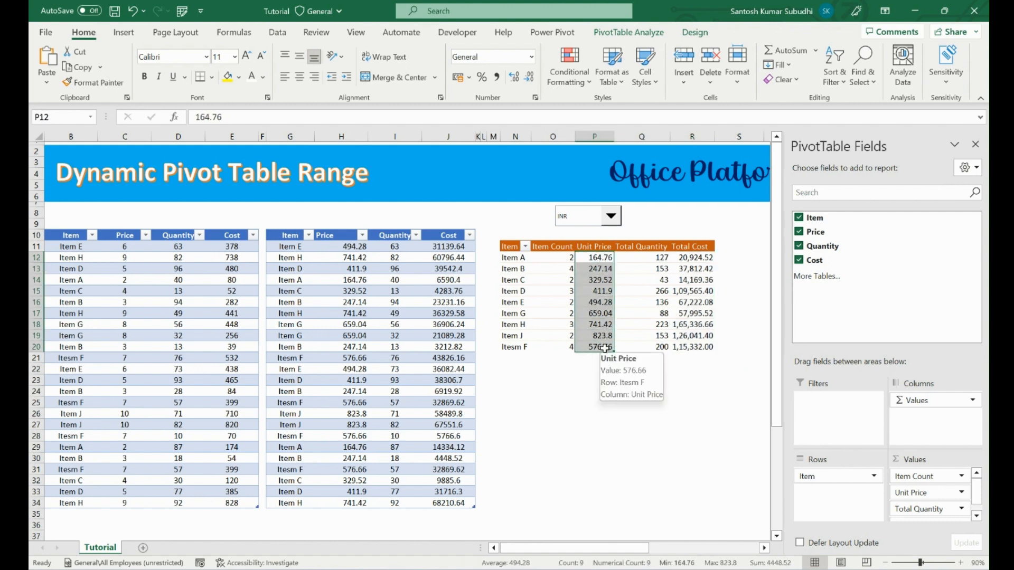
pyautogui.hotkey('ctrl', 'shift', '1')
pyautogui.click(602, 383)
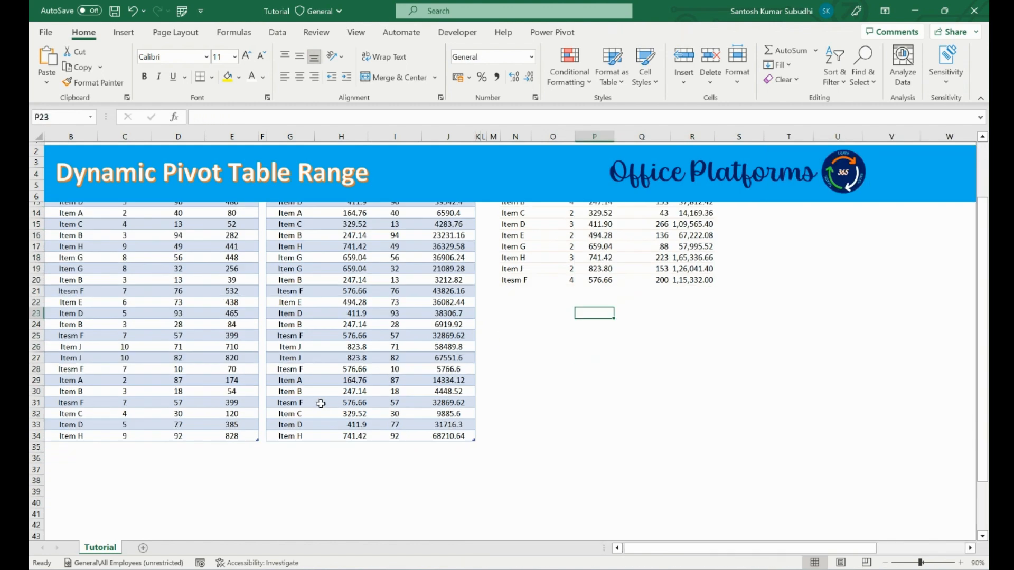
# Merge and center cells G9:J9 above the second table and label them INR.
pyautogui.click(443, 503)
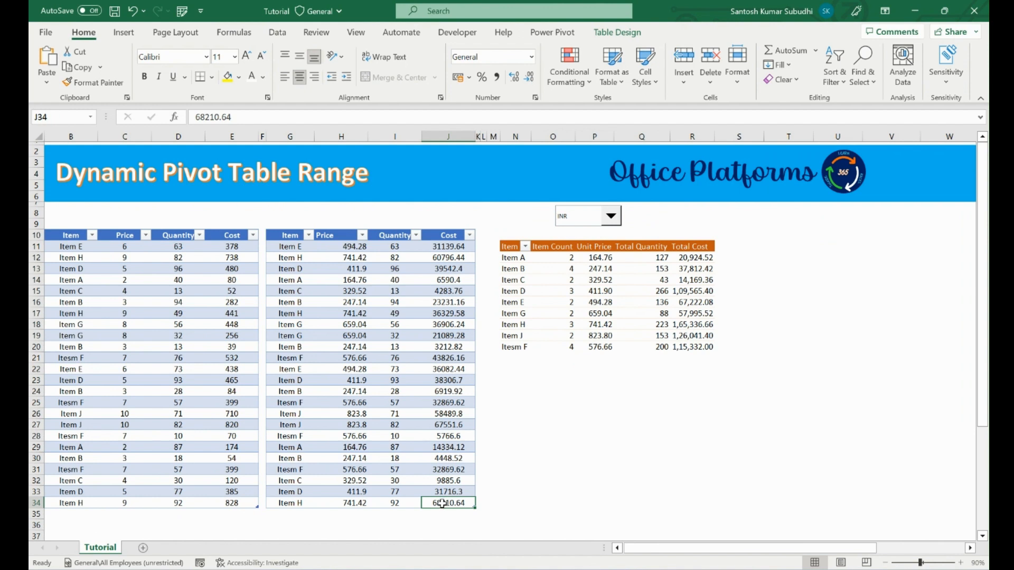
pyautogui.moveTo(286, 223); pyautogui.dragTo(449, 223)
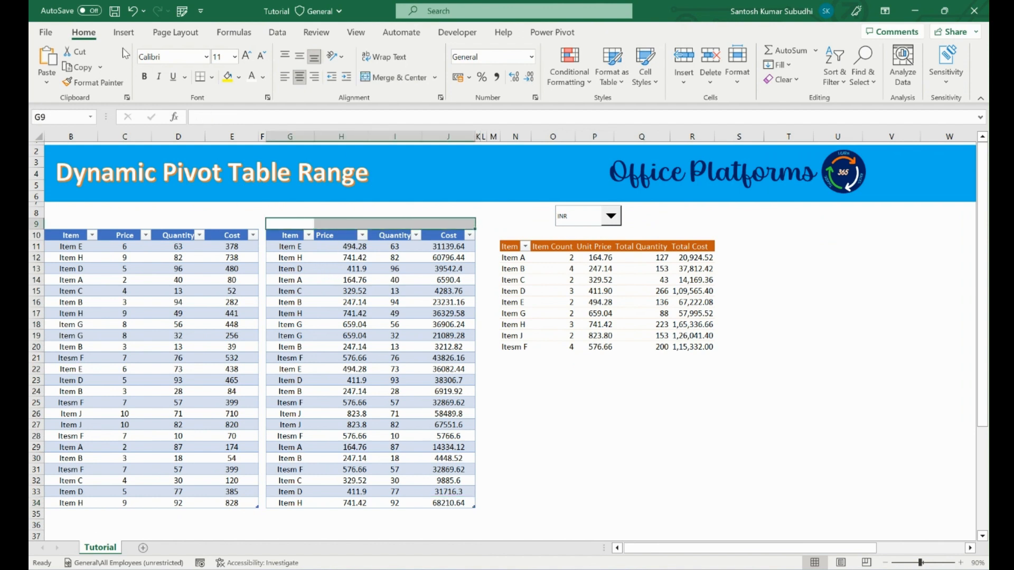
pyautogui.click(380, 81)
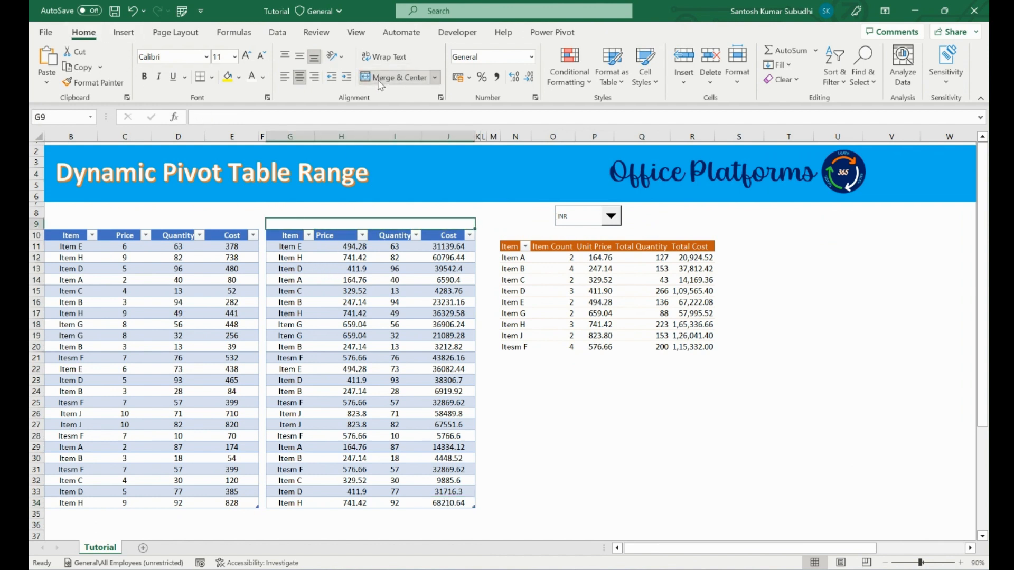
pyautogui.write('INR')
pyautogui.press('Return')
# Merge and center cells B9:E9 above the first table and label them USD.
pyautogui.press('Up')
pyautogui.hotkey('ctrl', 'Left')
pyautogui.press('Right')
pyautogui.hotkey('shift', 'Right')
pyautogui.hotkey('shift', 'Right')
pyautogui.hotkey('shift', 'Right')
pyautogui.hotkey('shift', 'Right')
pyautogui.hotkey('ctrl', 'shift', 'Left')
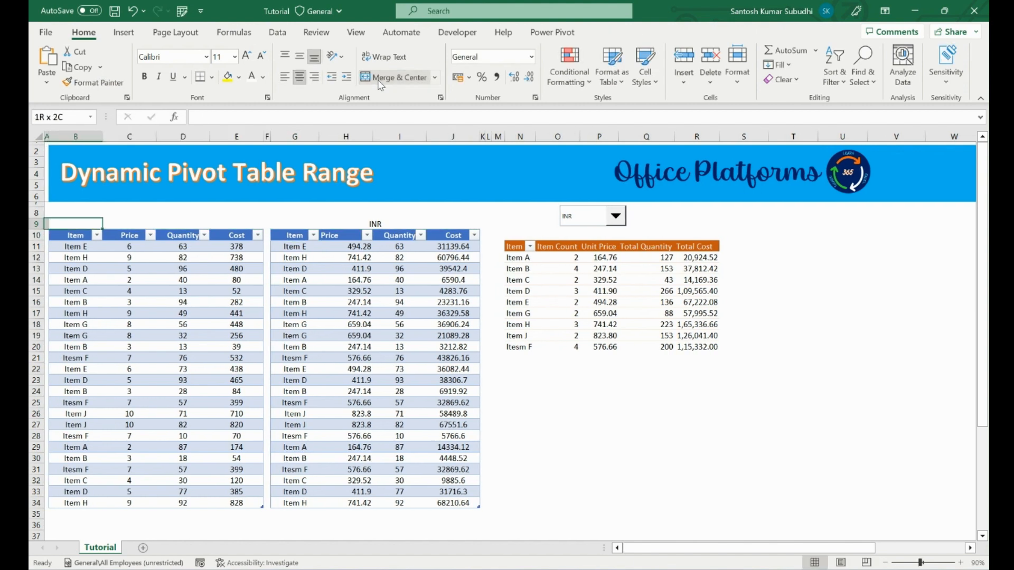
pyautogui.press('Right')
pyautogui.press('Left')
pyautogui.hotkey('shift', 'Right')
pyautogui.hotkey('shift', 'Right')
pyautogui.hotkey('shift', 'Right')
pyautogui.click(380, 83)
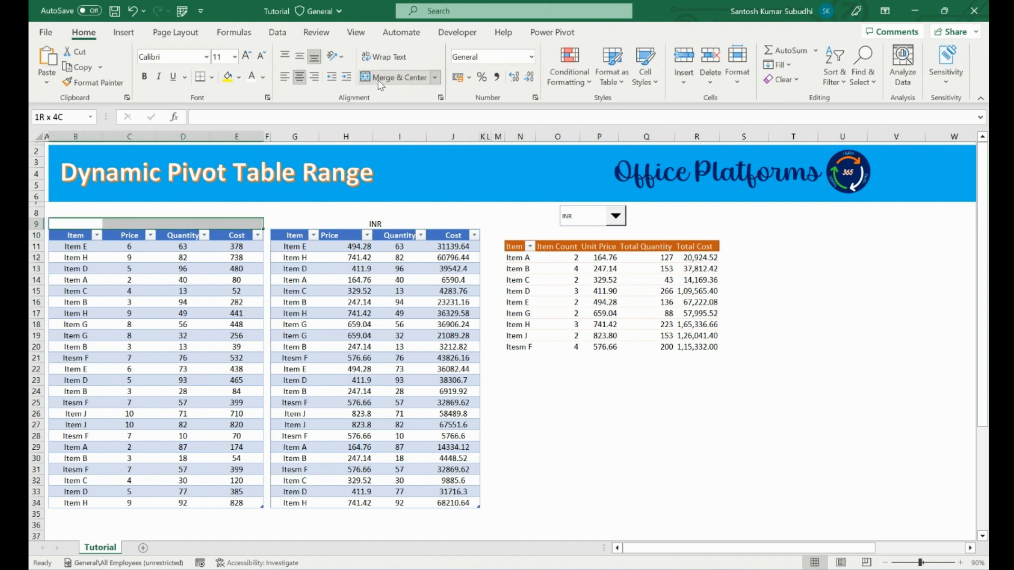
pyautogui.write('USD')
pyautogui.press('Return')
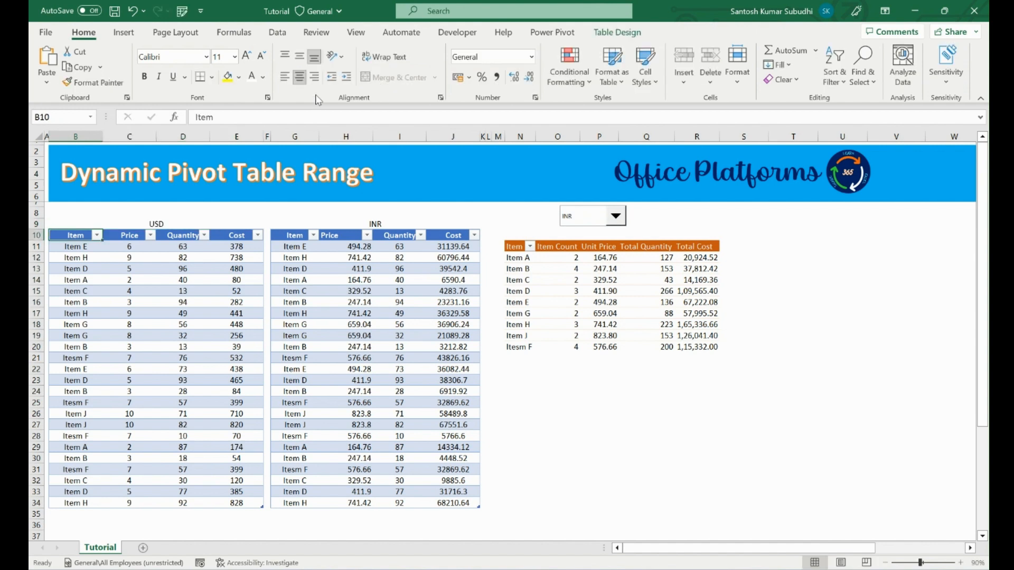
# Fill the merged USD and INR label cells with yellow.
pyautogui.click(161, 222)
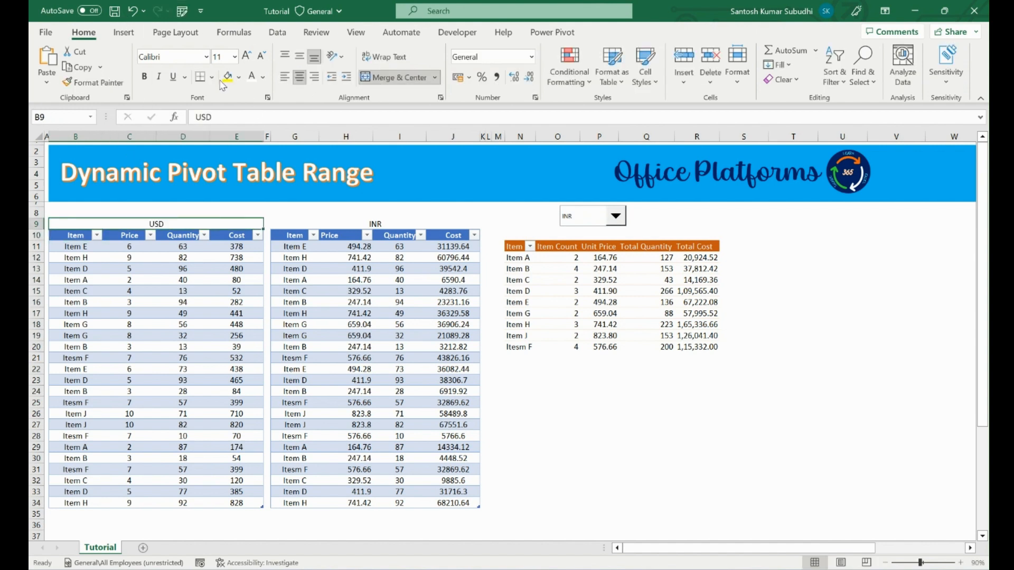
pyautogui.click(228, 78)
pyautogui.click(336, 222)
pyautogui.press('F4')
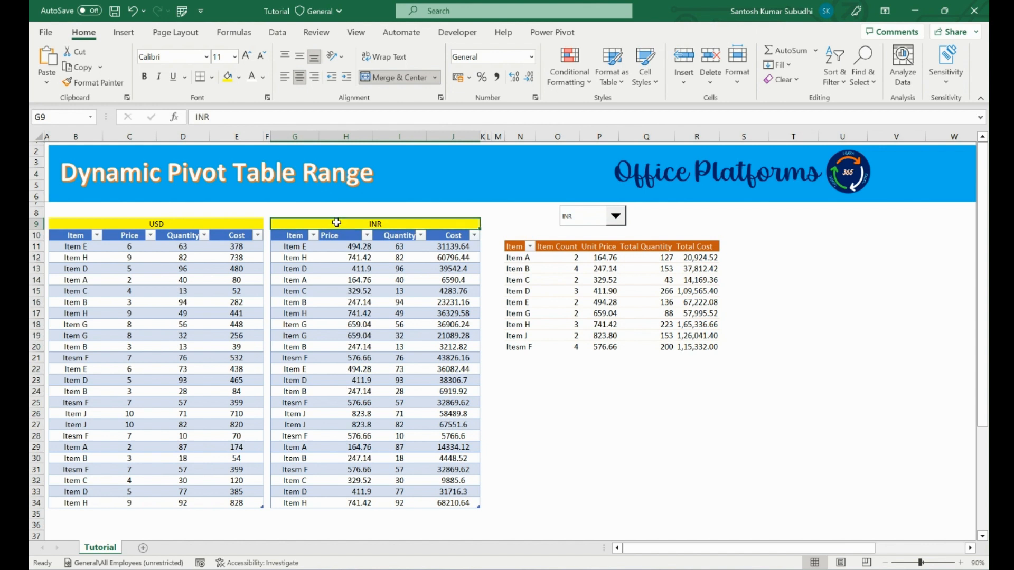
# Add a new row to the INR table for Item Z with price 1000 and quantity 10.
pyautogui.click(455, 504)
pyautogui.press('Tab')
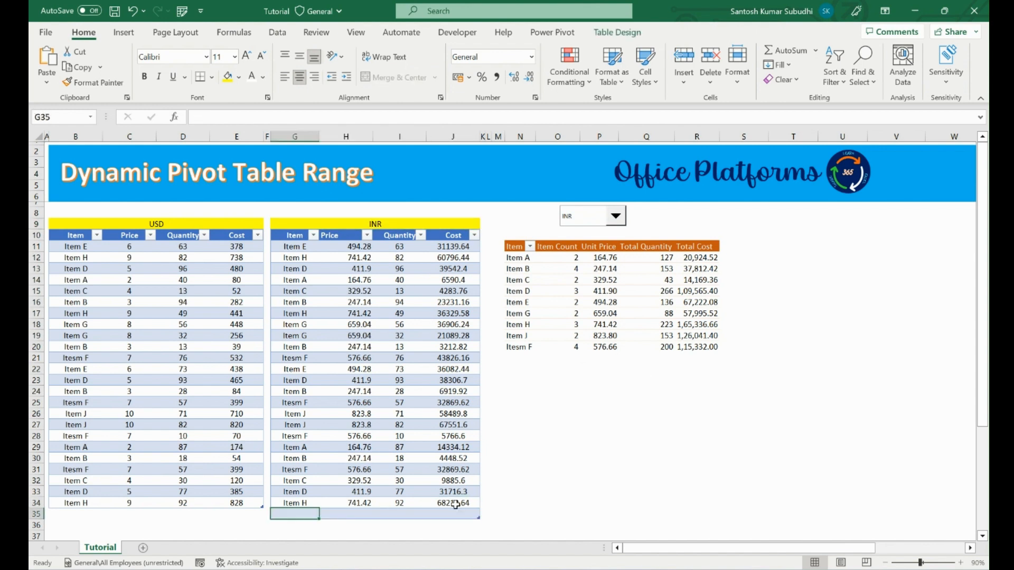
pyautogui.write('IN')
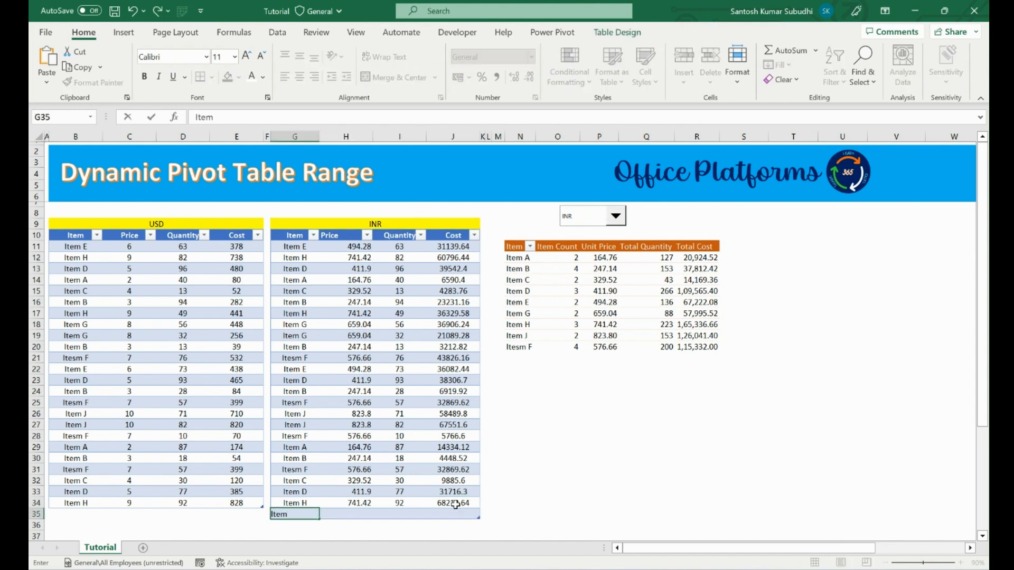
pyautogui.press('Tab')
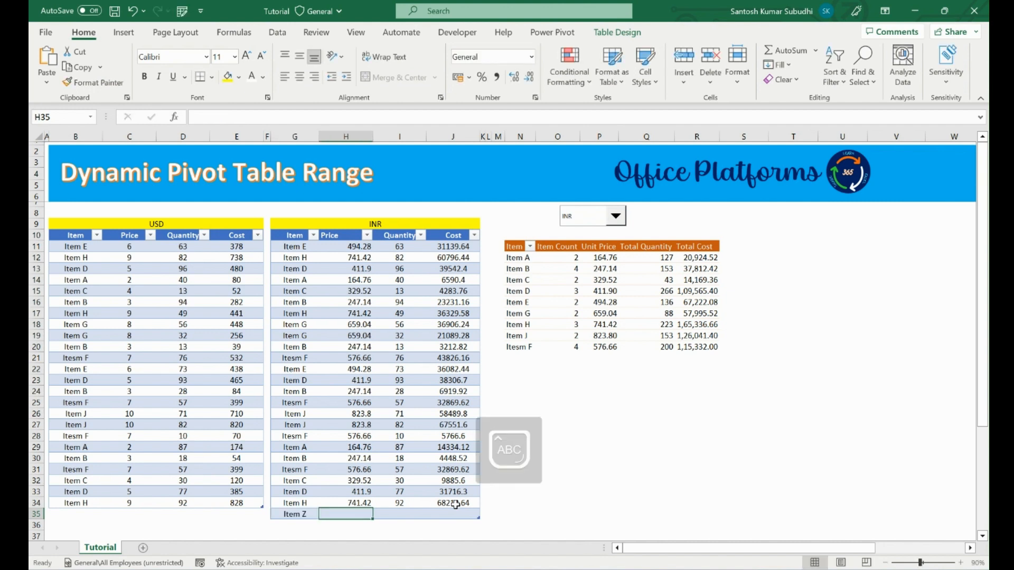
pyautogui.write('1000')
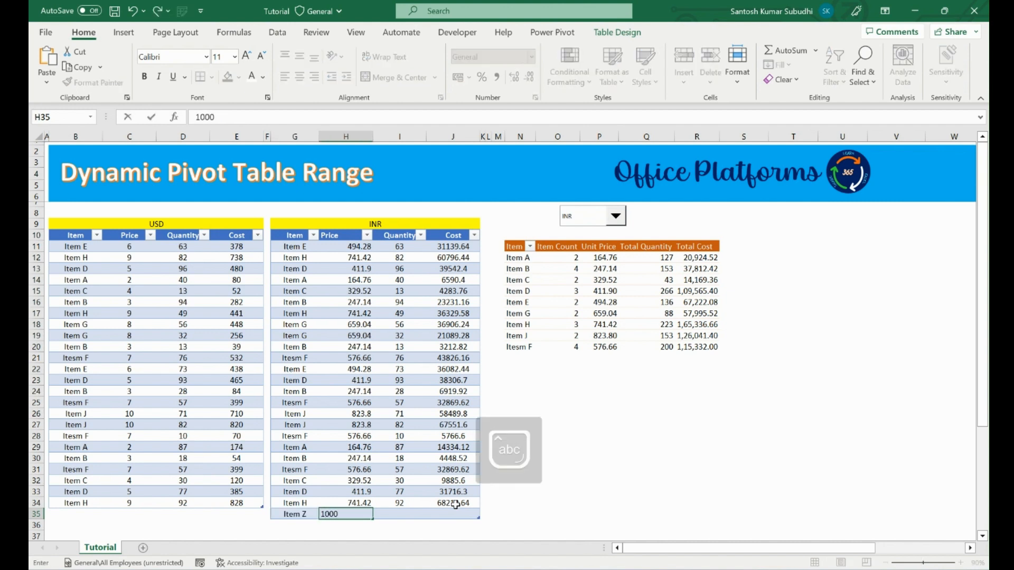
pyautogui.press('Tab')
pyautogui.write('10')
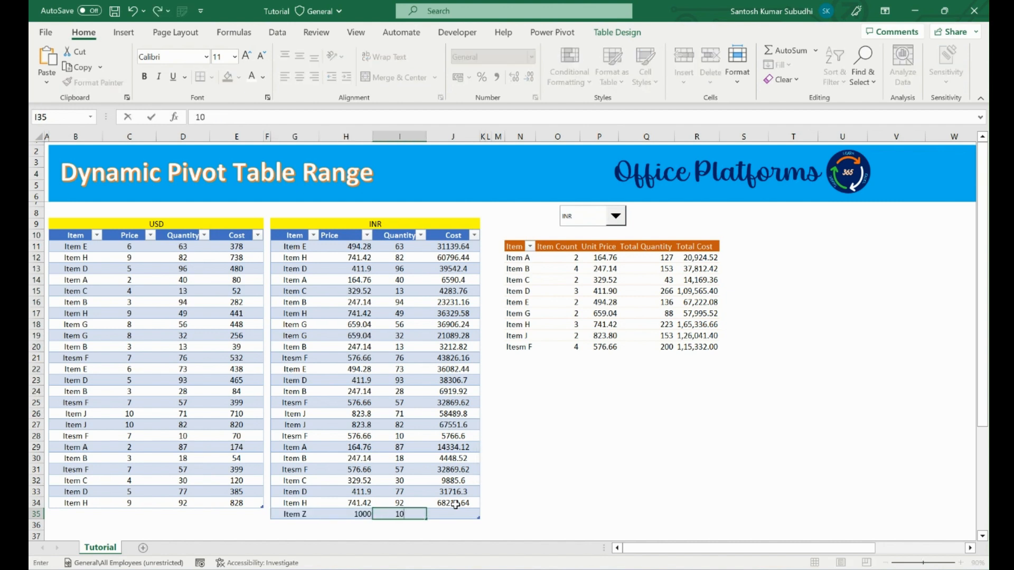
pyautogui.press('Tab')
pyautogui.write('=')
pyautogui.press('Left')
pyautogui.press('Left')
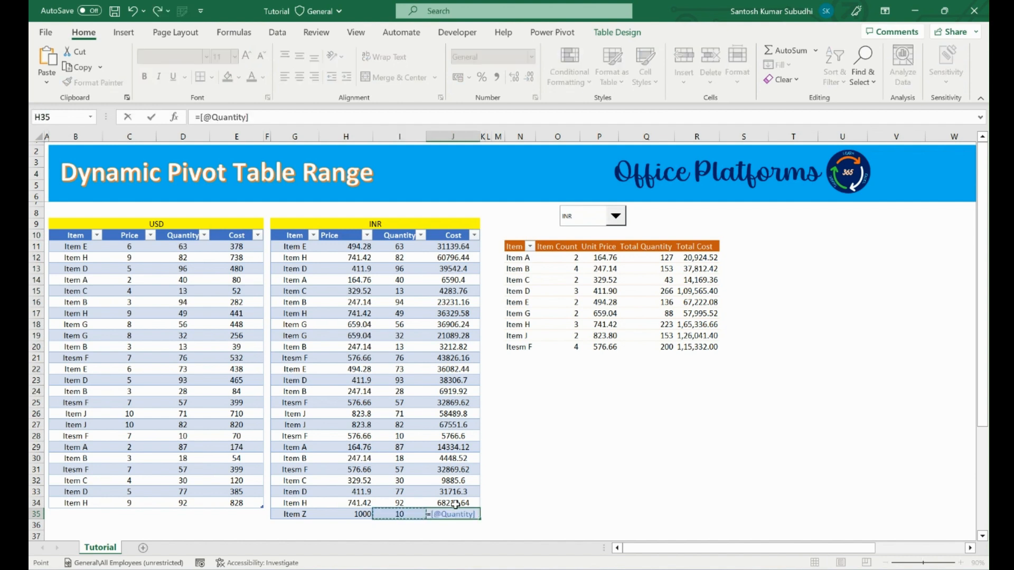
pyautogui.write('*')
pyautogui.press('Left')
pyautogui.press('Return')
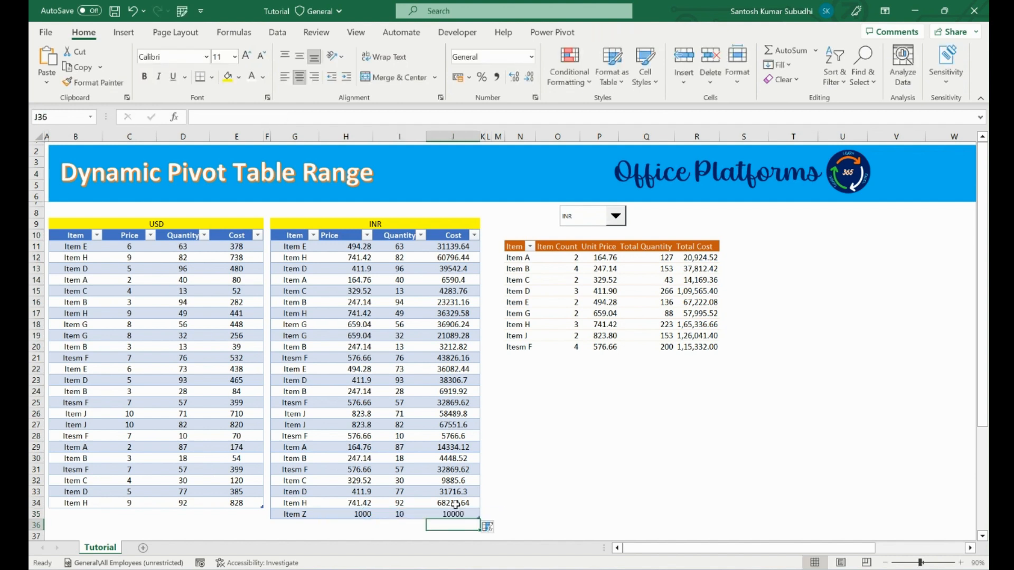
pyautogui.press('Up')
pyautogui.hotkey('ctrl', 'shift', '1')
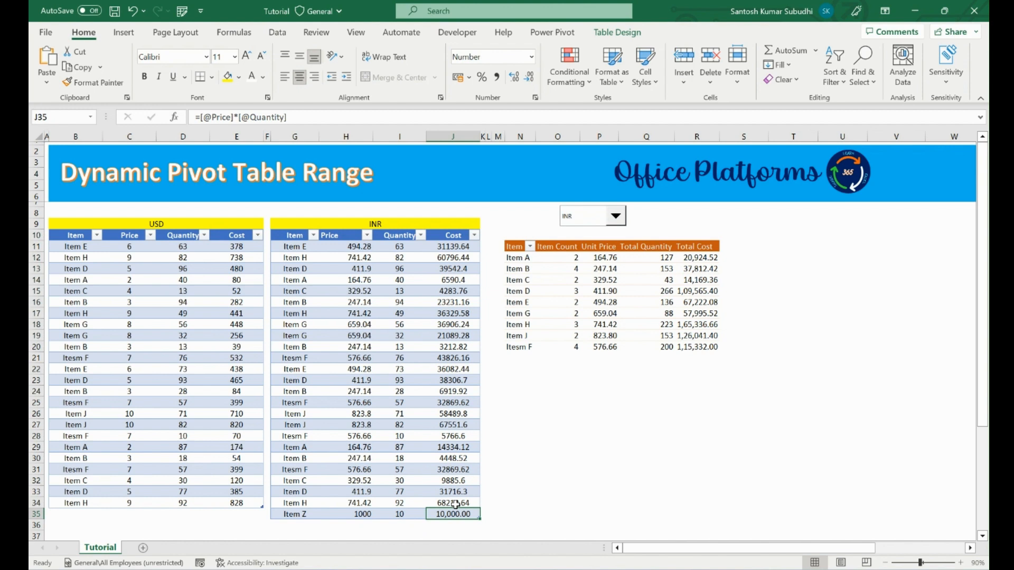
# Refresh the pivot table to include the new Item Z row.
pyautogui.rightClick(569, 272)
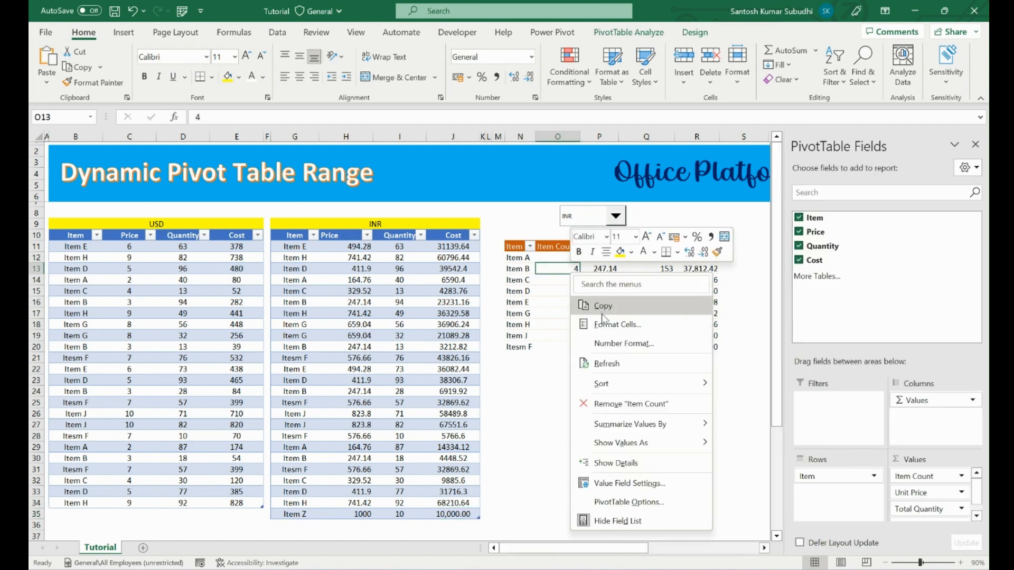
pyautogui.click(608, 361)
pyautogui.click(538, 359)
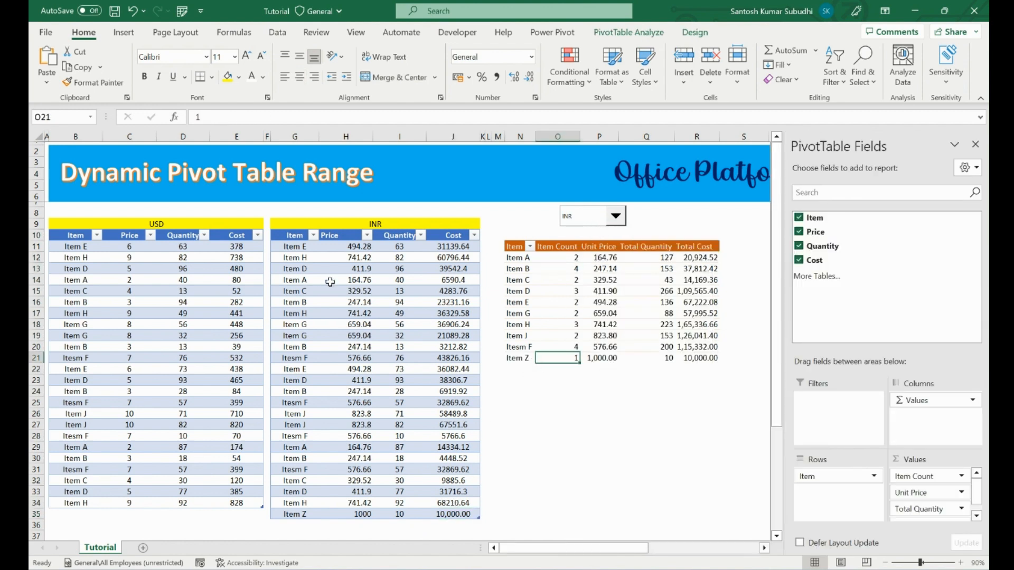
# Switch the combo box to USD and refresh all data so the pivot table uses the USD table.
pyautogui.click(591, 219)
pyautogui.click(589, 232)
pyautogui.click(278, 33)
pyautogui.click(251, 66)
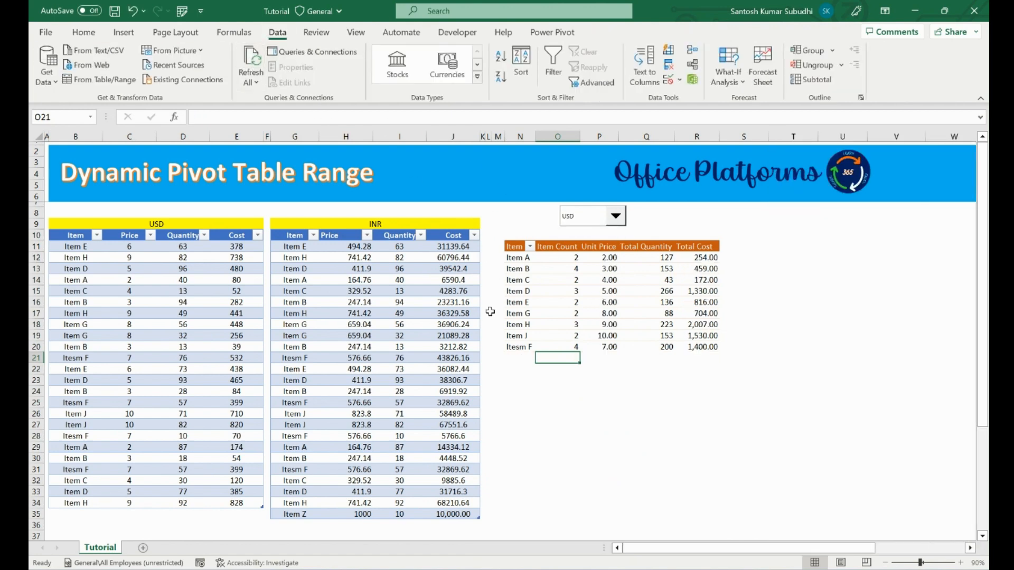
pyautogui.click(563, 346)
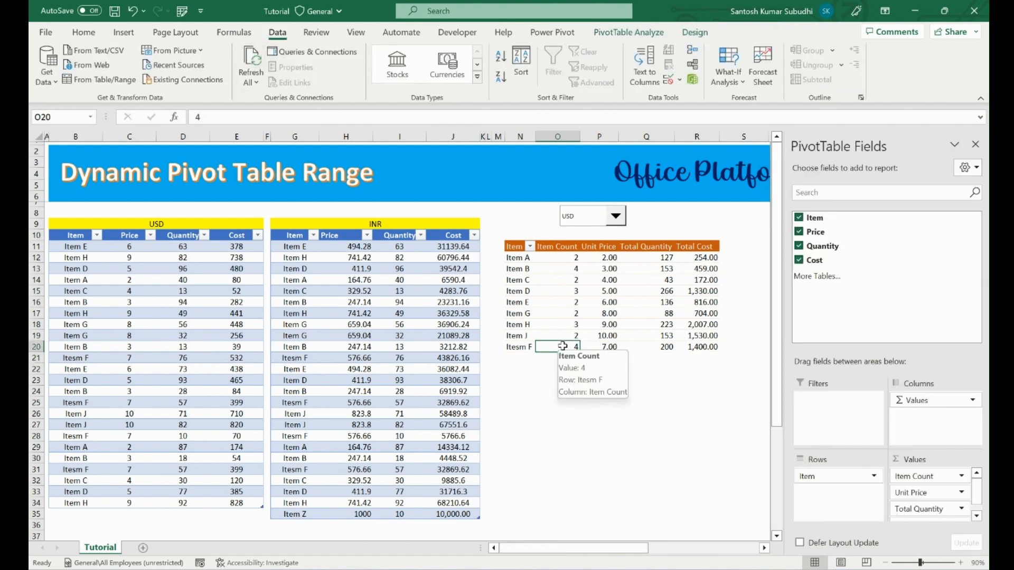
pyautogui.moveTo(612, 265)
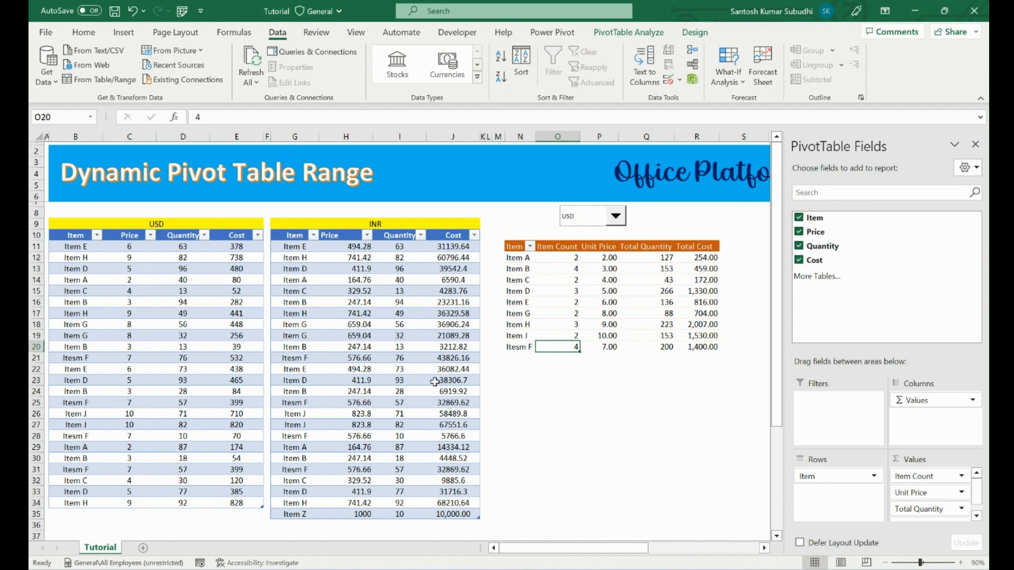
# Review the definitions of the names INR, Pivot_Range and USD in the Name Manager.
pyautogui.hotkey('ctrl', 'F3')
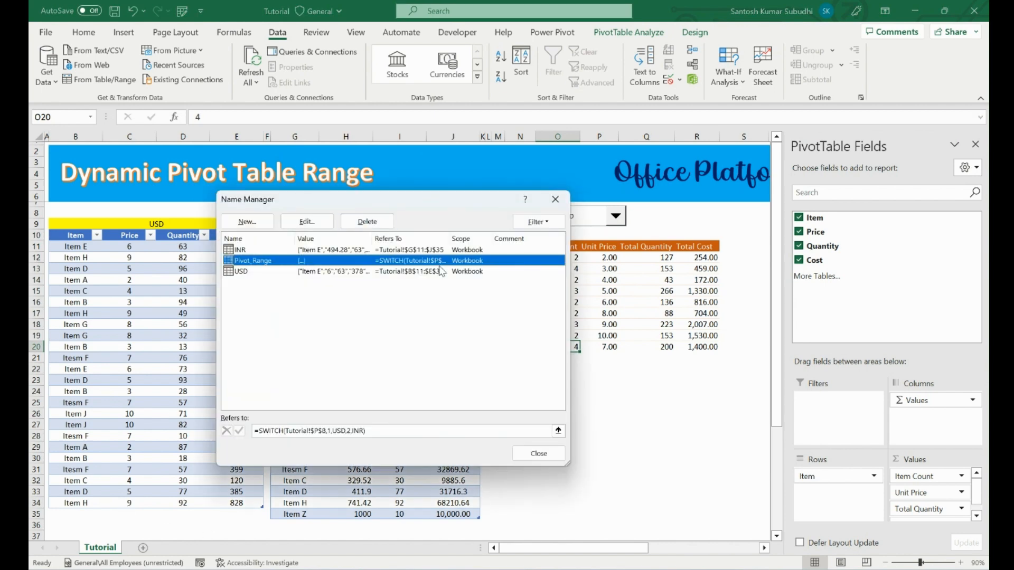
pyautogui.click(466, 274)
pyautogui.click(468, 249)
pyautogui.click(468, 261)
pyautogui.click(468, 271)
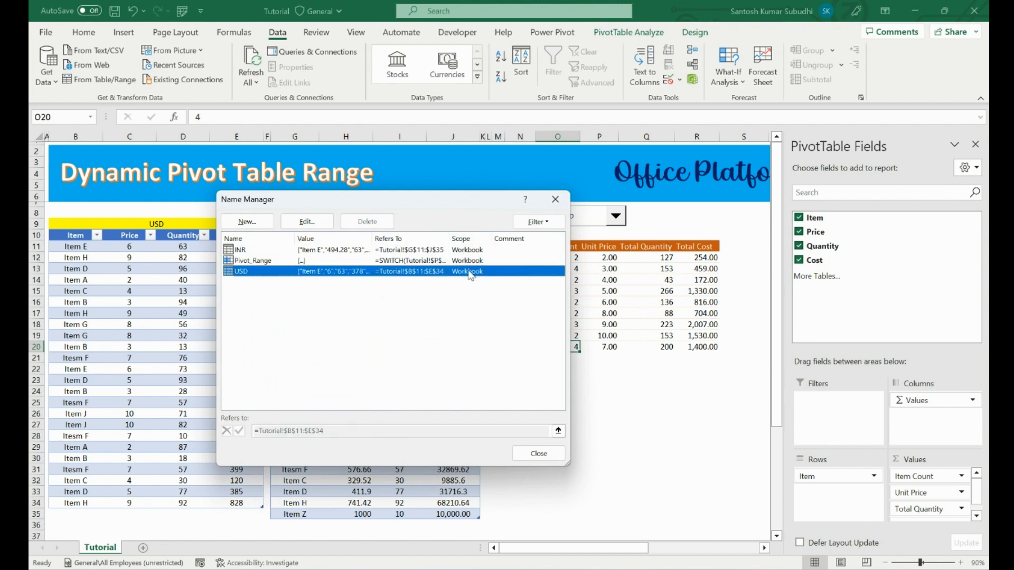
pyautogui.click(548, 454)
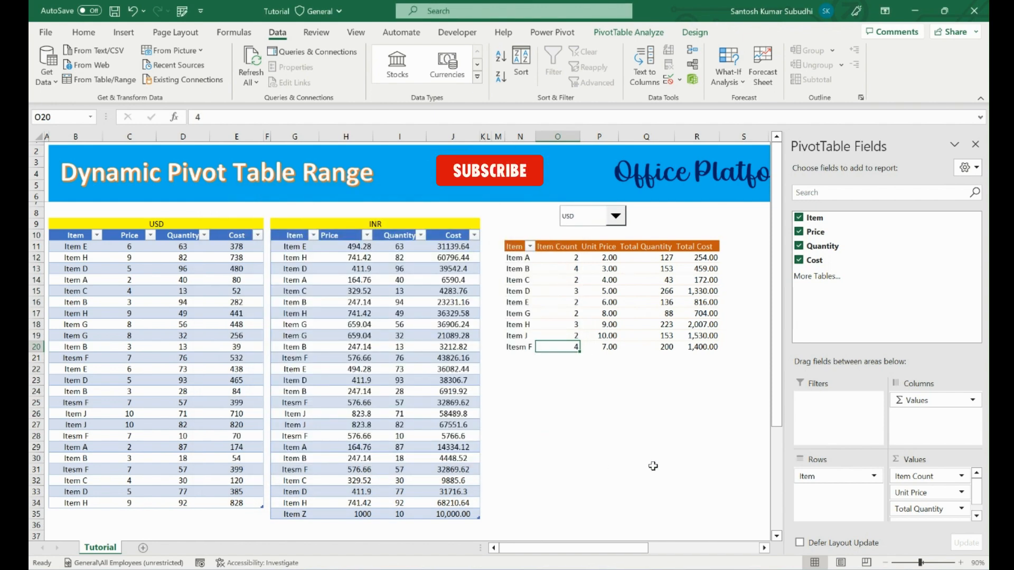